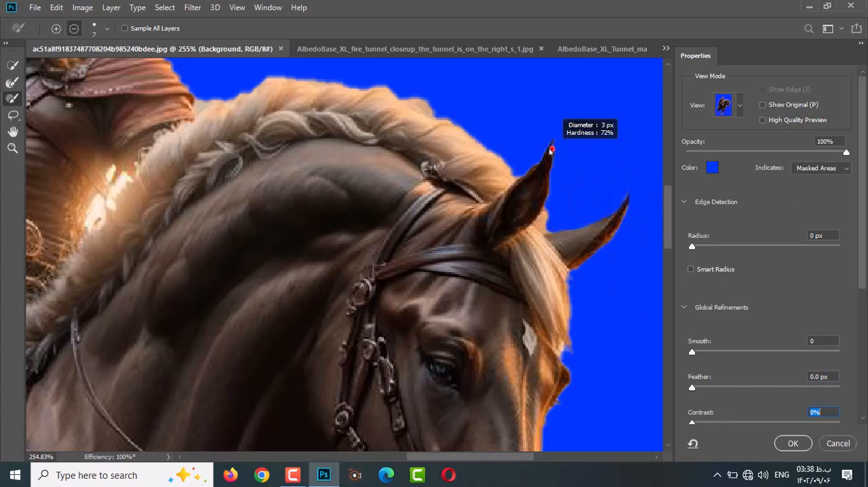
Refine the selection edge along the horse's mane so that the loose hair is included.
{"action": "left_click_drag", "start_coordinate": [347, 184], "coordinate": [550, 333]}
{"action": "left_click_drag", "start_coordinate": [418, 246], "coordinate": [587, 245]}
{"action": "left_click_drag", "start_coordinate": [586, 246], "coordinate": [317, 202]}
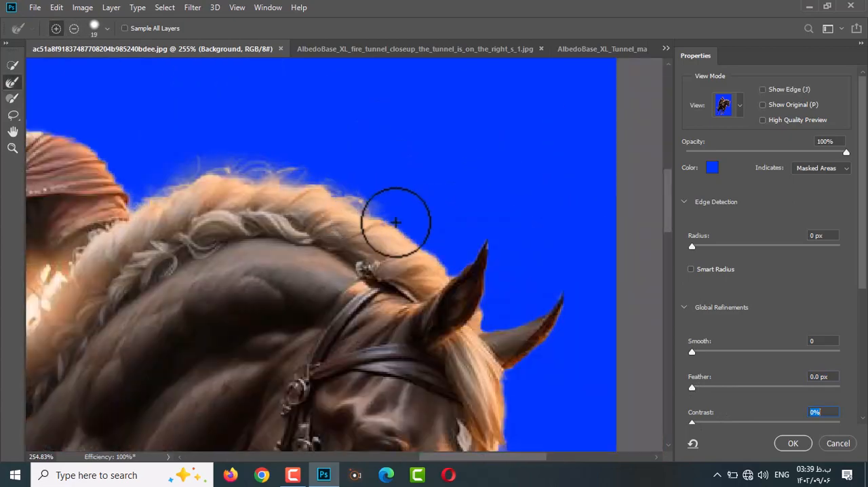
{"action": "left_click_drag", "start_coordinate": [396, 222], "coordinate": [424, 252]}
{"action": "mouse_move", "coordinate": [483, 326]}
{"action": "left_mouse_down"}
{"action": "mouse_move", "coordinate": [499, 397]}
{"action": "mouse_move", "coordinate": [474, 269]}
{"action": "mouse_move", "coordinate": [499, 321]}
{"action": "left_mouse_up"}
Clean up the selection around the horse's ears and refine the hair between them.
{"action": "left_click", "coordinate": [12, 98]}
{"action": "right_click", "coordinate": [458, 266]}
{"action": "left_click_drag", "start_coordinate": [474, 240], "coordinate": [487, 323]}
{"action": "left_click", "coordinate": [12, 83]}
{"action": "left_click_drag", "start_coordinate": [512, 265], "coordinate": [513, 332]}
Refine the selection edge of the horse's forelock using a larger brush.
{"action": "key", "text": "bracketright"}
{"action": "key", "text": "bracketright"}
{"action": "key", "text": "bracketright"}
{"action": "key", "text": "bracketright"}
{"action": "key", "text": "bracketright"}
{"action": "left_click_drag", "start_coordinate": [465, 242], "coordinate": [480, 316]}
{"action": "mouse_move", "coordinate": [490, 261]}
{"action": "left_mouse_down"}
{"action": "mouse_move", "coordinate": [500, 305]}
{"action": "mouse_move", "coordinate": [492, 339]}
{"action": "mouse_move", "coordinate": [503, 266]}
{"action": "left_mouse_up"}
{"action": "left_click", "coordinate": [12, 82]}
Subtract the leftover background beneath the reins, between the horse's chest and jaw, with a smaller brush.
{"action": "scroll", "coordinate": [411, 204], "scroll_direction": "down", "scroll_amount": 3}
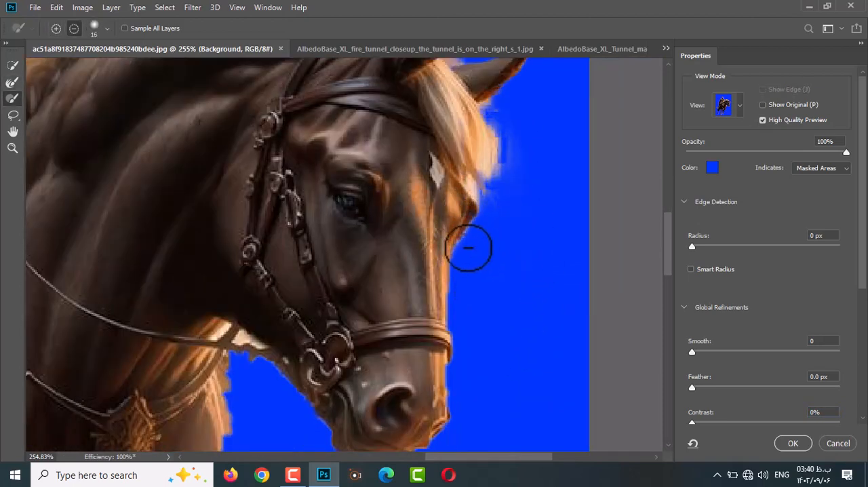
{"action": "scroll", "coordinate": [274, 289], "scroll_direction": "down", "scroll_amount": 5}
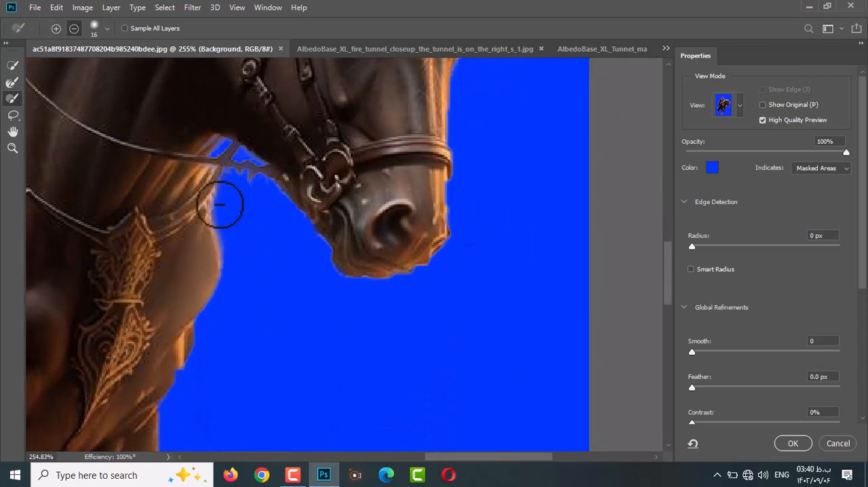
{"action": "right_click", "coordinate": [245, 170]}
{"action": "left_click_drag", "start_coordinate": [269, 208], "coordinate": [264, 208]}
{"action": "left_click_drag", "start_coordinate": [235, 164], "coordinate": [263, 169]}
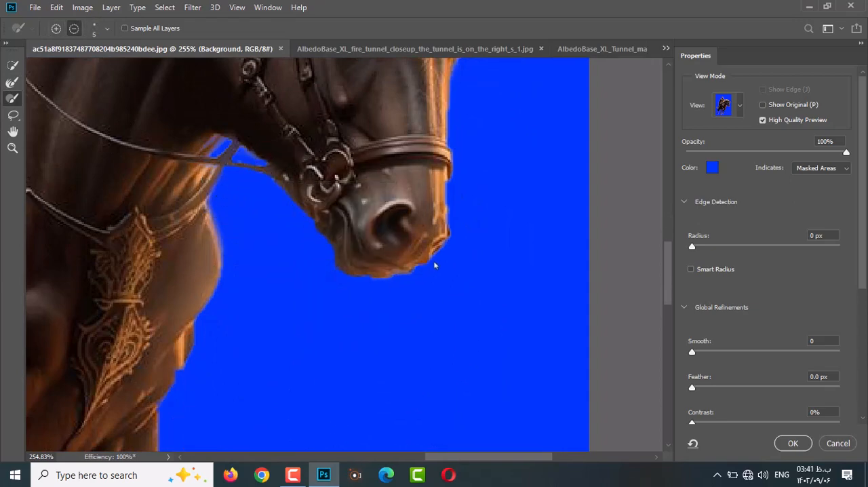
Touch up the selection edge along the horse's chest and down its standing foreleg.
{"action": "scroll", "coordinate": [397, 283], "scroll_direction": "down", "scroll_amount": 5}
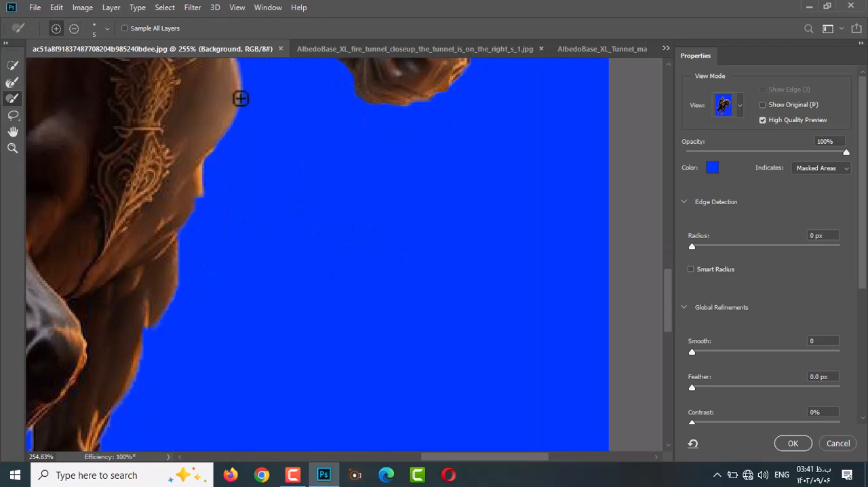
{"action": "scroll", "coordinate": [239, 133], "scroll_direction": "down", "scroll_amount": 2}
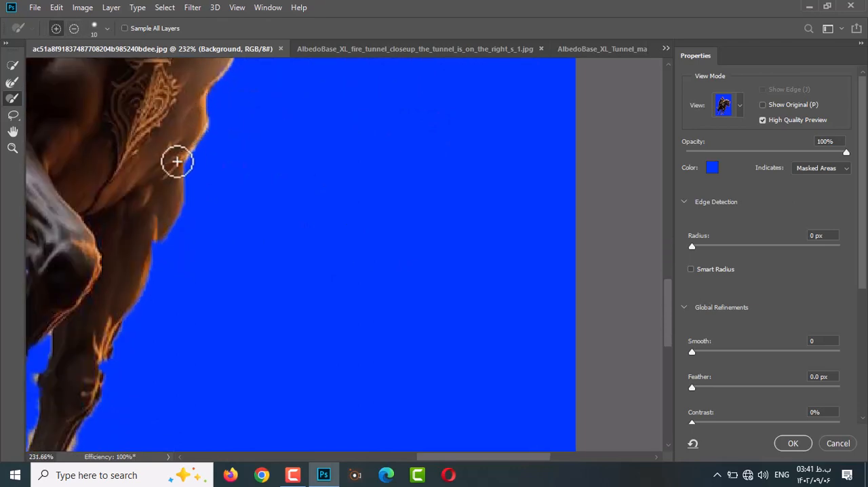
{"action": "scroll", "coordinate": [149, 188], "scroll_direction": "down", "scroll_amount": 4}
{"action": "scroll", "coordinate": [167, 143], "scroll_direction": "down", "scroll_amount": 3}
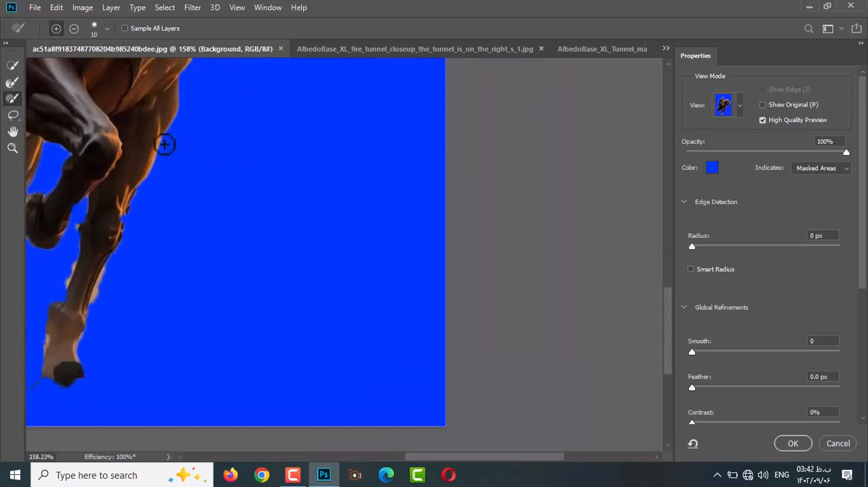
{"action": "scroll", "coordinate": [111, 211], "scroll_direction": "down", "scroll_amount": 2}
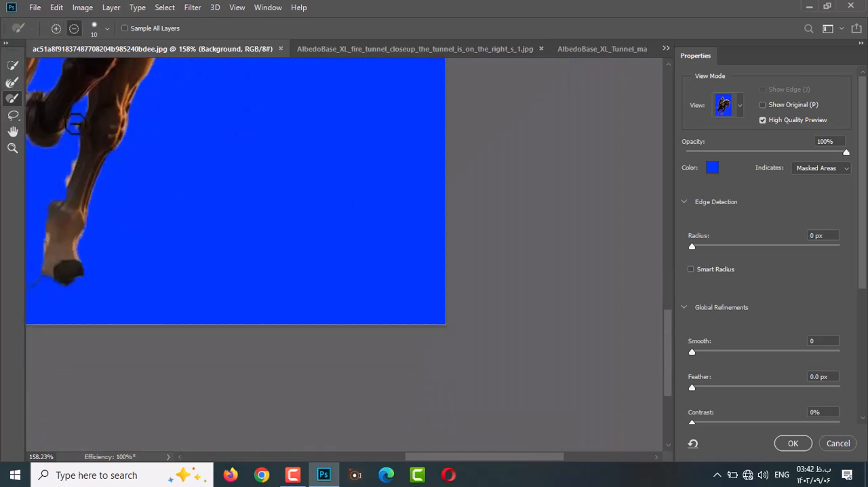
Clean up the selection around the raised foreleg and the gaps between the horse's legs.
{"action": "scroll", "coordinate": [87, 211], "scroll_direction": "up", "scroll_amount": 5}
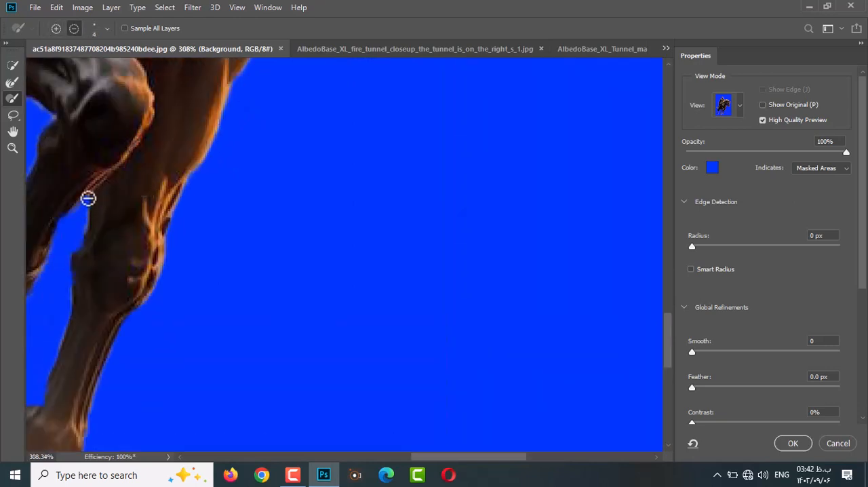
{"action": "left_click_drag", "start_coordinate": [87, 200], "coordinate": [281, 196]}
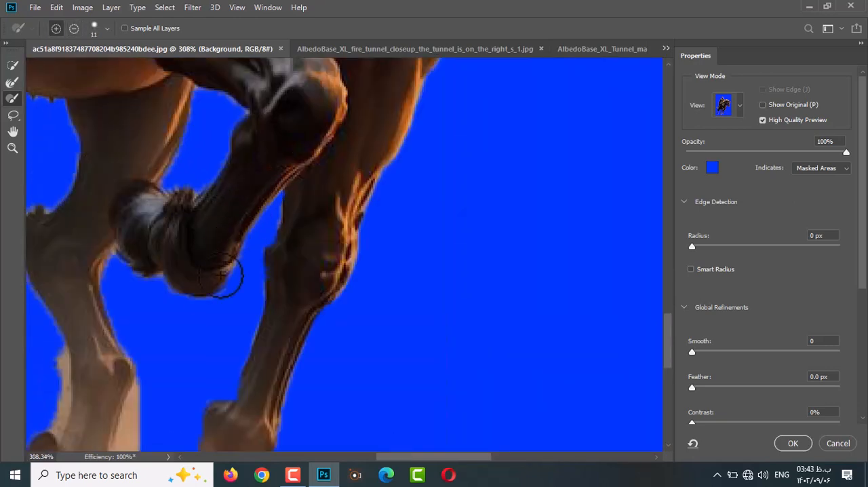
{"action": "left_click_drag", "start_coordinate": [170, 302], "coordinate": [205, 302]}
{"action": "left_click_drag", "start_coordinate": [50, 116], "coordinate": [269, 175]}
{"action": "right_click", "coordinate": [269, 175], "text": "alt"}
Subtract the background remnants along the lower legs and between the two front hooves.
{"action": "scroll", "coordinate": [267, 225], "scroll_direction": "down", "scroll_amount": 3}
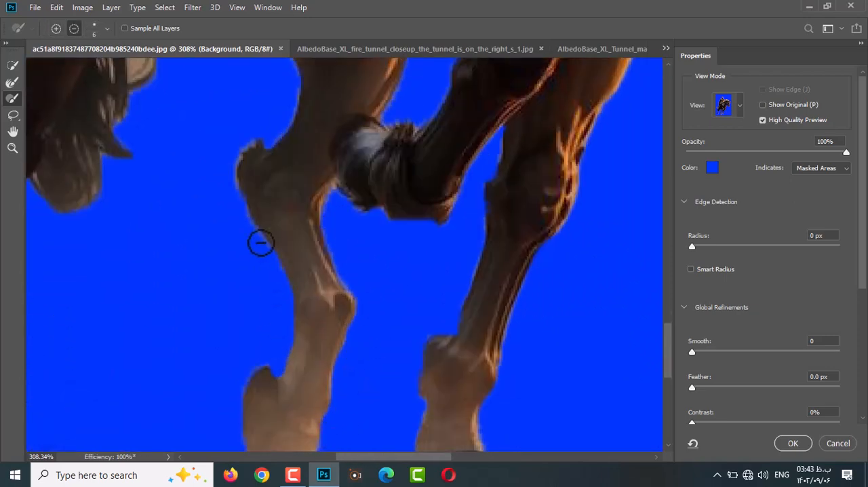
{"action": "scroll", "coordinate": [261, 242], "scroll_direction": "down", "scroll_amount": 3}
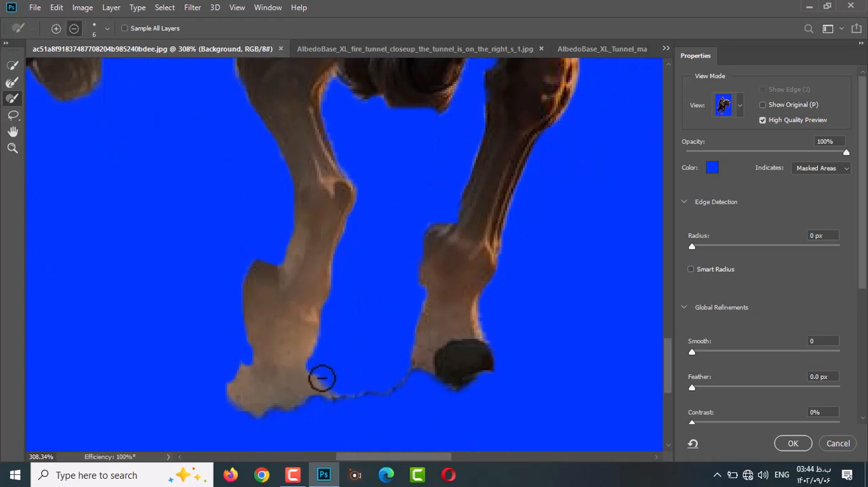
{"action": "left_click_drag", "start_coordinate": [232, 204], "coordinate": [509, 380]}
Refine the tail hair edges and subtract the straps hanging from the rider's hand.
{"action": "key", "text": "b"}
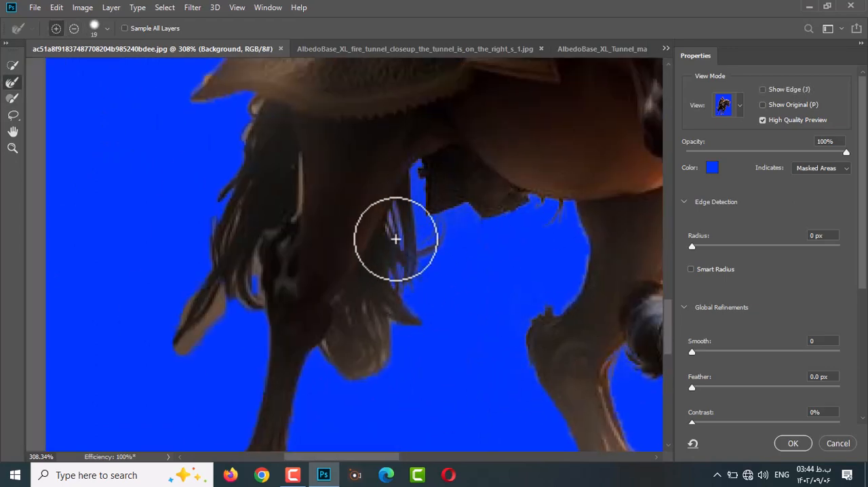
{"action": "scroll", "coordinate": [232, 178], "scroll_direction": "up", "scroll_amount": 10}
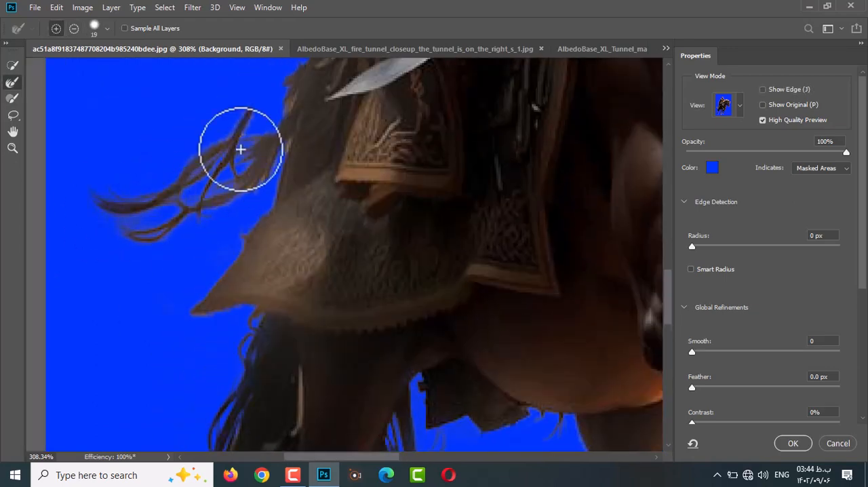
{"action": "scroll", "coordinate": [346, 216], "scroll_direction": "up", "scroll_amount": 3}
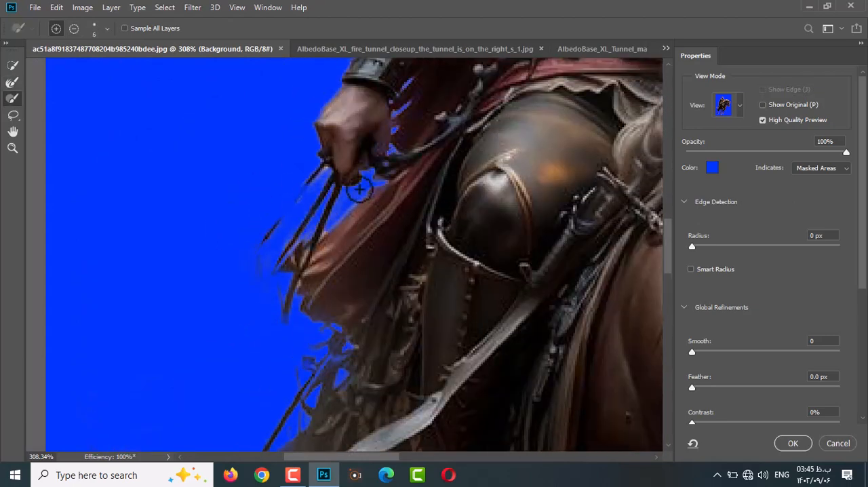
{"action": "scroll", "coordinate": [327, 236], "scroll_direction": "down", "scroll_amount": 1}
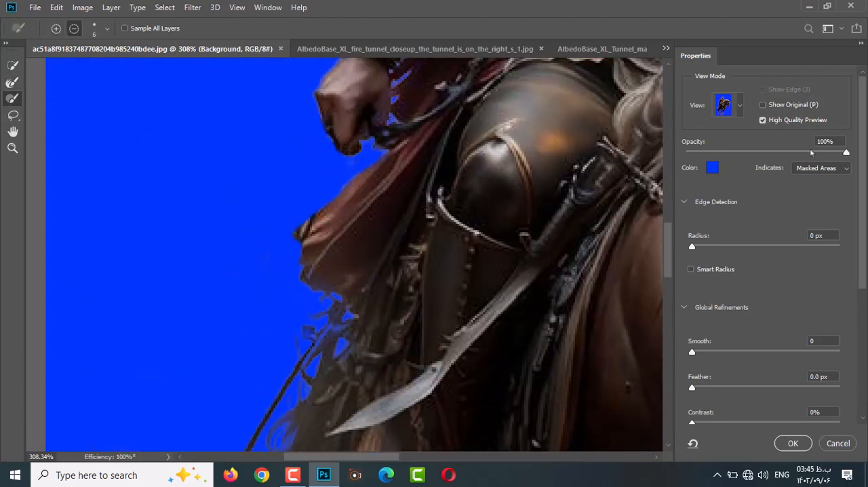
Lower the overlay opacity to 72% and touch up the selection around the rider's hand and cloak.
{"action": "left_click_drag", "start_coordinate": [811, 153], "coordinate": [801, 152]}
{"action": "left_click_drag", "start_coordinate": [372, 195], "coordinate": [299, 221]}
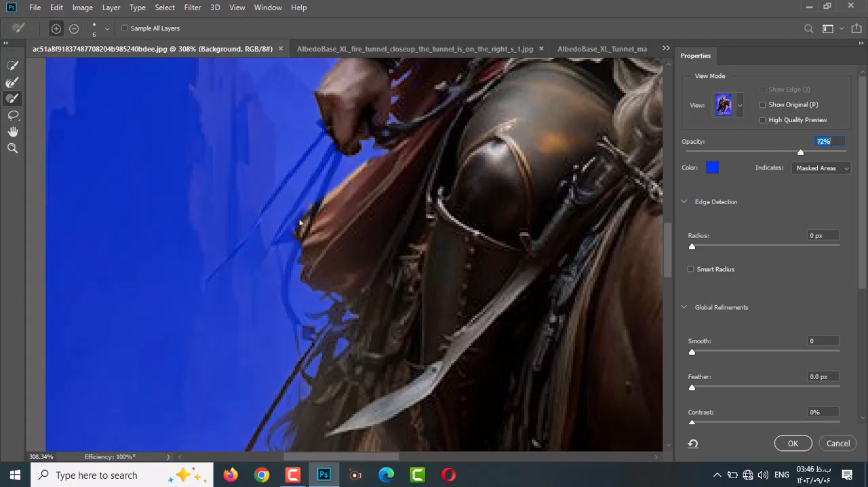
{"action": "scroll", "coordinate": [321, 193], "scroll_direction": "up", "scroll_amount": 5}
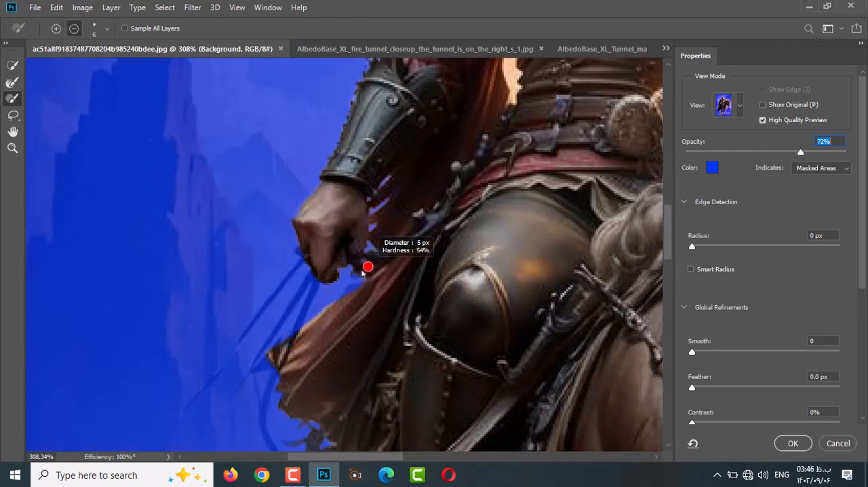
{"action": "left_click", "coordinate": [501, 91], "text": "alt"}
{"action": "left_click_drag", "start_coordinate": [500, 91], "coordinate": [349, 310]}
Refine the gap beside the rider's torso and the edges of his hair and beard.
{"action": "key", "text": "r"}
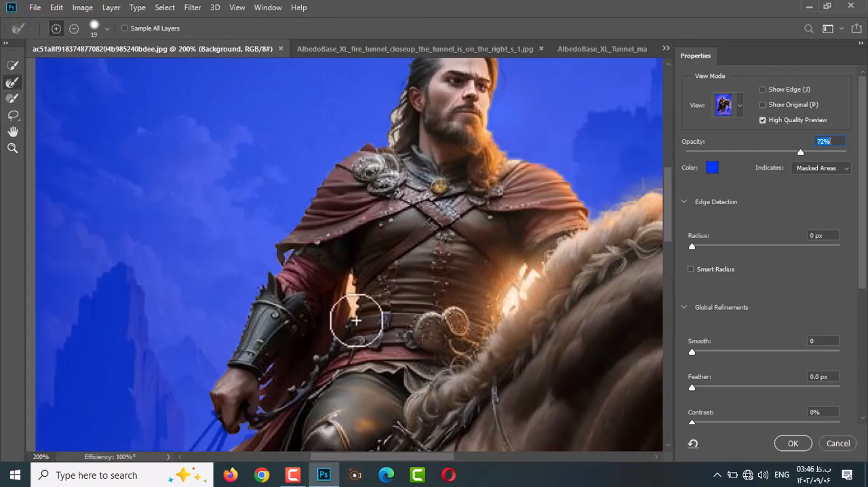
{"action": "scroll", "coordinate": [339, 269], "scroll_direction": "up", "scroll_amount": 4}
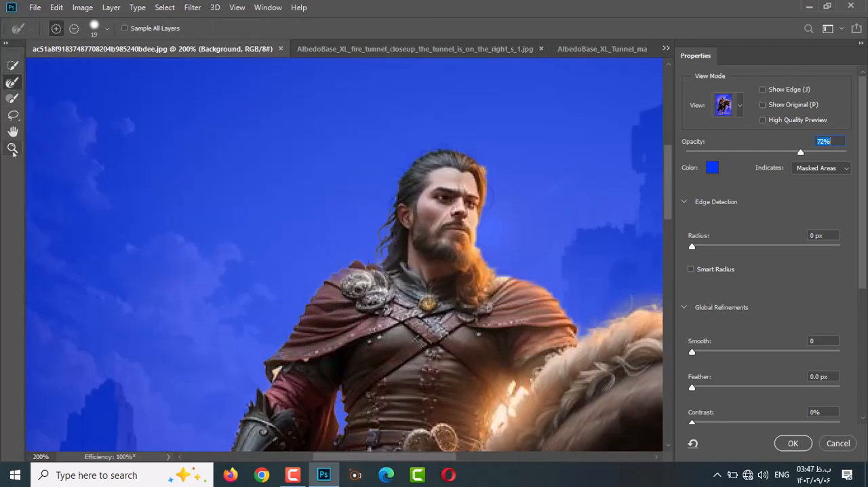
{"action": "left_click", "coordinate": [13, 150]}
{"action": "left_click", "coordinate": [343, 318]}
{"action": "left_click", "coordinate": [12, 82]}
{"action": "scroll", "coordinate": [565, 201], "scroll_direction": "up", "scroll_amount": 3}
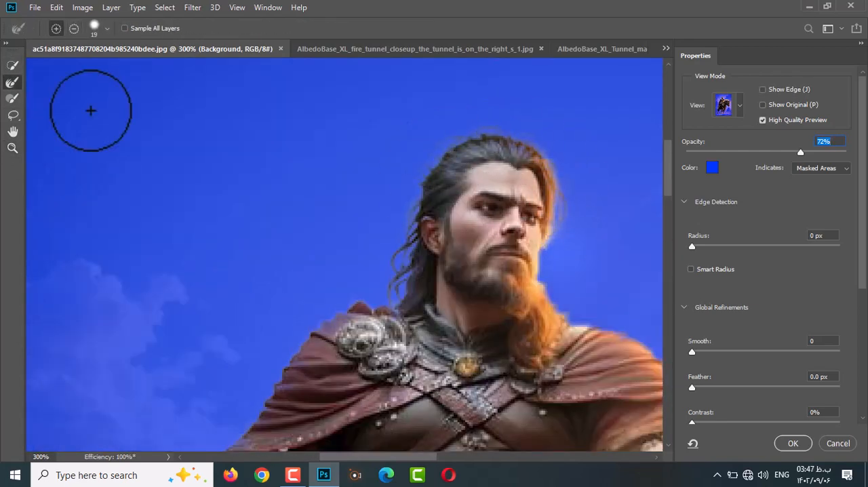
{"action": "left_click_drag", "start_coordinate": [651, 336], "coordinate": [463, 323]}
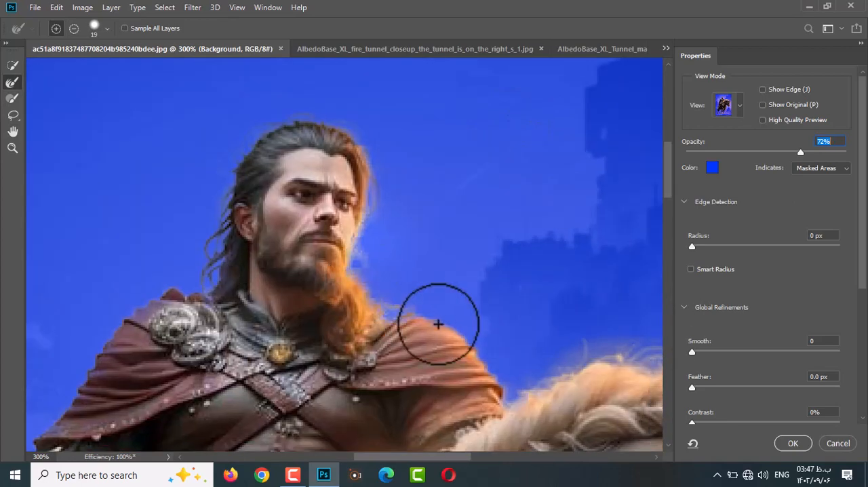
Feather the selection by 0.5 px and output it as a new masked layer above a black fill layer.
{"action": "left_click", "coordinate": [13, 132]}
{"action": "left_click", "coordinate": [13, 148]}
{"action": "left_click", "coordinate": [263, 197], "text": "alt"}
{"action": "left_click", "coordinate": [263, 197], "text": "alt"}
{"action": "left_click", "coordinate": [263, 197], "text": "alt"}
{"action": "left_click", "coordinate": [263, 197], "text": "alt"}
{"action": "left_click", "coordinate": [262, 217]}
{"action": "left_click", "coordinate": [262, 217]}
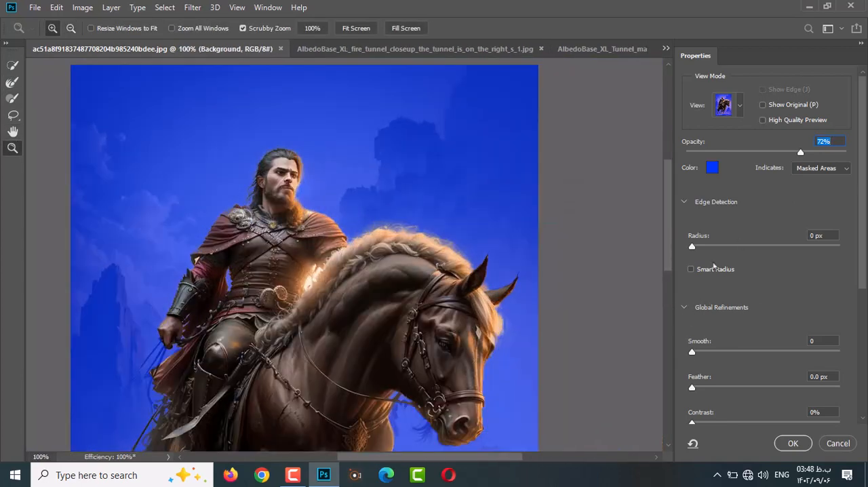
{"action": "left_click", "coordinate": [806, 376]}
{"action": "type", "text": ".5"}
{"action": "scroll", "coordinate": [831, 366], "scroll_direction": "down", "scroll_amount": 1}
{"action": "key", "text": "Return"}
{"action": "scroll", "coordinate": [783, 359], "scroll_direction": "down", "scroll_amount": 2}
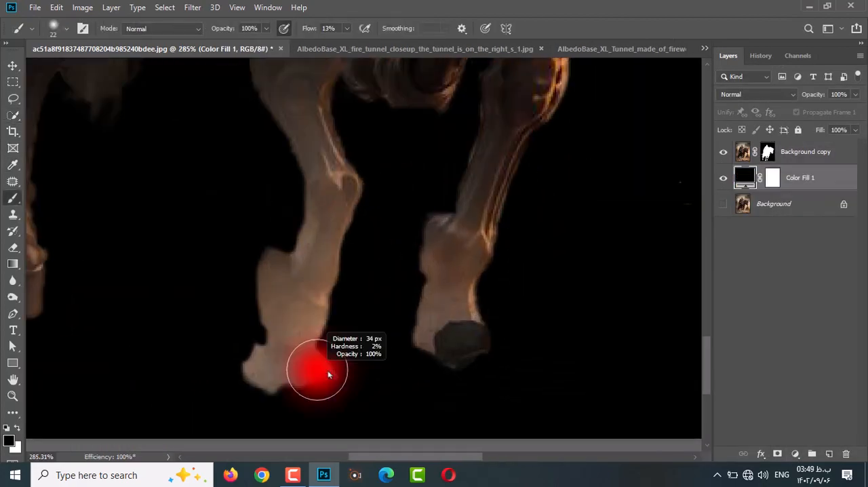
Paint black on the Background copy layer mask to clean up the hooves and the hind leg area.
{"action": "left_click", "coordinate": [767, 152]}
{"action": "right_click", "coordinate": [238, 318]}
{"action": "key", "text": "Return"}
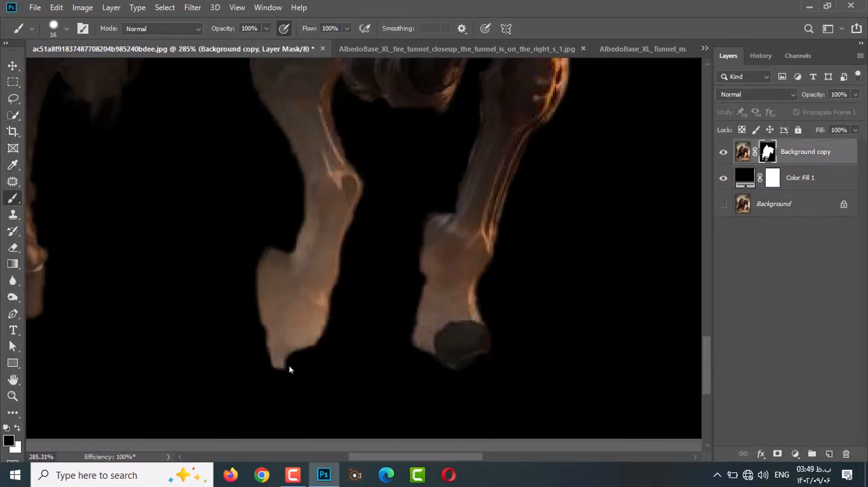
{"action": "scroll", "coordinate": [472, 372], "scroll_direction": "down", "scroll_amount": 9}
{"action": "scroll", "coordinate": [302, 322], "scroll_direction": "up", "scroll_amount": 8}
{"action": "scroll", "coordinate": [312, 253], "scroll_direction": "down", "scroll_amount": 3}
{"action": "right_click", "coordinate": [313, 251]}
{"action": "key", "text": "Return"}
{"action": "scroll", "coordinate": [271, 251], "scroll_direction": "up", "scroll_amount": 3}
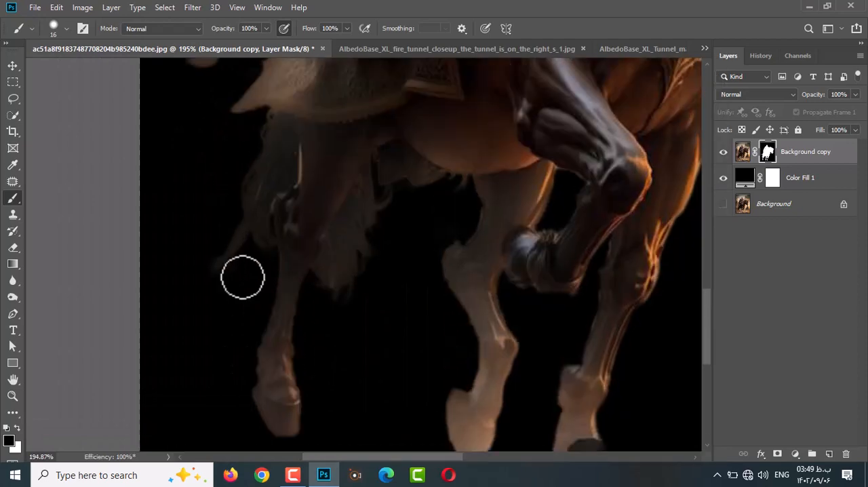
{"action": "scroll", "coordinate": [244, 275], "scroll_direction": "down", "scroll_amount": 12}
Delete the black fill layer and copy the cut-out rider layer into the Untitled-1 document.
{"action": "left_click", "coordinate": [790, 179]}
{"action": "key", "text": "Delete"}
{"action": "left_click", "coordinate": [13, 66]}
{"action": "left_click_drag", "start_coordinate": [347, 203], "coordinate": [181, 85]}
{"action": "left_click_drag", "start_coordinate": [136, 49], "coordinate": [238, 101]}
{"action": "left_click", "coordinate": [654, 53]}
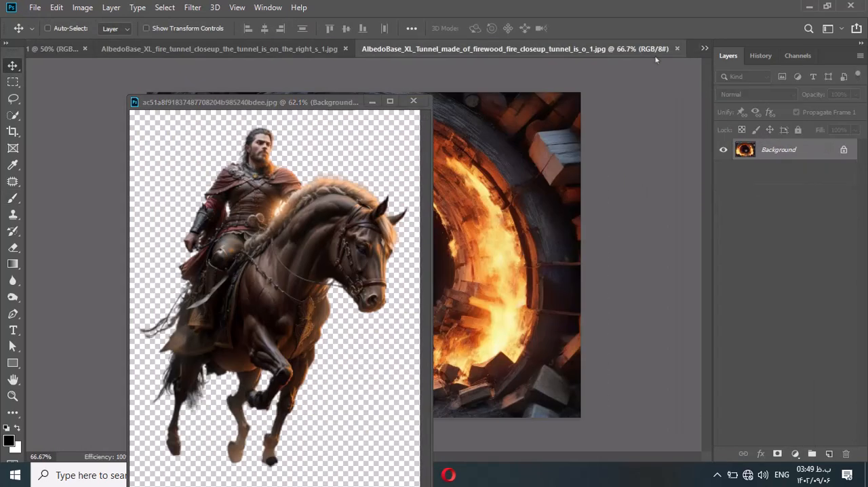
{"action": "left_click", "coordinate": [76, 49]}
{"action": "left_click_drag", "start_coordinate": [318, 268], "coordinate": [468, 139]}
{"action": "left_click", "coordinate": [660, 84]}
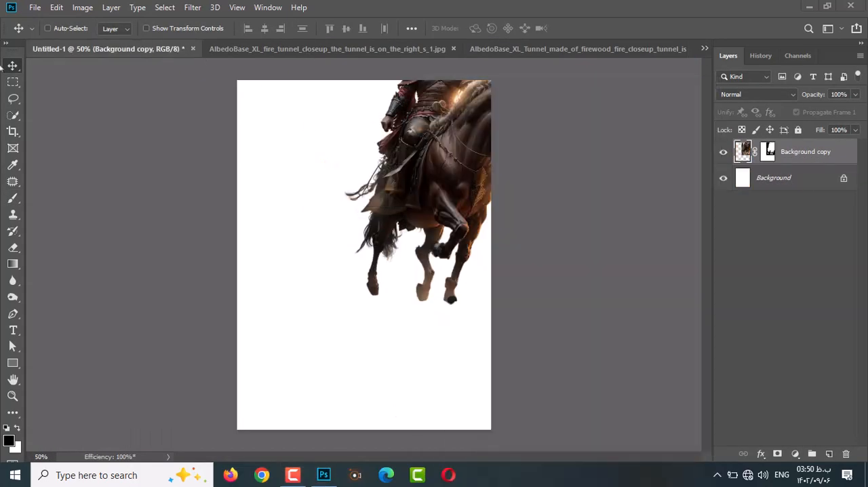
Reposition the rider on the canvas, duplicate its layer, and remove the mask from the lower copy.
{"action": "left_click_drag", "start_coordinate": [412, 128], "coordinate": [331, 242]}
{"action": "key", "text": "ctrl+j"}
{"action": "left_click", "coordinate": [768, 178]}
{"action": "key", "text": "Delete"}
{"action": "key", "text": "ctrl+plus"}
{"action": "key", "text": "ctrl+plus"}
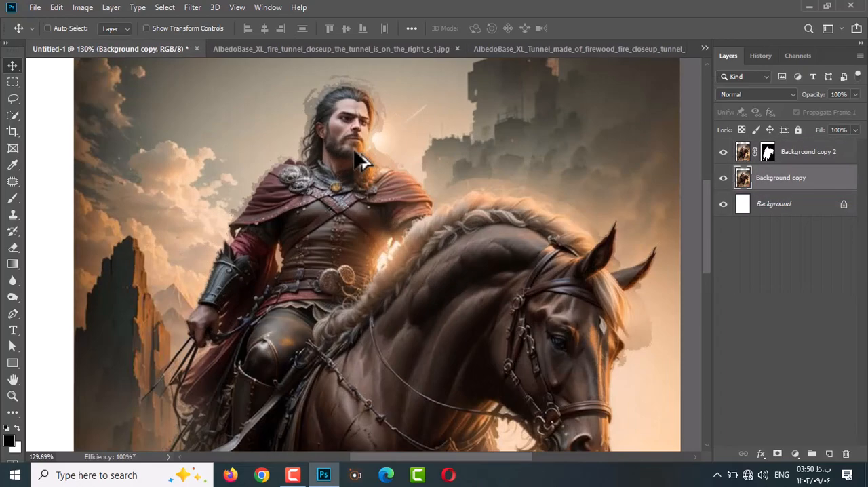
Bring in the full rider scene as Layer 1 beneath the cutout and scale it to fill the canvas.
{"action": "left_click", "coordinate": [34, 7]}
{"action": "left_click", "coordinate": [42, 56]}
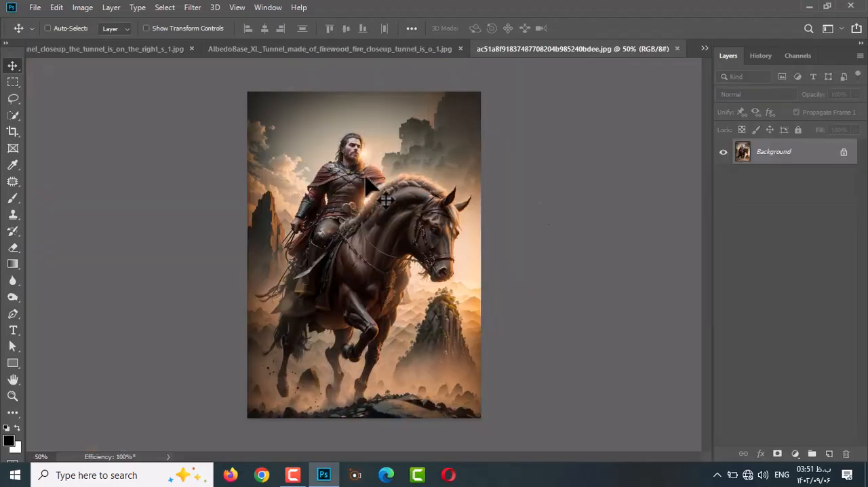
{"action": "left_click", "coordinate": [704, 49]}
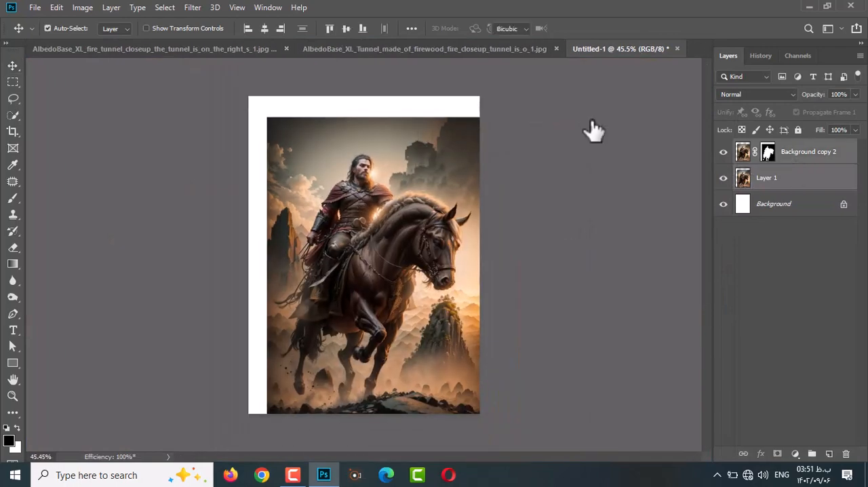
{"action": "key", "text": "ctrl+t"}
{"action": "left_click_drag", "start_coordinate": [263, 91], "coordinate": [227, 107]}
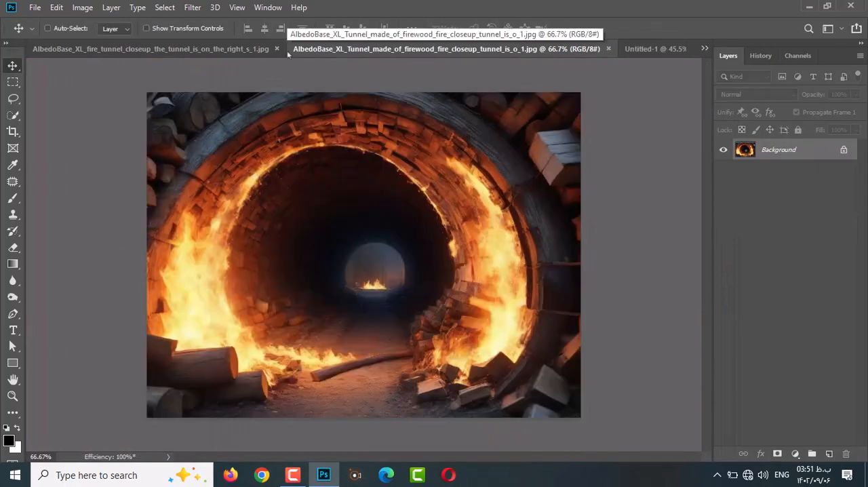
Place the firewood tunnel image behind the rider, flip it horizontally, and align it with the canvas's right edge.
{"action": "left_click_drag", "start_coordinate": [363, 251], "coordinate": [366, 189]}
{"action": "key", "text": "ctrl+t"}
{"action": "right_click", "coordinate": [424, 245]}
{"action": "left_click", "coordinate": [467, 400]}
{"action": "left_click_drag", "start_coordinate": [434, 271], "coordinate": [386, 271]}
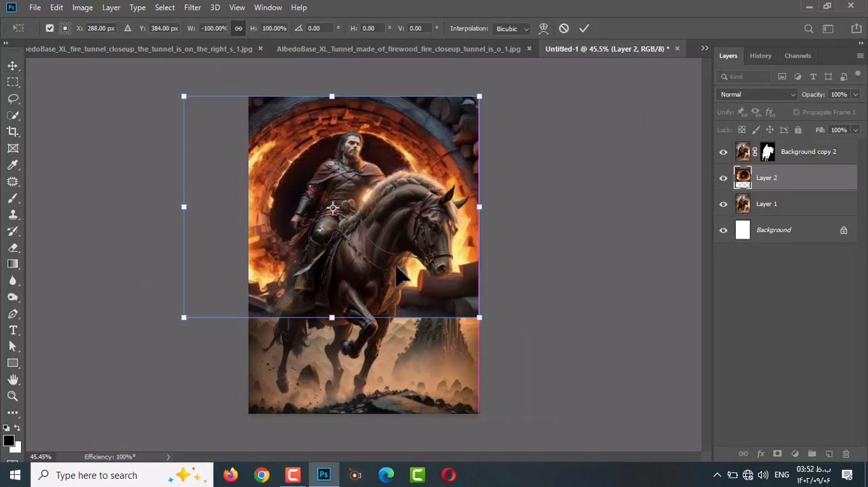
Enlarge and distort the tunnel layer so the burning arch surrounds the rider and reaches below the horse's hooves.
{"action": "left_click_drag", "start_coordinate": [479, 316], "coordinate": [524, 409]}
{"action": "left_click_drag", "start_coordinate": [438, 351], "coordinate": [413, 382]}
{"action": "left_click_drag", "start_coordinate": [525, 127], "coordinate": [519, 93]}
{"action": "left_click_drag", "start_coordinate": [158, 127], "coordinate": [141, 91]}
{"action": "left_click_drag", "start_coordinate": [518, 93], "coordinate": [503, 96]}
{"action": "left_click_drag", "start_coordinate": [524, 403], "coordinate": [473, 393]}
{"action": "left_click_drag", "start_coordinate": [141, 90], "coordinate": [122, 43]}
{"action": "left_click_drag", "start_coordinate": [156, 402], "coordinate": [104, 398]}
{"action": "key", "text": "Return"}
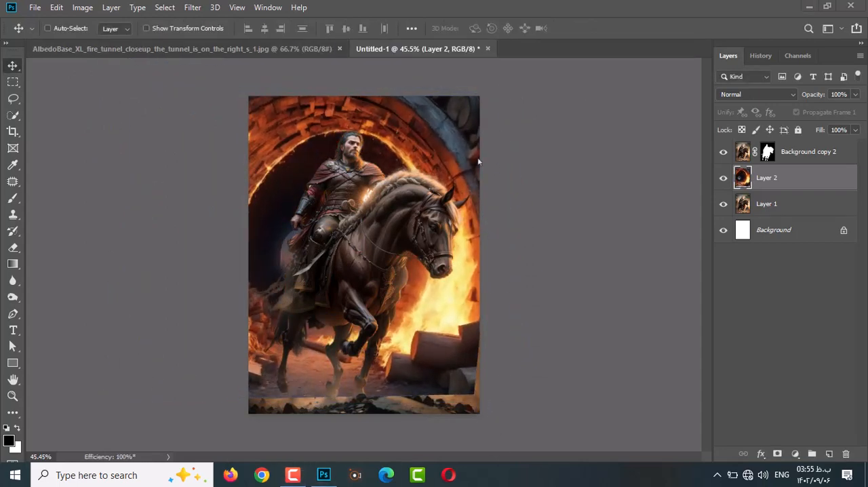
Enlarge the tunnel layer to about 125% by 113% and distort its corners around the rider.
{"action": "key", "text": "ctrl+t"}
{"action": "key", "text": "ctrl+0"}
{"action": "left_click_drag", "start_coordinate": [202, 228], "coordinate": [193, 227]}
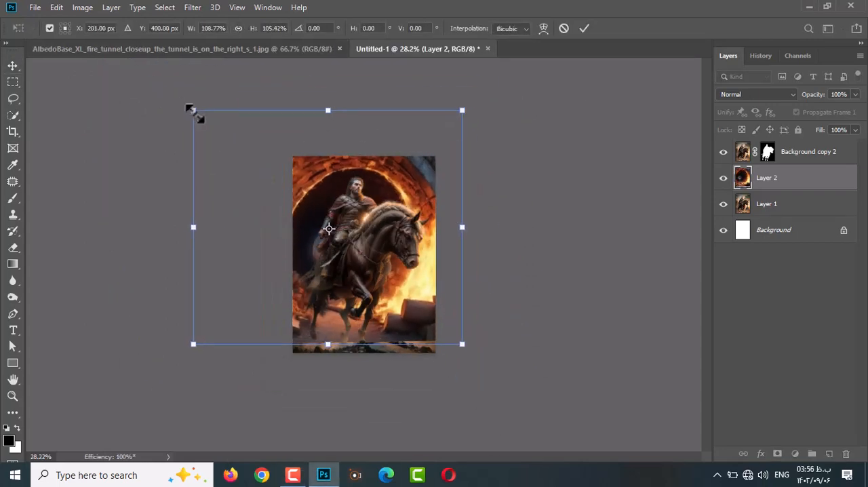
{"action": "left_click_drag", "start_coordinate": [192, 110], "coordinate": [149, 90]}
{"action": "left_click_drag", "start_coordinate": [453, 118], "coordinate": [457, 109]}
{"action": "left_click_drag", "start_coordinate": [461, 344], "coordinate": [443, 333]}
Stretch the tunnel layer's sides, top edge and upper-left corner outward so the arch frames the rider more widely, and apply the transformation.
{"action": "scroll", "coordinate": [445, 291], "scroll_direction": "up", "scroll_amount": 4}
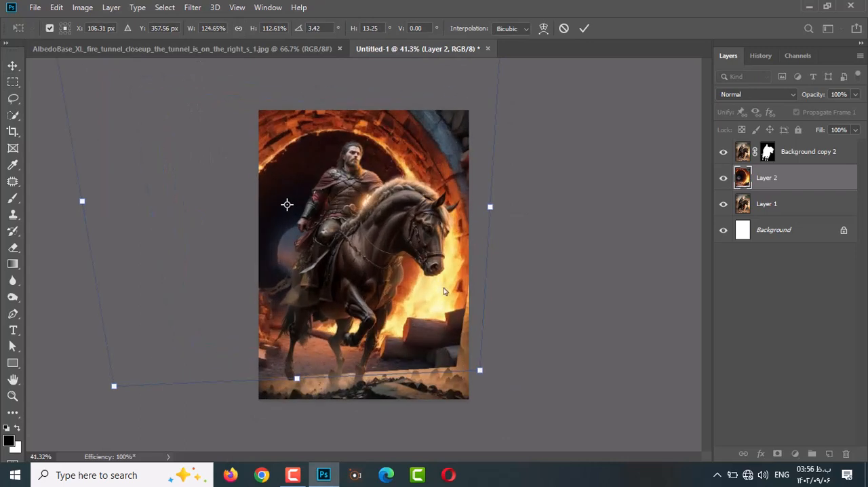
{"action": "left_click_drag", "start_coordinate": [491, 206], "coordinate": [501, 207]}
{"action": "left_click_drag", "start_coordinate": [83, 202], "coordinate": [84, 202]}
{"action": "scroll", "coordinate": [364, 217], "scroll_direction": "down", "scroll_amount": 4}
{"action": "left_click_drag", "start_coordinate": [457, 220], "coordinate": [464, 219]}
{"action": "left_click_drag", "start_coordinate": [310, 99], "coordinate": [310, 90]}
{"action": "left_click_drag", "start_coordinate": [173, 213], "coordinate": [181, 213]}
{"action": "left_click_drag", "start_coordinate": [161, 83], "coordinate": [108, 47]}
{"action": "key", "text": "Return"}
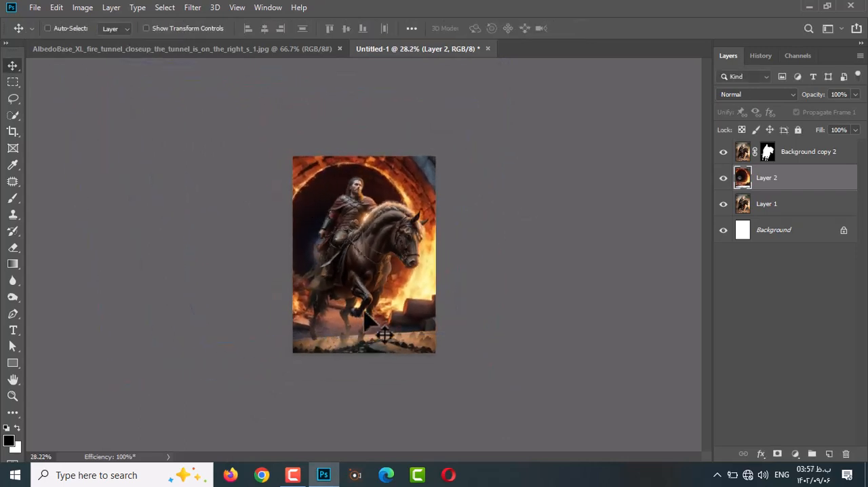
Add a layer mask to Layer 2 and brush away its lower edge to blend the tunnel into the rocky ground.
{"action": "left_click", "coordinate": [777, 454]}
{"action": "key", "text": "b"}
{"action": "scroll", "coordinate": [368, 264], "scroll_direction": "up", "scroll_amount": 8}
{"action": "left_click_drag", "start_coordinate": [401, 380], "coordinate": [419, 383]}
{"action": "mouse_move", "coordinate": [418, 435]}
{"action": "left_mouse_down"}
{"action": "mouse_move", "coordinate": [575, 428]}
{"action": "mouse_move", "coordinate": [391, 419]}
{"action": "mouse_move", "coordinate": [510, 419]}
{"action": "left_mouse_up"}
{"action": "scroll", "coordinate": [509, 415], "scroll_direction": "up", "scroll_amount": 2}
{"action": "scroll", "coordinate": [502, 411], "scroll_direction": "down", "scroll_amount": 2}
Try to copy a lassoed strip of ground from Layer 1 onto its own layer and shift it slightly.
{"action": "key", "text": "l"}
{"action": "left_click_drag", "start_coordinate": [560, 344], "coordinate": [415, 353]}
{"action": "left_click_drag", "start_coordinate": [306, 353], "coordinate": [543, 420]}
{"action": "left_click", "coordinate": [799, 204]}
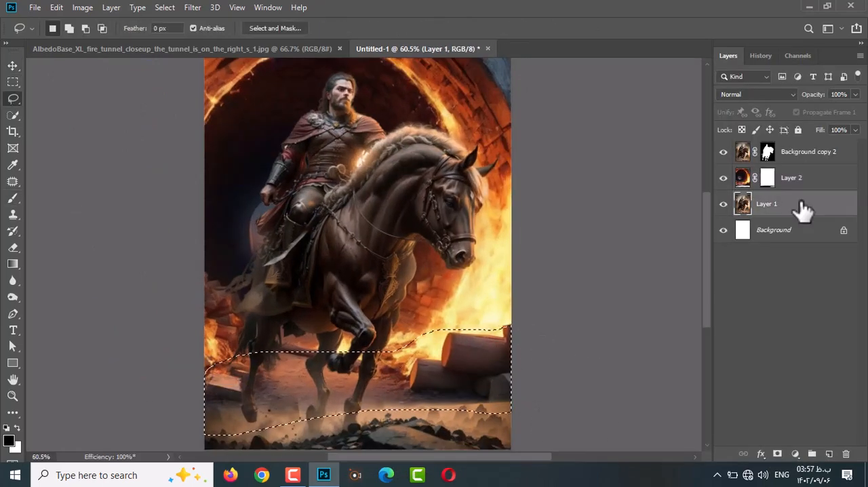
{"action": "key", "text": "ctrl+j"}
{"action": "key", "text": "v"}
{"action": "scroll", "coordinate": [438, 407], "scroll_direction": "down", "scroll_amount": 1}
{"action": "left_click_drag", "start_coordinate": [448, 372], "coordinate": [453, 388]}
{"action": "key", "text": "Delete"}
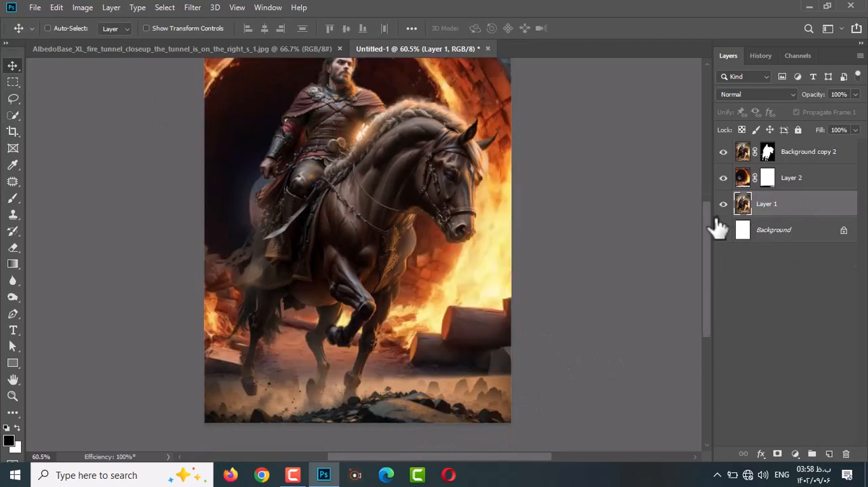
Lasso the lower strip of the tunnel image on Layer 2 and copy it to a new layer.
{"action": "left_click", "coordinate": [746, 178]}
{"action": "key", "text": "l"}
{"action": "left_click_drag", "start_coordinate": [510, 298], "coordinate": [419, 324]}
{"action": "key", "text": "ctrl+j"}
Stretch and shift the copied firewood strip downward so it covers the ground to the canvas's bottom edge.
{"action": "key", "text": "ctrl+t"}
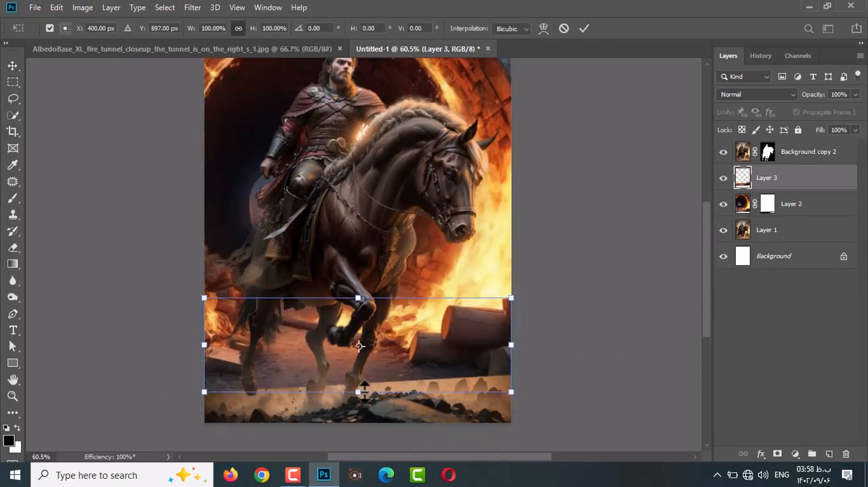
{"action": "left_click_drag", "start_coordinate": [362, 393], "coordinate": [370, 434]}
{"action": "scroll", "coordinate": [379, 427], "scroll_direction": "down", "scroll_amount": 1}
{"action": "left_click_drag", "start_coordinate": [387, 389], "coordinate": [376, 395]}
{"action": "mouse_move", "coordinate": [433, 330]}
{"action": "left_mouse_down"}
{"action": "mouse_move", "coordinate": [442, 313]}
{"action": "mouse_move", "coordinate": [446, 344]}
{"action": "mouse_move", "coordinate": [437, 344]}
{"action": "left_mouse_up"}
{"action": "key", "text": "Return"}
Add a mask to Layer 3 and brush along the woodpile so the stacked logs merge with those behind.
{"action": "left_click", "coordinate": [777, 454]}
{"action": "key", "text": "b"}
{"action": "left_click_drag", "start_coordinate": [482, 274], "coordinate": [509, 275]}
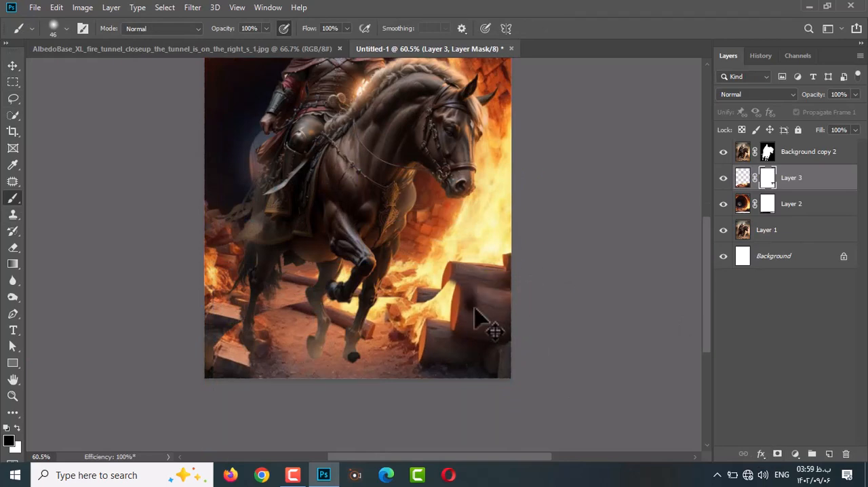
{"action": "scroll", "coordinate": [478, 316], "scroll_direction": "up", "scroll_amount": 3}
{"action": "key", "text": "x"}
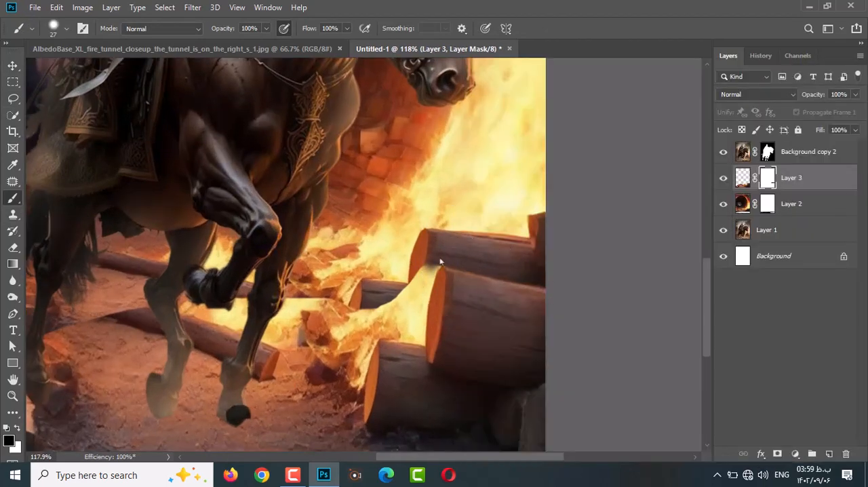
{"action": "mouse_move", "coordinate": [439, 262]}
{"action": "left_mouse_down"}
{"action": "mouse_move", "coordinate": [339, 369]}
{"action": "mouse_move", "coordinate": [415, 332]}
{"action": "left_mouse_up"}
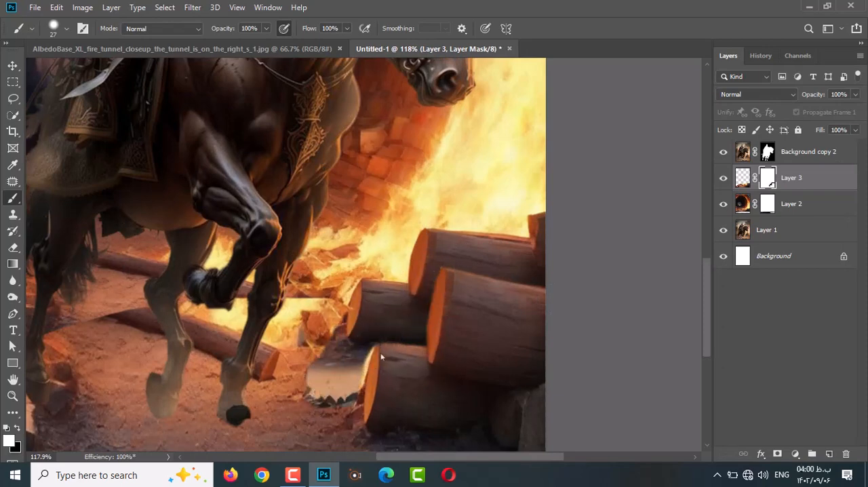
Restore the over-erased patch beside the logs and blend the strip behind the horse's legs with a 126 px mask brush.
{"action": "scroll", "coordinate": [312, 388], "scroll_direction": "down", "scroll_amount": 2}
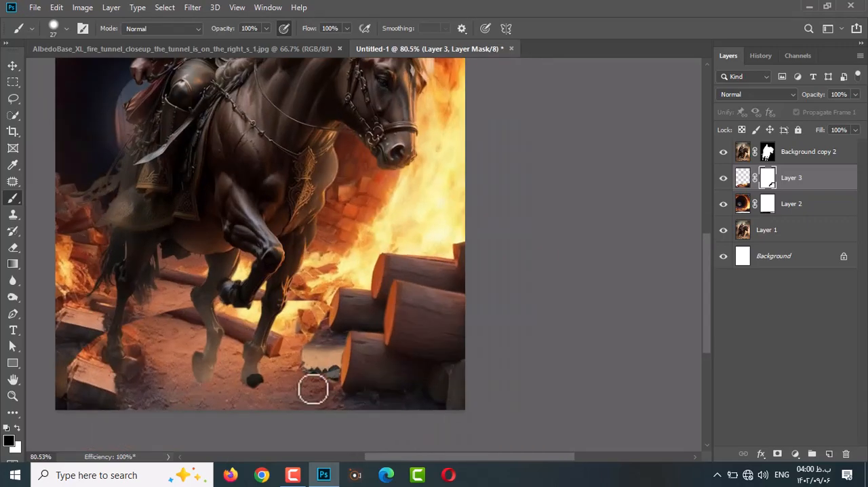
{"action": "scroll", "coordinate": [338, 352], "scroll_direction": "down", "scroll_amount": 1}
{"action": "scroll", "coordinate": [478, 354], "scroll_direction": "up", "scroll_amount": 2}
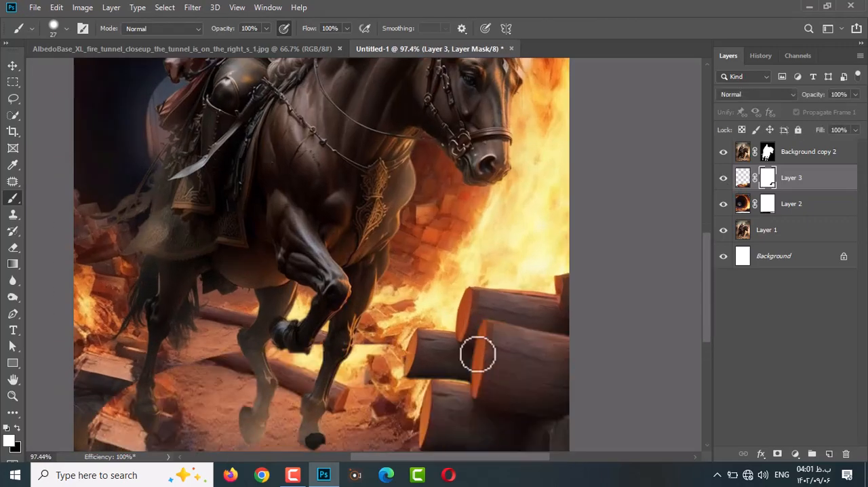
{"action": "key", "text": "x"}
{"action": "key", "text": "bracketright"}
{"action": "key", "text": "bracketright"}
{"action": "key", "text": "bracketright"}
{"action": "key", "text": "bracketright"}
{"action": "key", "text": "bracketright"}
{"action": "mouse_move", "coordinate": [416, 348]}
{"action": "left_mouse_down"}
{"action": "mouse_move", "coordinate": [182, 353]}
{"action": "mouse_move", "coordinate": [336, 421]}
{"action": "left_mouse_up"}
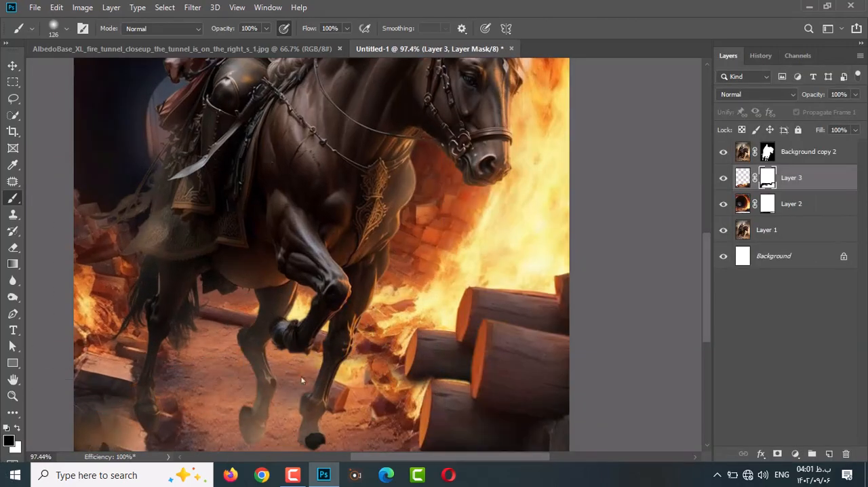
Paint black across the lower part of Layer 3's mask to bring back the dusty ground under the horse.
{"action": "scroll", "coordinate": [363, 323], "scroll_direction": "down", "scroll_amount": 3}
{"action": "scroll", "coordinate": [363, 324], "scroll_direction": "up", "scroll_amount": 2}
{"action": "key", "text": "x"}
Restore some of the reddish ground on Layer 3's mask along the bottom edge and compare with the layer hidden.
{"action": "key", "text": "x"}
{"action": "scroll", "coordinate": [488, 418], "scroll_direction": "left", "scroll_amount": 2}
{"action": "scroll", "coordinate": [488, 418], "scroll_direction": "down", "scroll_amount": 2}
{"action": "left_click_drag", "start_coordinate": [522, 409], "coordinate": [233, 387]}
{"action": "scroll", "coordinate": [330, 392], "scroll_direction": "down", "scroll_amount": 3}
{"action": "scroll", "coordinate": [408, 390], "scroll_direction": "down", "scroll_amount": 2}
{"action": "scroll", "coordinate": [406, 407], "scroll_direction": "up", "scroll_amount": 3}
{"action": "key", "text": "x"}
{"action": "mouse_move", "coordinate": [396, 434]}
{"action": "left_mouse_down"}
{"action": "mouse_move", "coordinate": [467, 452]}
{"action": "mouse_move", "coordinate": [396, 415]}
{"action": "mouse_move", "coordinate": [287, 423]}
{"action": "left_mouse_up"}
{"action": "scroll", "coordinate": [359, 418], "scroll_direction": "down", "scroll_amount": 2}
{"action": "scroll", "coordinate": [361, 393], "scroll_direction": "up", "scroll_amount": 4}
{"action": "key", "text": "x"}
{"action": "scroll", "coordinate": [372, 407], "scroll_direction": "down", "scroll_amount": 1}
{"action": "left_click", "coordinate": [723, 178]}
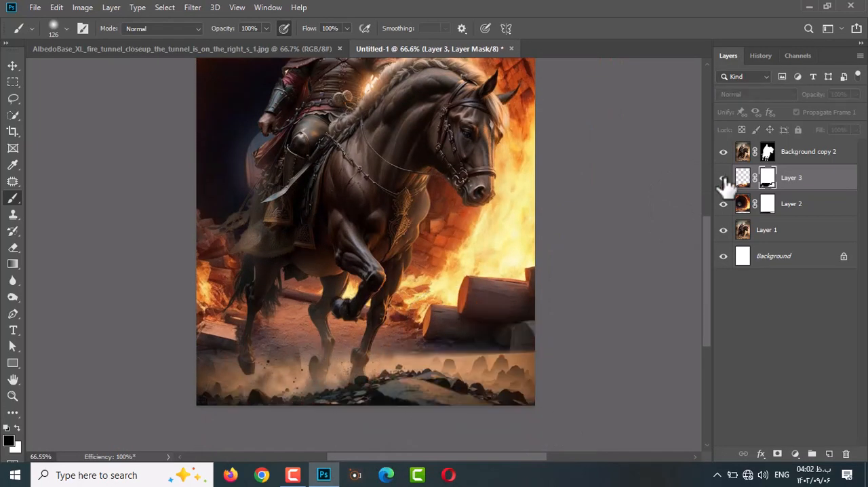
{"action": "left_click", "coordinate": [724, 179]}
Brush on Layer 2's mask around the hooves to let more dust through.
{"action": "left_click", "coordinate": [767, 204]}
{"action": "mouse_move", "coordinate": [436, 343]}
{"action": "left_mouse_down"}
{"action": "mouse_move", "coordinate": [230, 361]}
{"action": "mouse_move", "coordinate": [307, 320]}
{"action": "mouse_move", "coordinate": [362, 335]}
{"action": "left_mouse_up"}
{"action": "scroll", "coordinate": [363, 339], "scroll_direction": "down", "scroll_amount": 2}
Clone Stamp over the black front hoof on the Background copy 2 layer, sampling all layers.
{"action": "left_click", "coordinate": [742, 154]}
{"action": "key", "text": "s"}
{"action": "scroll", "coordinate": [360, 437], "scroll_direction": "up", "scroll_amount": 4}
{"action": "scroll", "coordinate": [362, 430], "scroll_direction": "up", "scroll_amount": 10}
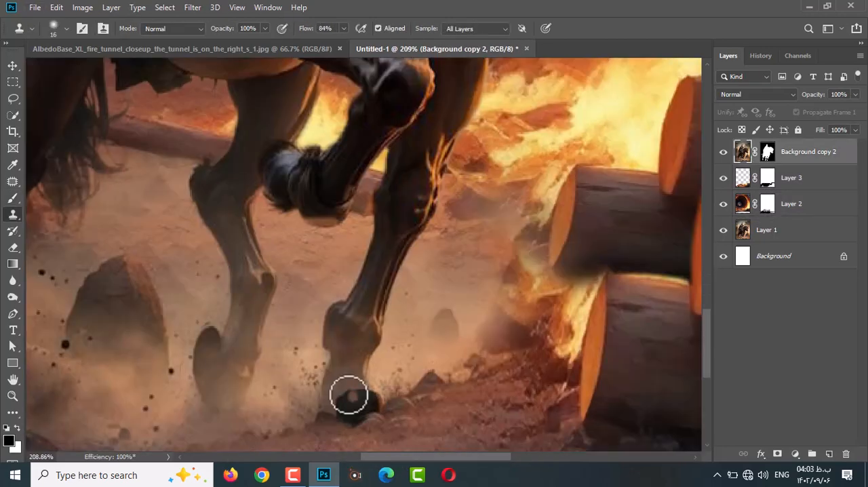
{"action": "scroll", "coordinate": [375, 400], "scroll_direction": "down", "scroll_amount": 2}
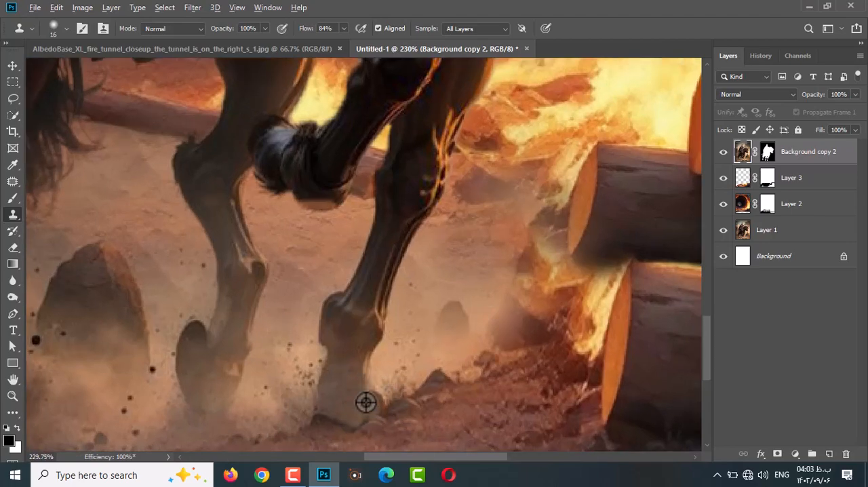
Create a new layer clipped to the rider and paint sampled dark brown over the horse's hooves.
{"action": "key", "text": "b"}
{"action": "key", "text": "ctrl+shift+alt+n"}
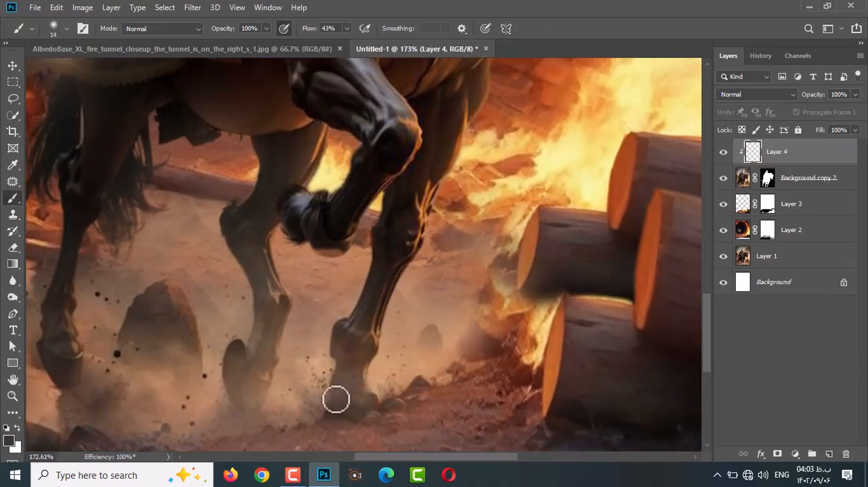
{"action": "left_click_drag", "start_coordinate": [358, 408], "coordinate": [335, 395]}
{"action": "left_click", "coordinate": [81, 357], "text": "alt"}
{"action": "scroll", "coordinate": [345, 403], "scroll_direction": "down", "scroll_amount": 1}
{"action": "left_click", "coordinate": [192, 7]}
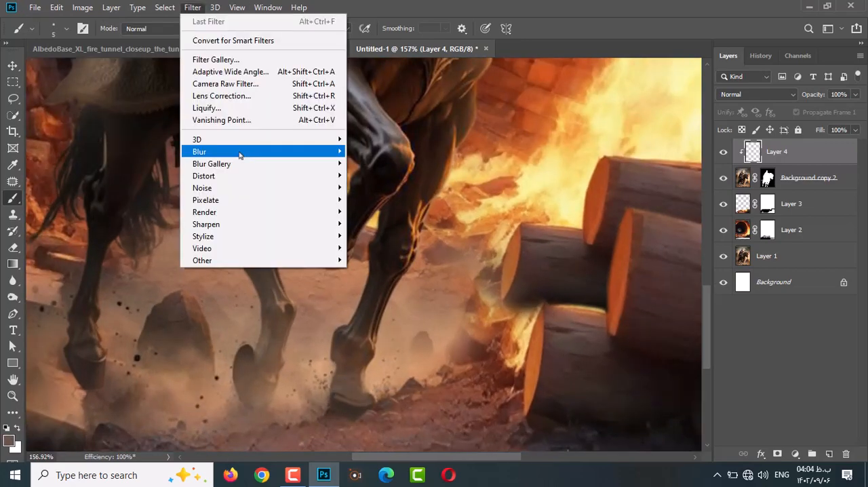
{"action": "mouse_move", "coordinate": [240, 153]}
{"action": "left_click", "coordinate": [379, 199]}
{"action": "left_click_drag", "start_coordinate": [669, 255], "coordinate": [667, 255]}
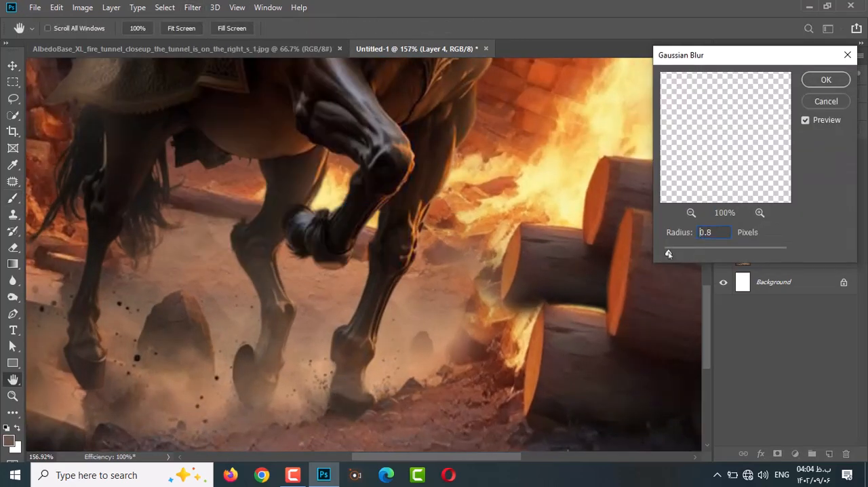
{"action": "left_click", "coordinate": [822, 103]}
Create a layer beneath the rider and paint soft black shadows under the hooves with an 83 px brush at 7% flow.
{"action": "scroll", "coordinate": [178, 299], "scroll_direction": "down", "scroll_amount": 3}
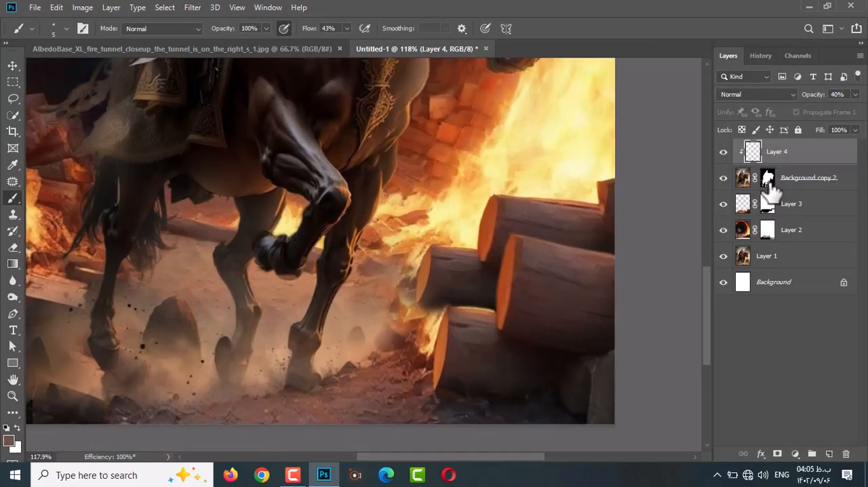
{"action": "scroll", "coordinate": [375, 439], "scroll_direction": "down", "scroll_amount": 6}
{"action": "left_click", "coordinate": [788, 203]}
{"action": "left_click", "coordinate": [828, 453]}
{"action": "left_click_drag", "start_coordinate": [380, 445], "coordinate": [381, 445]}
{"action": "key", "text": "d"}
{"action": "scroll", "coordinate": [344, 402], "scroll_direction": "down", "scroll_amount": 1}
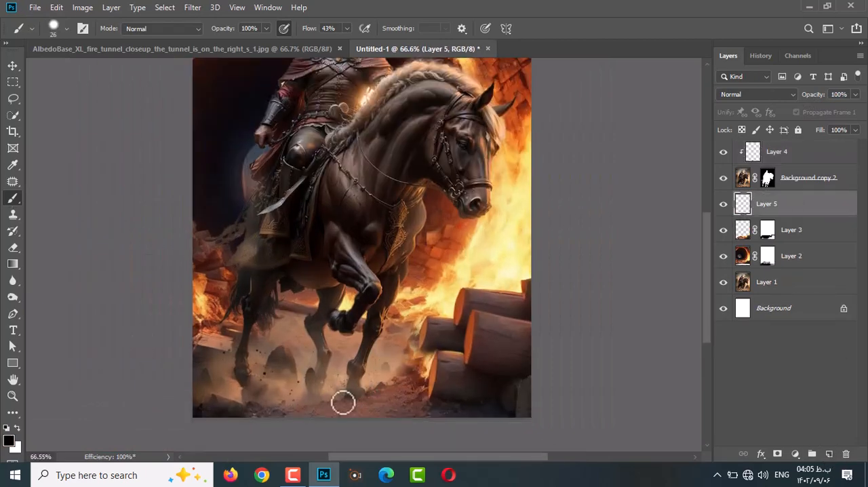
{"action": "left_click_drag", "start_coordinate": [314, 420], "coordinate": [339, 418]}
{"action": "right_click", "coordinate": [304, 416]}
{"action": "key", "text": "Escape"}
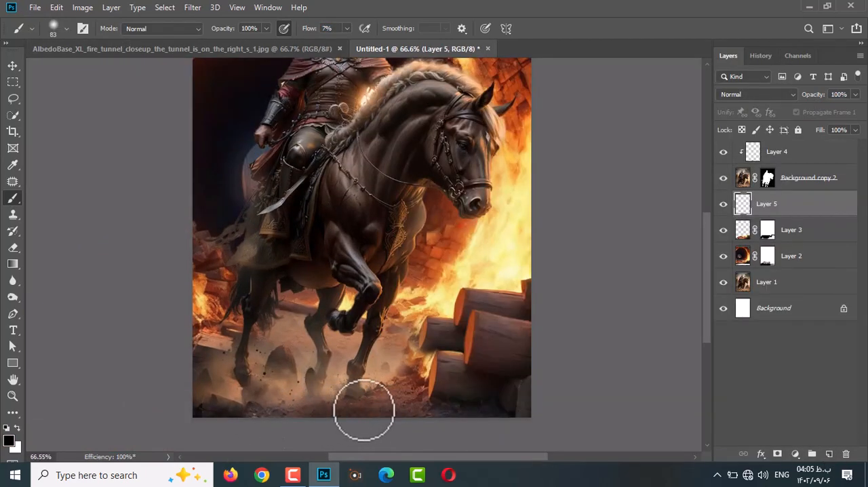
Create a new layer at the top of the stack and choose a cloud-shaped brush for the dust.
{"action": "scroll", "coordinate": [304, 412], "scroll_direction": "down", "scroll_amount": 2}
{"action": "left_click", "coordinate": [829, 152]}
{"action": "left_click", "coordinate": [829, 454]}
{"action": "left_click", "coordinate": [65, 28]}
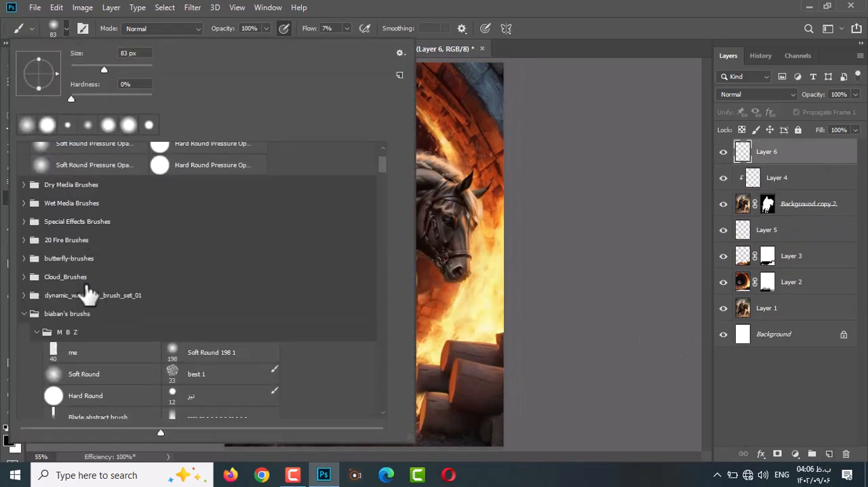
{"action": "key", "text": "Escape"}
{"action": "left_click", "coordinate": [318, 407], "text": "alt"}
{"action": "left_click", "coordinate": [65, 28]}
{"action": "key", "text": "Escape"}
Sample the ground's brown, paint dust clouds across the hooves with a 305 px brush, and rename the layer abr.
{"action": "left_click_drag", "start_coordinate": [389, 319], "coordinate": [234, 320]}
{"action": "left_click", "coordinate": [294, 425], "text": "alt"}
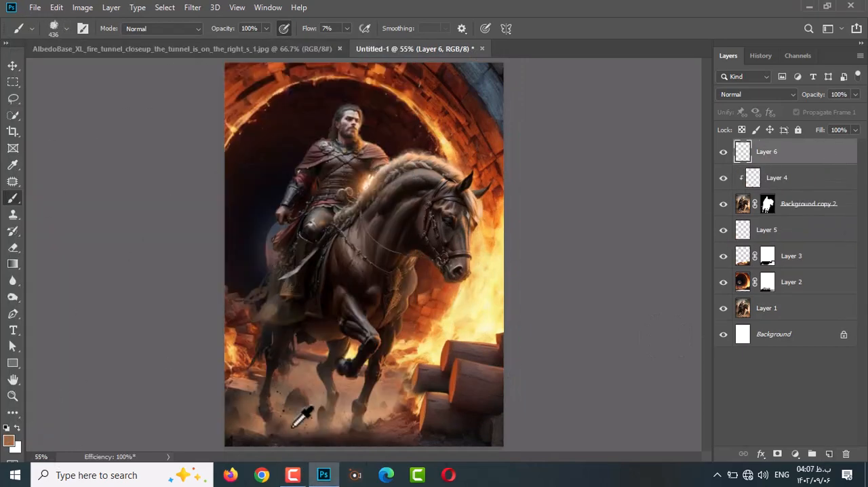
{"action": "left_click", "coordinate": [309, 417]}
{"action": "left_click_drag", "start_coordinate": [402, 408], "coordinate": [334, 409]}
{"action": "mouse_move", "coordinate": [261, 423]}
{"action": "left_mouse_down"}
{"action": "mouse_move", "coordinate": [408, 400]}
{"action": "mouse_move", "coordinate": [463, 422]}
{"action": "left_mouse_up"}
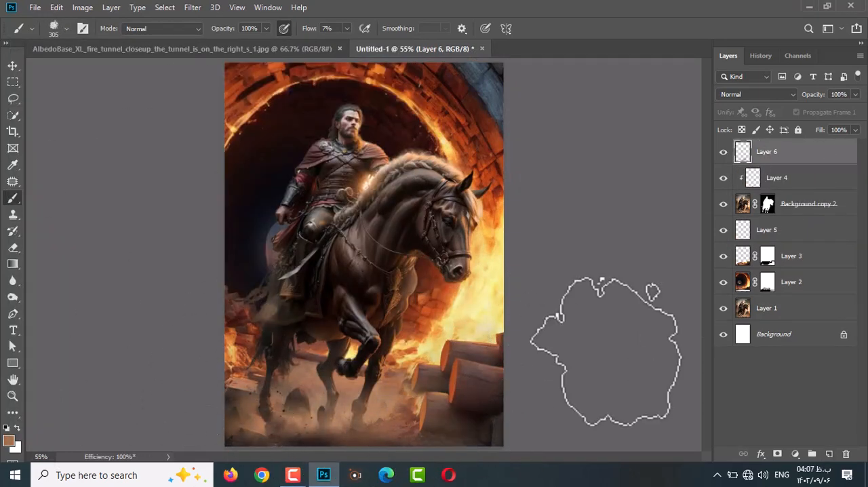
{"action": "key", "text": "v"}
{"action": "scroll", "coordinate": [463, 199], "scroll_direction": "down", "scroll_amount": 1}
{"action": "type", "text": "r"}
Set Layer 5's opacity to 69% and darken the ground below the hooves with black, switching to a soft round brush.
{"action": "left_click", "coordinate": [745, 229]}
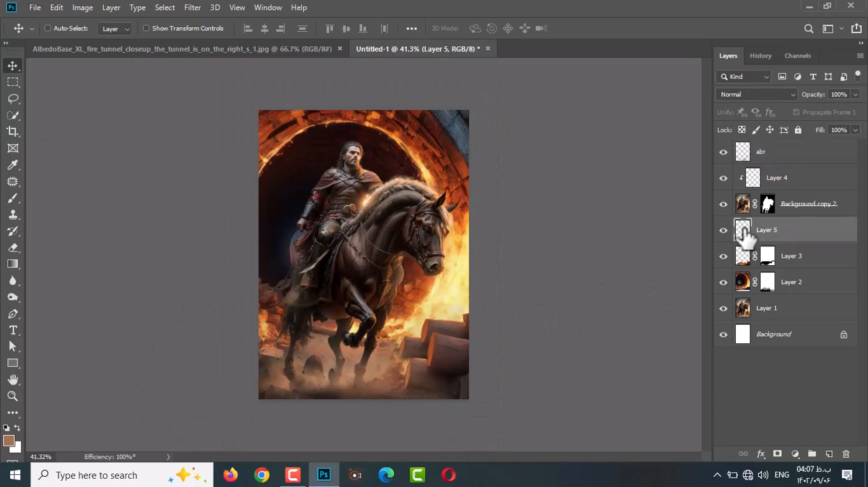
{"action": "left_click_drag", "start_coordinate": [395, 396], "coordinate": [403, 396]}
{"action": "key", "text": "b"}
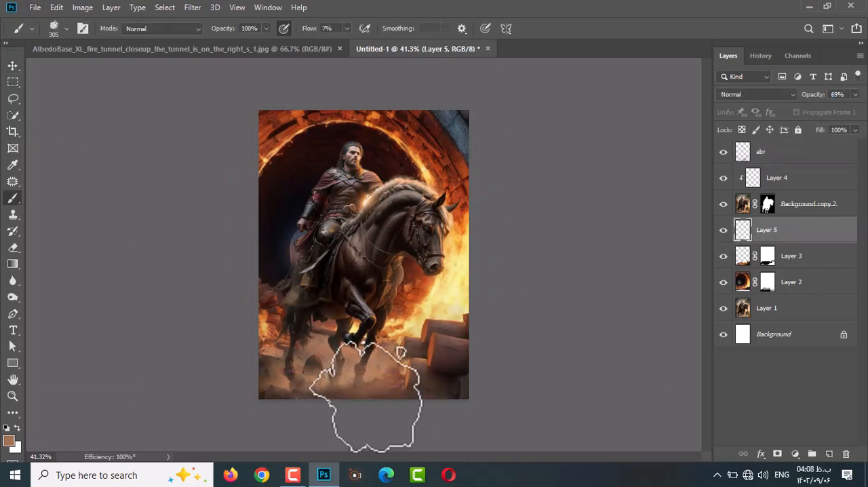
{"action": "key", "text": "d"}
{"action": "left_click", "coordinate": [381, 408]}
{"action": "left_click", "coordinate": [379, 410]}
{"action": "left_click", "coordinate": [66, 29]}
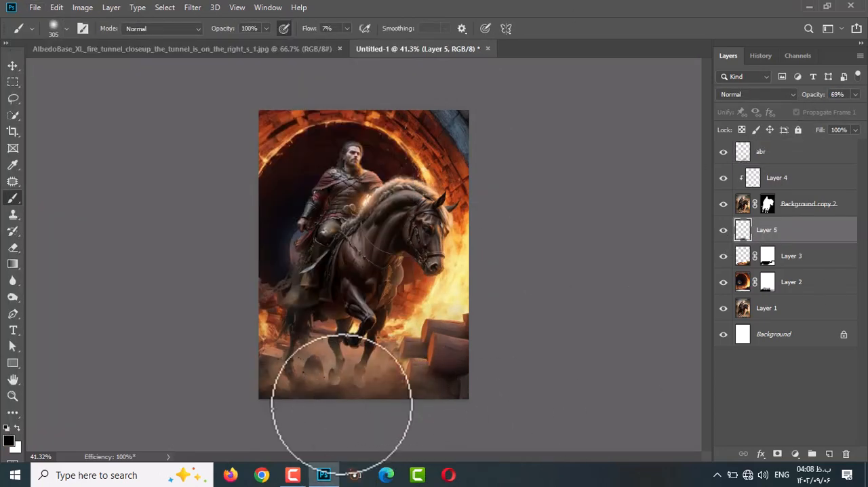
{"action": "left_click_drag", "start_coordinate": [309, 29], "coordinate": [387, 29]}
{"action": "left_click", "coordinate": [829, 453]}
{"action": "left_click", "coordinate": [805, 178]}
{"action": "key", "text": "ctrl+z"}
{"action": "key", "text": "ctrl+z"}
{"action": "key", "text": "ctrl+z"}
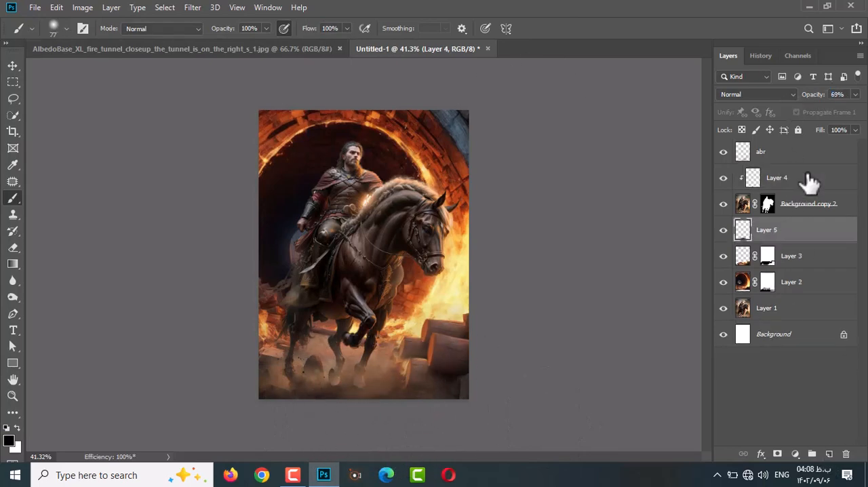
Create a layer above Layer 5, paint hoof shadows at 35% flow, and soften them with a Gaussian Blur.
{"action": "left_click", "coordinate": [829, 453]}
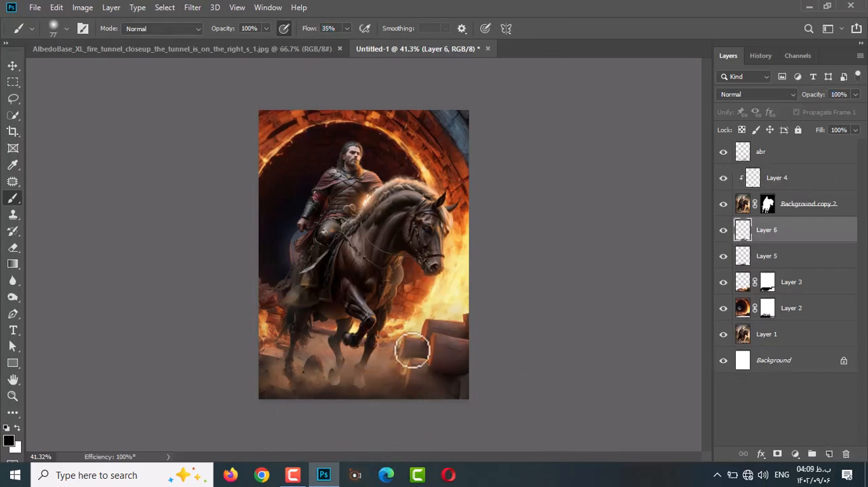
{"action": "left_click", "coordinate": [192, 7]}
{"action": "mouse_move", "coordinate": [261, 153]}
{"action": "left_click", "coordinate": [380, 198]}
{"action": "left_click_drag", "start_coordinate": [670, 252], "coordinate": [680, 252]}
{"action": "left_click", "coordinate": [826, 80]}
Compare the blurred shadow layer on and off, and lower its opacity to 43%.
{"action": "left_click", "coordinate": [723, 231]}
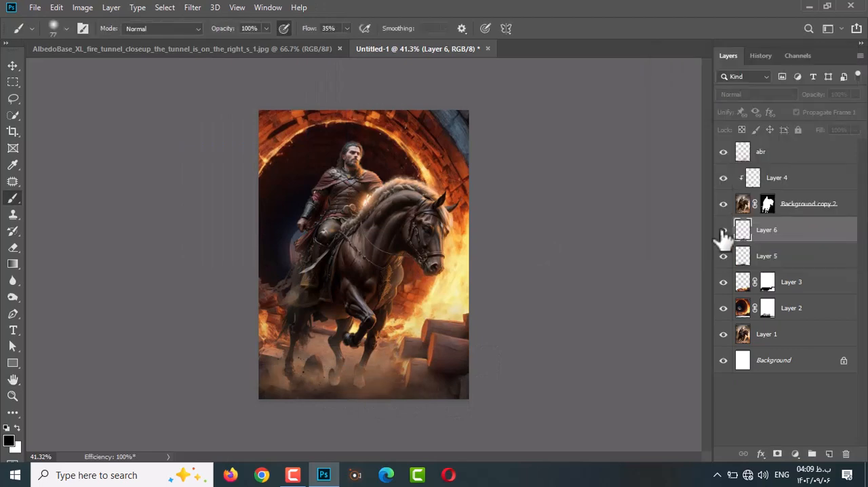
{"action": "left_click", "coordinate": [723, 231]}
{"action": "left_click_drag", "start_coordinate": [814, 96], "coordinate": [779, 102]}
{"action": "scroll", "coordinate": [371, 361], "scroll_direction": "up", "scroll_amount": 3}
{"action": "scroll", "coordinate": [404, 398], "scroll_direction": "down", "scroll_amount": 1}
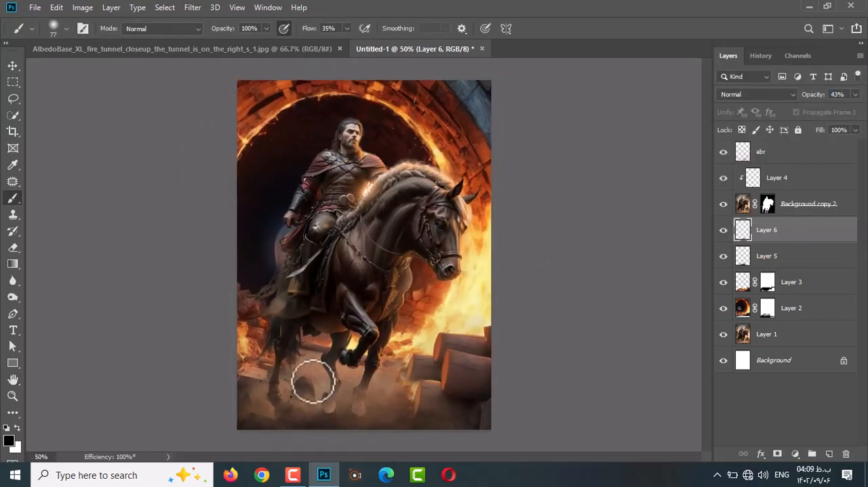
Create another clipped layer above Layer 4 and paint a sampled dark tone over the horse's lower legs and hooves.
{"action": "left_click", "coordinate": [794, 178]}
{"action": "scroll", "coordinate": [367, 387], "scroll_direction": "up", "scroll_amount": 5}
{"action": "left_click", "coordinate": [829, 454]}
{"action": "left_click", "coordinate": [348, 415], "text": "alt"}
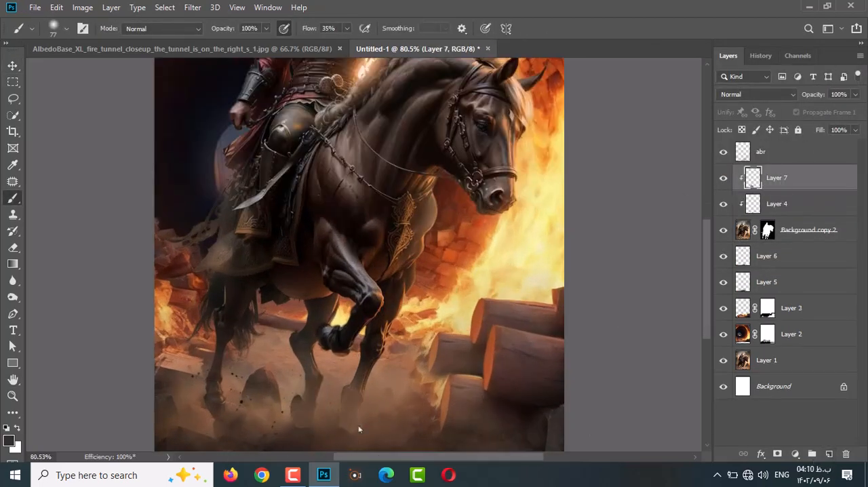
Set the leg-shading layer to Multiply blending and 85% opacity.
{"action": "left_click", "coordinate": [756, 95]}
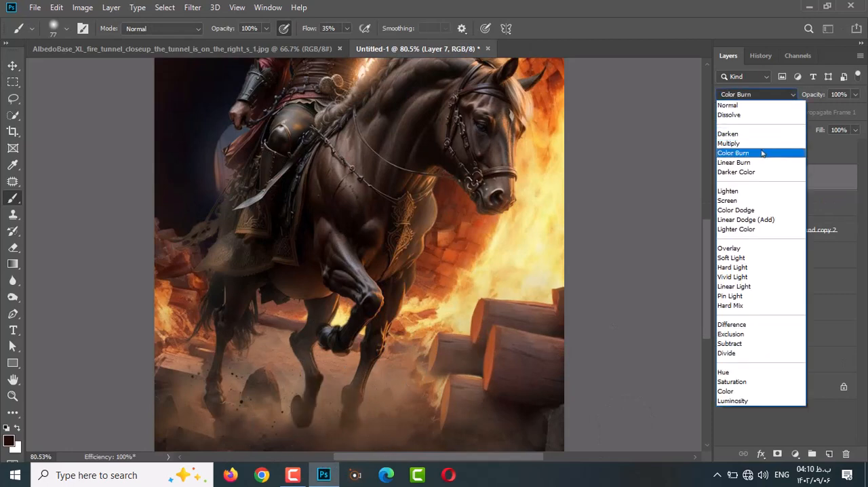
{"action": "left_click", "coordinate": [759, 143]}
{"action": "key", "text": "v"}
{"action": "scroll", "coordinate": [436, 289], "scroll_direction": "down", "scroll_amount": 6}
{"action": "scroll", "coordinate": [436, 290], "scroll_direction": "up", "scroll_amount": 2}
{"action": "left_click_drag", "start_coordinate": [816, 95], "coordinate": [807, 100]}
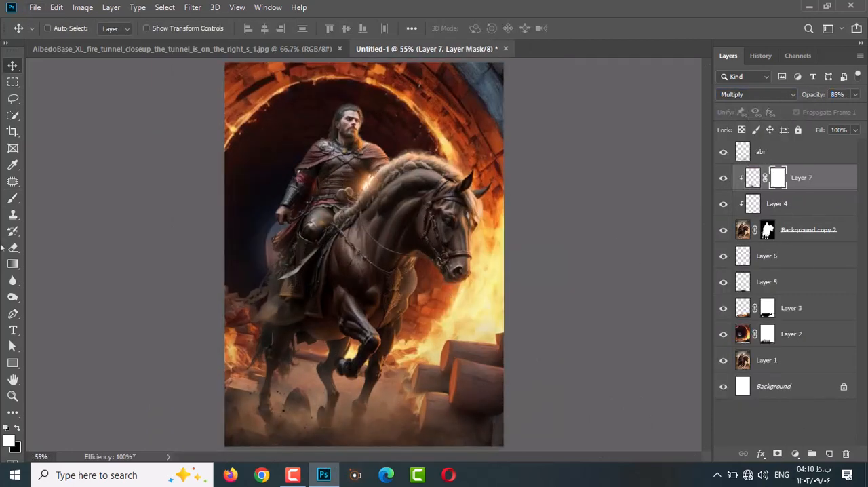
Brush on the leg-shading layer's mask to hide a small part of the shading.
{"action": "key", "text": "b"}
{"action": "key", "text": "v"}
{"action": "scroll", "coordinate": [298, 294], "scroll_direction": "down", "scroll_amount": 2}
Bring the fire tunnel image in above the abr layer with Lighten blending and position it over the horseman.
{"action": "left_click", "coordinate": [830, 152]}
{"action": "left_click", "coordinate": [272, 48]}
{"action": "left_click_drag", "start_coordinate": [365, 220], "coordinate": [388, 103]}
{"action": "left_click", "coordinate": [756, 94]}
{"action": "left_click", "coordinate": [753, 191]}
{"action": "left_click_drag", "start_coordinate": [341, 161], "coordinate": [326, 257]}
Add a mask to Layer 8 and paint away the fire tunnel's lower and outer edges with a soft black brush.
{"action": "left_click", "coordinate": [778, 454]}
{"action": "key", "text": "b"}
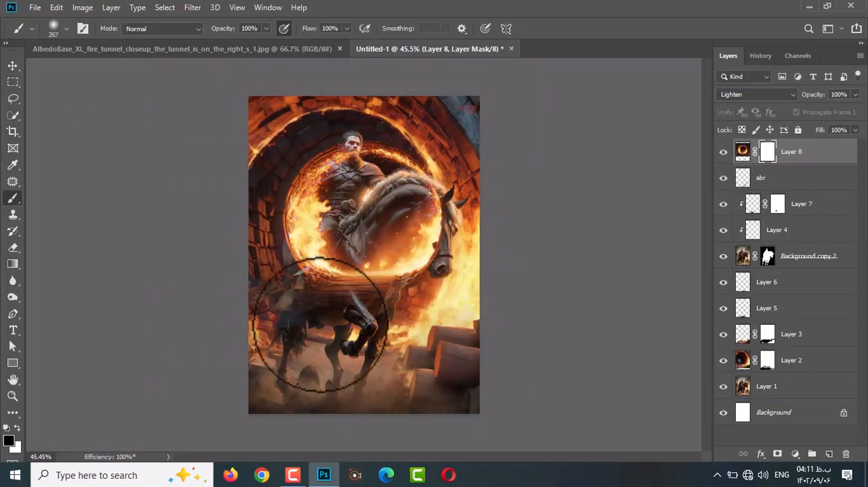
{"action": "left_click_drag", "start_coordinate": [316, 325], "coordinate": [390, 326]}
{"action": "key", "text": "bracketleft"}
{"action": "key", "text": "bracketleft"}
{"action": "key", "text": "bracketleft"}
{"action": "mouse_move", "coordinate": [293, 292]}
{"action": "left_mouse_down"}
{"action": "mouse_move", "coordinate": [265, 240]}
{"action": "mouse_move", "coordinate": [420, 163]}
{"action": "mouse_move", "coordinate": [494, 271]}
{"action": "left_mouse_up"}
{"action": "right_click", "coordinate": [320, 203]}
Move Layer 8 behind the horseman, directly above Layer 3, and target its image instead of its mask.
{"action": "key", "text": "v"}
{"action": "left_click_drag", "start_coordinate": [844, 153], "coordinate": [845, 295]}
{"action": "left_click", "coordinate": [742, 308]}
Enlarge Layer 8's fire ring to about 176% wide and 186% high, rotate it about -2.4°, and frame the rider with it.
{"action": "key", "text": "ctrl+t"}
{"action": "left_click_drag", "start_coordinate": [517, 105], "coordinate": [595, 53]}
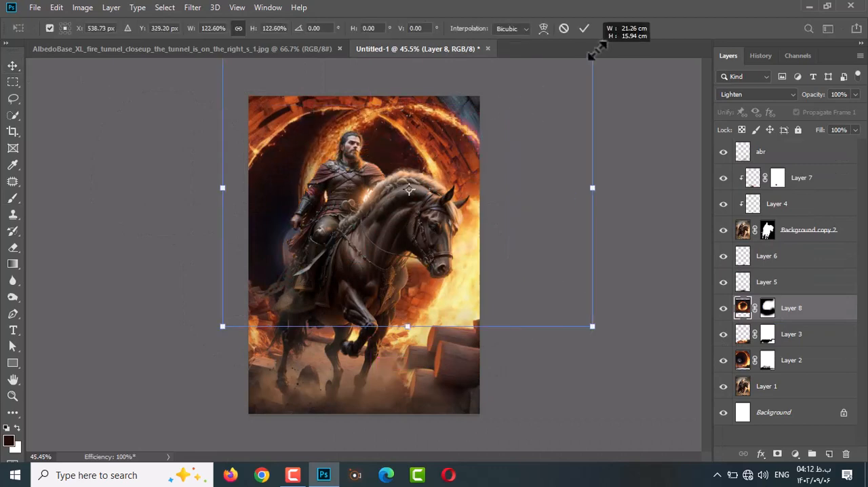
{"action": "left_click_drag", "start_coordinate": [434, 203], "coordinate": [391, 231]}
{"action": "left_click_drag", "start_coordinate": [178, 77], "coordinate": [108, 23]}
{"action": "left_click_drag", "start_coordinate": [550, 353], "coordinate": [624, 404]}
{"action": "mouse_move", "coordinate": [685, 240]}
{"action": "left_mouse_down"}
{"action": "mouse_move", "coordinate": [681, 266]}
{"action": "mouse_move", "coordinate": [682, 227]}
{"action": "left_mouse_up"}
{"action": "left_click_drag", "start_coordinate": [556, 294], "coordinate": [556, 318]}
{"action": "scroll", "coordinate": [541, 309], "scroll_direction": "down", "scroll_amount": 5}
{"action": "left_click_drag", "start_coordinate": [348, 116], "coordinate": [348, 106]}
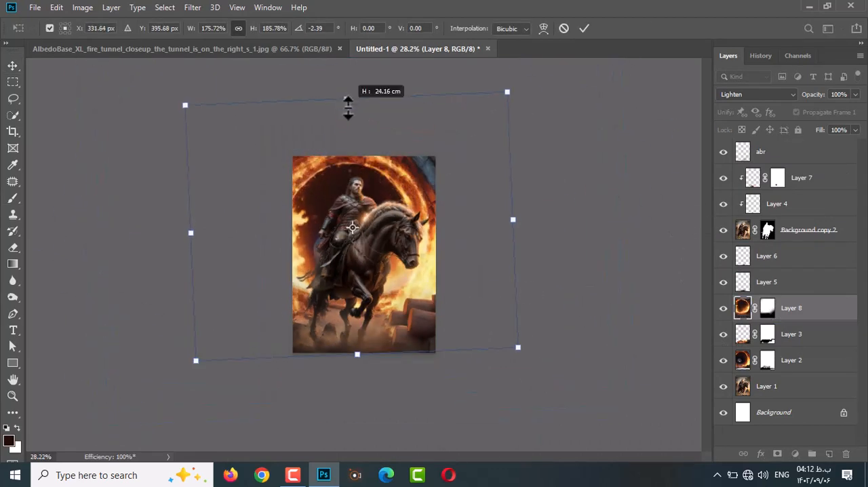
{"action": "key", "text": "Return"}
Duplicate Layer 8 and rotate the copy about 121° to spread more flames around the tunnel.
{"action": "key", "text": "ctrl+j"}
{"action": "key", "text": "ctrl+t"}
{"action": "left_click_drag", "start_coordinate": [556, 232], "coordinate": [261, 396]}
{"action": "scroll", "coordinate": [395, 178], "scroll_direction": "up", "scroll_amount": 4}
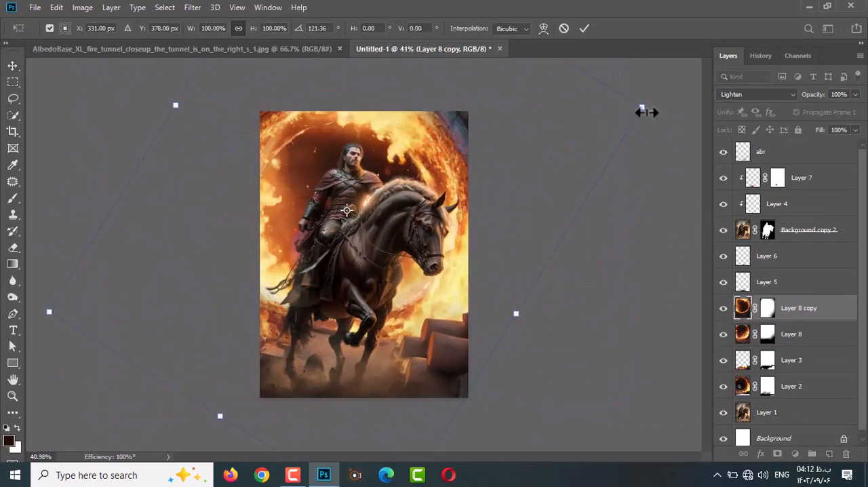
{"action": "left_click_drag", "start_coordinate": [648, 112], "coordinate": [571, 158]}
{"action": "key", "text": "Return"}
Duplicate the flame copy, flip it horizontally, then scale it to about 87% and rotate it around the tunnel.
{"action": "key", "text": "ctrl+j"}
{"action": "key", "text": "ctrl+t"}
{"action": "right_click", "coordinate": [456, 208]}
{"action": "left_click", "coordinate": [495, 369]}
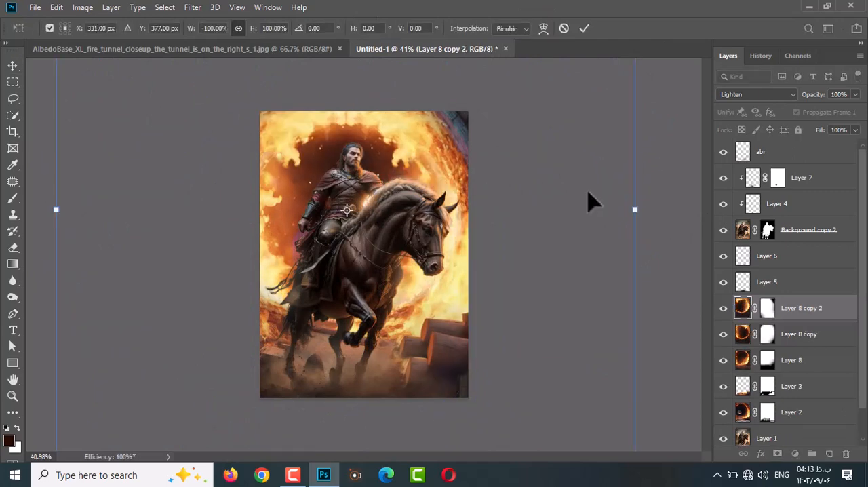
{"action": "left_click_drag", "start_coordinate": [661, 204], "coordinate": [448, 417]}
{"action": "left_click_drag", "start_coordinate": [377, 180], "coordinate": [350, 181]}
{"action": "left_click_drag", "start_coordinate": [698, 339], "coordinate": [513, 257]}
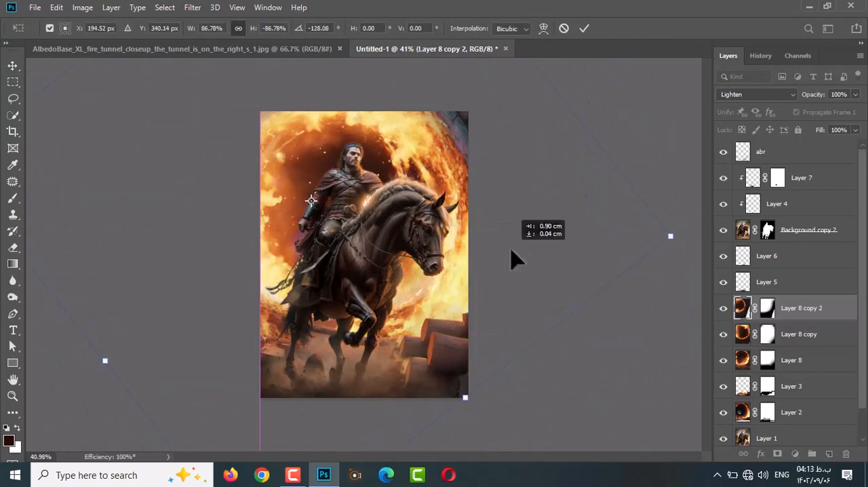
{"action": "key", "text": "Return"}
Set the brush flow to 4% and paint on Layer 8 copy 2's mask to thin the flames around the rider.
{"action": "left_click", "coordinate": [723, 309]}
{"action": "left_click", "coordinate": [13, 198]}
{"action": "left_click_drag", "start_coordinate": [308, 28], "coordinate": [248, 39]}
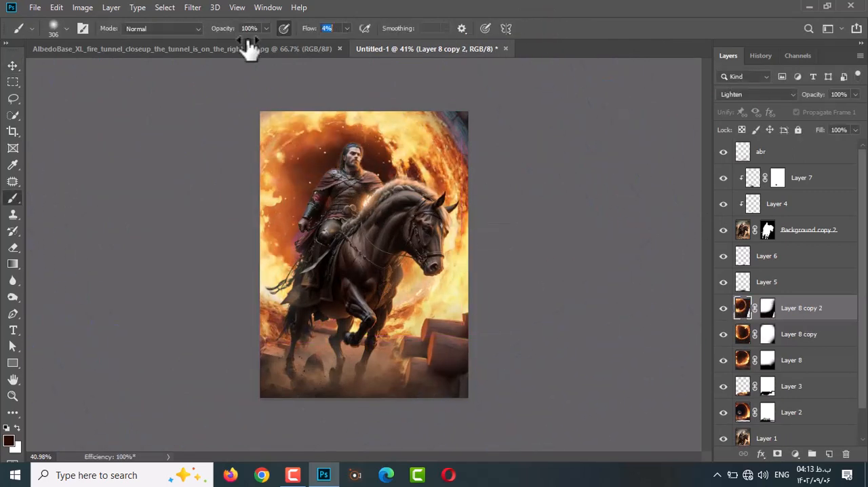
{"action": "left_click", "coordinate": [767, 310]}
{"action": "left_click_drag", "start_coordinate": [334, 166], "coordinate": [322, 331]}
{"action": "key", "text": "v"}
{"action": "scroll", "coordinate": [347, 157], "scroll_direction": "up", "scroll_amount": 12}
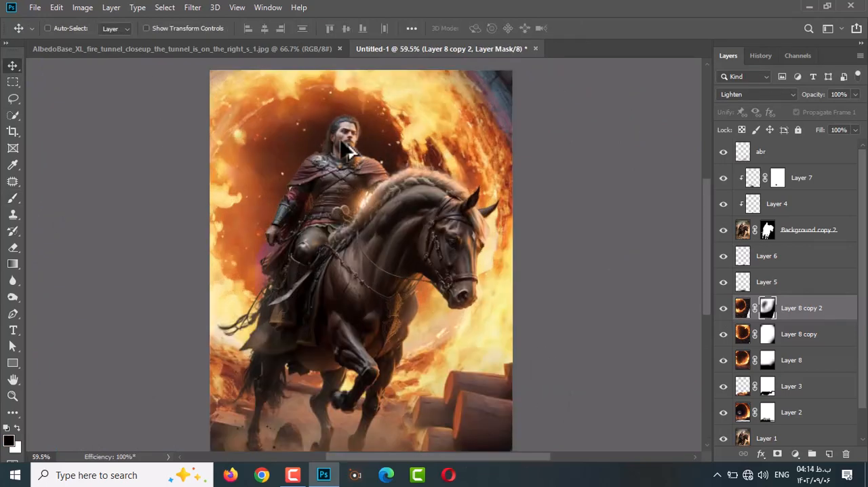
Group the layers from Background copy 2 to Layer 7 and move Layers 5 and 6 into the group beneath the horseman.
{"action": "left_click", "coordinate": [809, 230]}
{"action": "scroll", "coordinate": [267, 124], "scroll_direction": "down", "scroll_amount": 6}
{"action": "left_click", "coordinate": [808, 177], "text": "shift"}
{"action": "key", "text": "ctrl+g"}
{"action": "scroll", "coordinate": [692, 198], "scroll_direction": "down", "scroll_amount": 4}
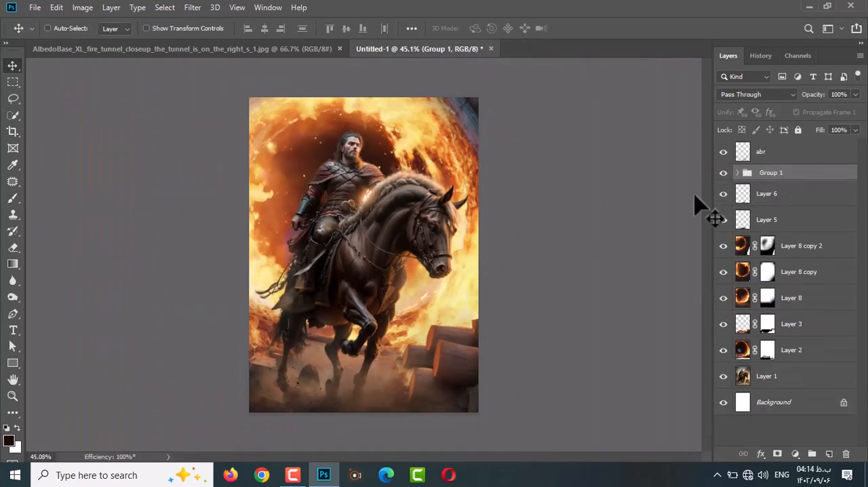
{"action": "left_click", "coordinate": [737, 173]}
{"action": "left_click", "coordinate": [780, 272]}
{"action": "left_click", "coordinate": [782, 296], "text": "shift"}
{"action": "left_click_drag", "start_coordinate": [782, 294], "coordinate": [774, 257]}
{"action": "left_click", "coordinate": [738, 173]}
Create an empty layer directly above Group 1.
{"action": "left_click", "coordinate": [800, 152]}
{"action": "left_click", "coordinate": [796, 173]}
{"action": "left_click", "coordinate": [829, 453]}
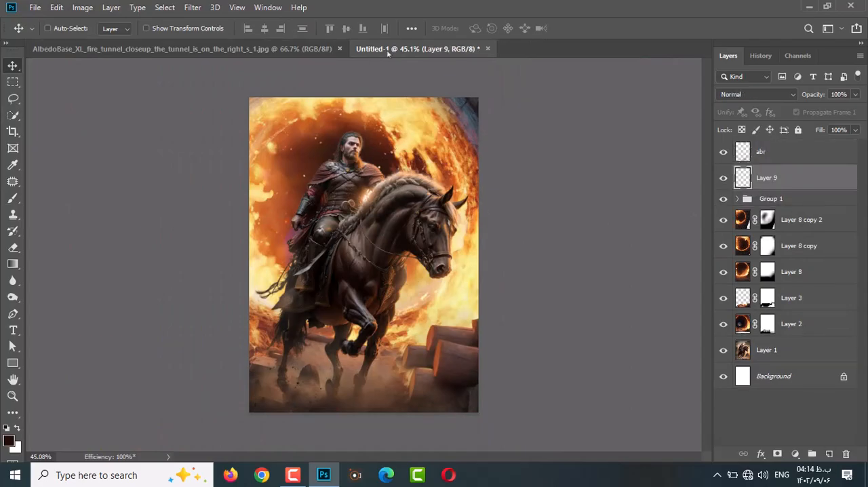
Close the fire tunnel image and open the AlbedoBase_XL_Warrior_prince_in_white_cloak_riding_a_black_hor_1.jpg image.
{"action": "left_click", "coordinate": [340, 49]}
{"action": "left_click", "coordinate": [34, 8]}
{"action": "left_click", "coordinate": [42, 32]}
{"action": "double_click", "coordinate": [485, 111]}
Select the warrior's white hood and flowing red cloak with the Quick Selection tool.
{"action": "key", "text": "w"}
{"action": "scroll", "coordinate": [409, 120], "scroll_direction": "up", "scroll_amount": 8}
{"action": "mouse_move", "coordinate": [370, 102]}
{"action": "left_mouse_down"}
{"action": "mouse_move", "coordinate": [440, 175]}
{"action": "mouse_move", "coordinate": [423, 240]}
{"action": "mouse_move", "coordinate": [477, 249]}
{"action": "left_mouse_up"}
{"action": "scroll", "coordinate": [478, 248], "scroll_direction": "down", "scroll_amount": 2}
{"action": "left_click_drag", "start_coordinate": [462, 200], "coordinate": [455, 294]}
{"action": "scroll", "coordinate": [397, 183], "scroll_direction": "up", "scroll_amount": 2}
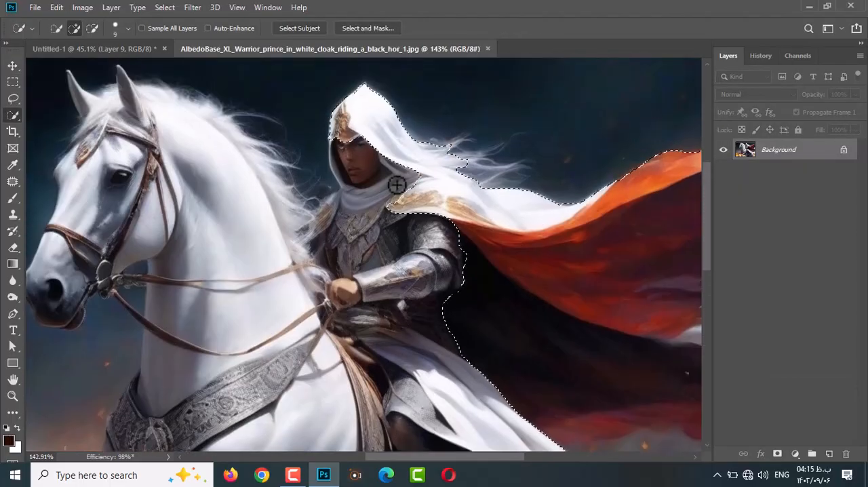
Refine the selection around the hood opening with a smaller brush, excluding the face and scarf, and include the remaining cloak.
{"action": "scroll", "coordinate": [330, 106], "scroll_direction": "up", "scroll_amount": 4}
{"action": "key", "text": "bracketleft"}
{"action": "key", "text": "bracketleft"}
{"action": "key", "text": "bracketleft"}
{"action": "key", "text": "bracketleft"}
{"action": "key", "text": "bracketleft"}
{"action": "key", "text": "bracketleft"}
{"action": "key", "text": "bracketleft"}
{"action": "left_click_drag", "start_coordinate": [333, 143], "coordinate": [327, 164]}
{"action": "left_click_drag", "start_coordinate": [407, 197], "coordinate": [335, 129]}
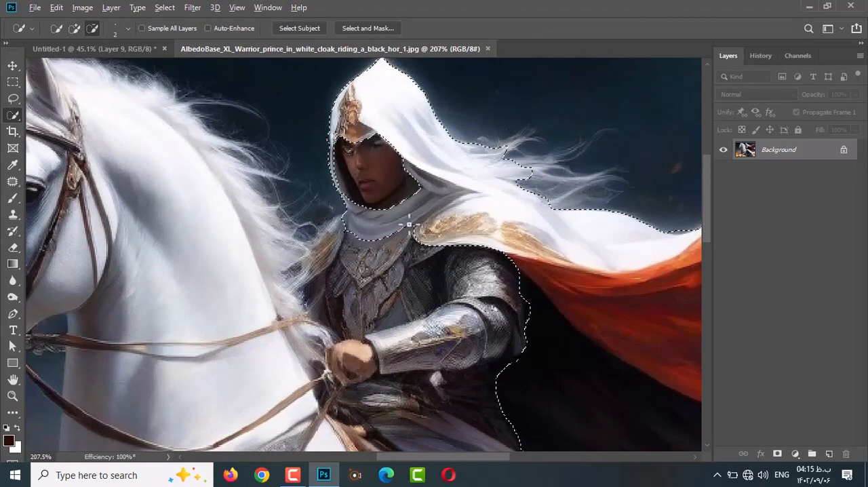
{"action": "scroll", "coordinate": [478, 198], "scroll_direction": "down", "scroll_amount": 1}
{"action": "left_click", "coordinate": [604, 238]}
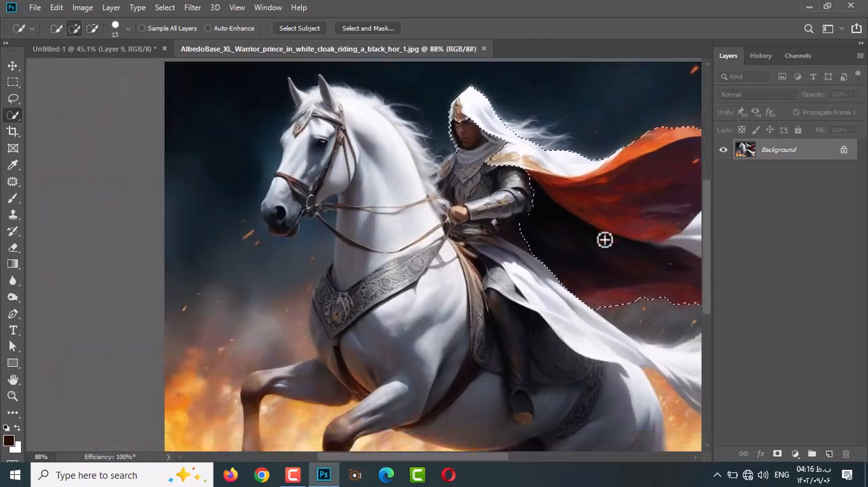
Open Select and Mask with a 48% red overlay and prepare the Quick Selection tool at the cloak's lower edge.
{"action": "key", "text": "ctrl+alt+r"}
{"action": "left_click", "coordinate": [719, 132]}
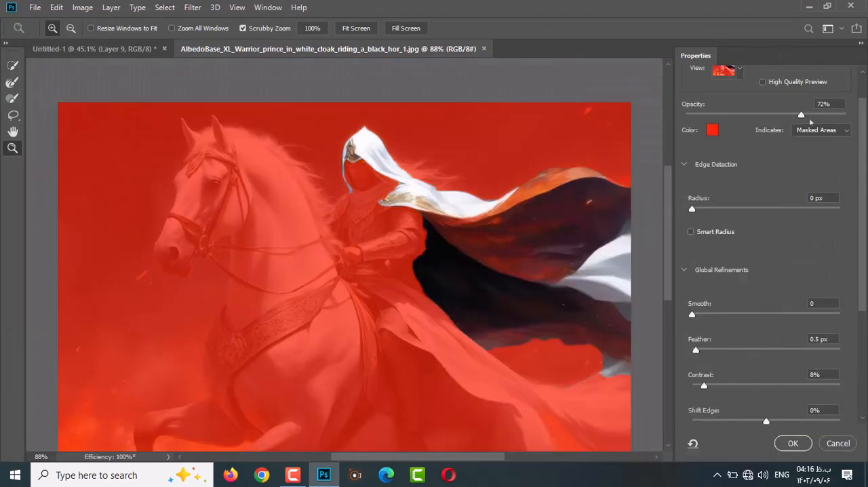
{"action": "left_click_drag", "start_coordinate": [802, 115], "coordinate": [763, 116]}
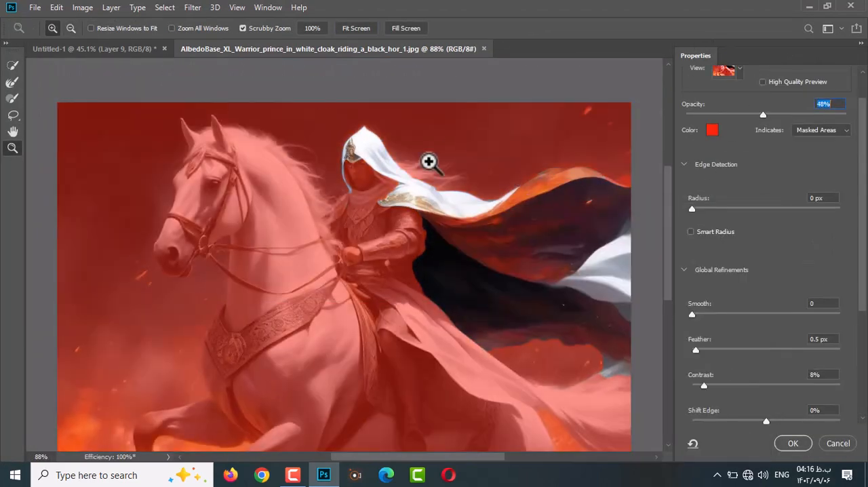
{"action": "left_click", "coordinate": [428, 162]}
{"action": "left_click", "coordinate": [428, 163]}
{"action": "left_click_drag", "start_coordinate": [443, 231], "coordinate": [132, 176]}
{"action": "left_click_drag", "start_coordinate": [232, 323], "coordinate": [213, 40]}
{"action": "left_click", "coordinate": [12, 66]}
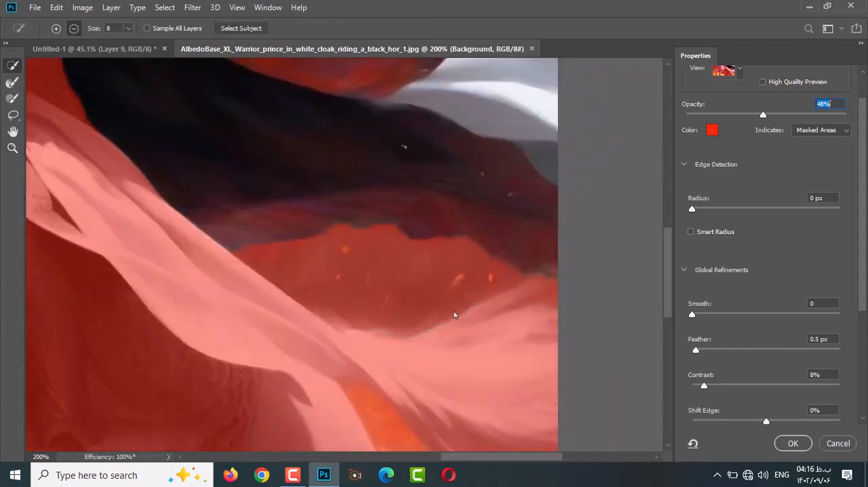
Brush the hood's dark inner edge beside the face into the selection.
{"action": "left_click", "coordinate": [12, 148]}
{"action": "left_click", "coordinate": [250, 217], "text": "alt"}
{"action": "left_click", "coordinate": [250, 217], "text": "alt"}
{"action": "left_click", "coordinate": [236, 106]}
{"action": "left_click", "coordinate": [236, 106]}
{"action": "left_click", "coordinate": [236, 107]}
{"action": "left_click", "coordinate": [13, 98]}
{"action": "mouse_move", "coordinate": [201, 167]}
{"action": "left_mouse_down"}
{"action": "mouse_move", "coordinate": [193, 166]}
{"action": "mouse_move", "coordinate": [214, 174]}
{"action": "mouse_move", "coordinate": [246, 240]}
{"action": "left_mouse_up"}
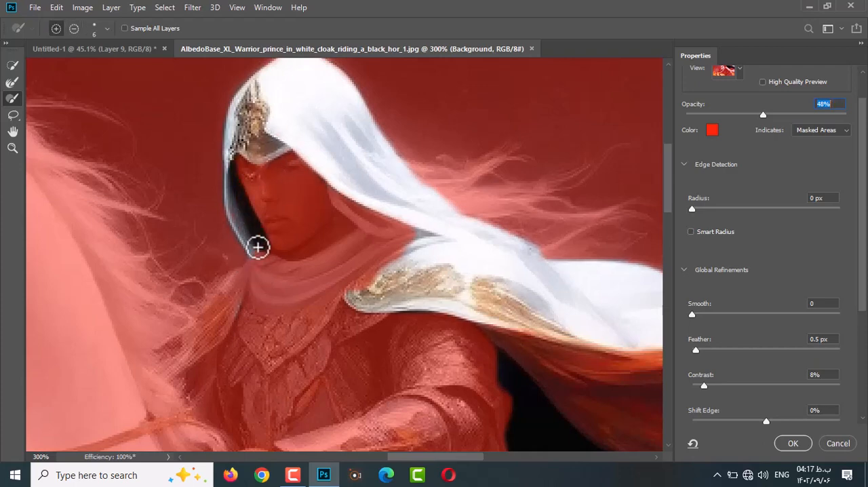
{"action": "left_click_drag", "start_coordinate": [277, 61], "coordinate": [278, 138]}
{"action": "scroll", "coordinate": [767, 372], "scroll_direction": "down", "scroll_amount": 3}
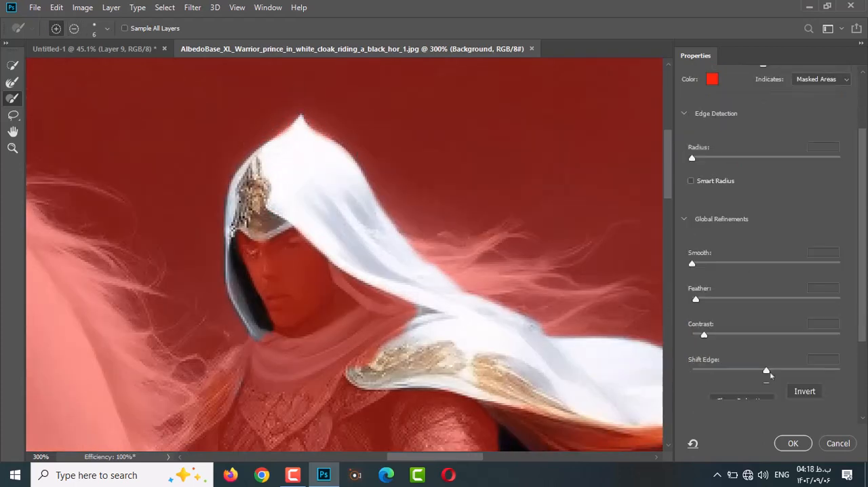
Clean up the cloak's edges with the brush and output the selection as a new layer with a layer mask.
{"action": "left_click_drag", "start_coordinate": [548, 325], "coordinate": [279, 273]}
{"action": "mouse_move", "coordinate": [467, 299]}
{"action": "left_mouse_down"}
{"action": "mouse_move", "coordinate": [401, 312]}
{"action": "mouse_move", "coordinate": [200, 320]}
{"action": "left_mouse_up"}
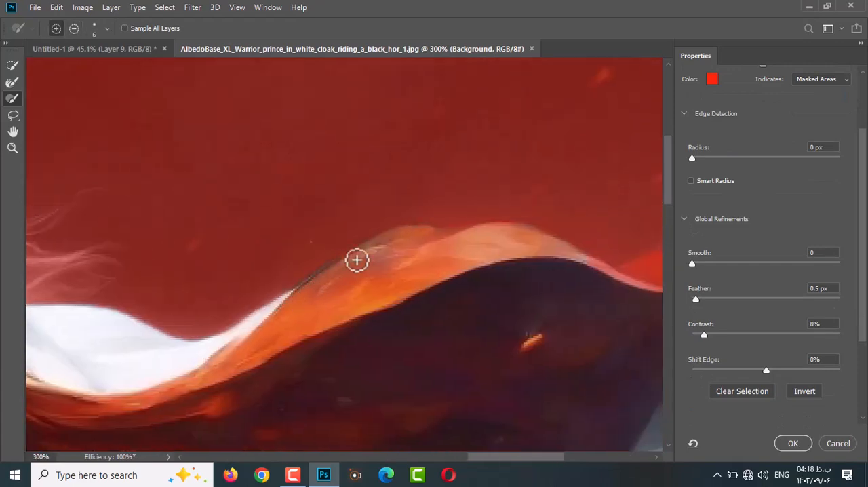
{"action": "scroll", "coordinate": [479, 228], "scroll_direction": "down", "scroll_amount": 1, "text": "alt"}
{"action": "scroll", "coordinate": [469, 327], "scroll_direction": "down", "scroll_amount": 1, "text": "alt"}
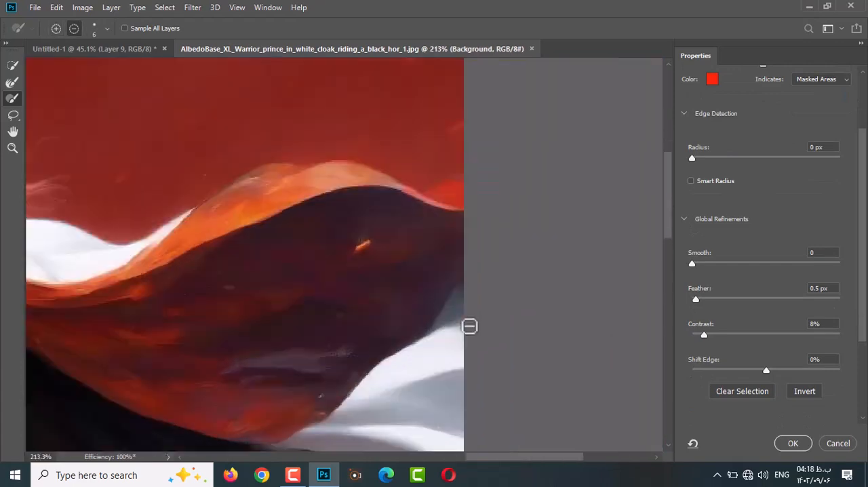
{"action": "scroll", "coordinate": [421, 343], "scroll_direction": "down", "scroll_amount": 6, "text": "alt"}
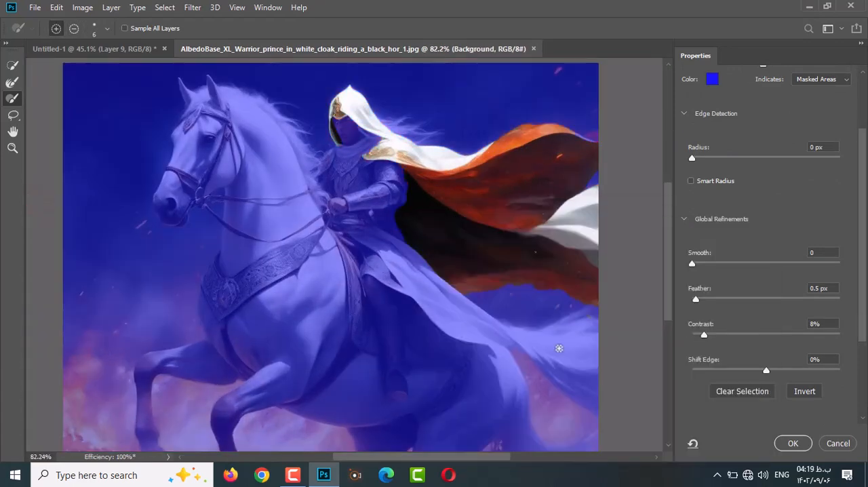
{"action": "scroll", "coordinate": [721, 337], "scroll_direction": "down", "scroll_amount": 5}
{"action": "left_click", "coordinate": [793, 443]}
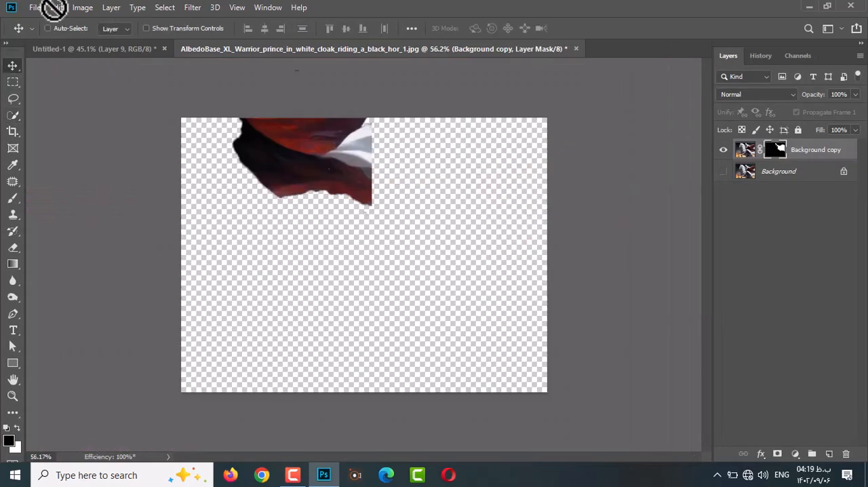
Bring the cut-out cloak into the Untitled-1 poster and flip it horizontally.
{"action": "left_click_drag", "start_coordinate": [45, 28], "coordinate": [426, 186]}
{"action": "key", "text": "ctrl+t"}
{"action": "right_click", "coordinate": [427, 178]}
{"action": "left_click", "coordinate": [468, 371]}
Scale the cloak to about 107.7%, place the hood over the rider's head, and rotate it about -7.7°.
{"action": "left_click_drag", "start_coordinate": [497, 98], "coordinate": [520, 81]}
{"action": "left_click_drag", "start_coordinate": [419, 129], "coordinate": [423, 154]}
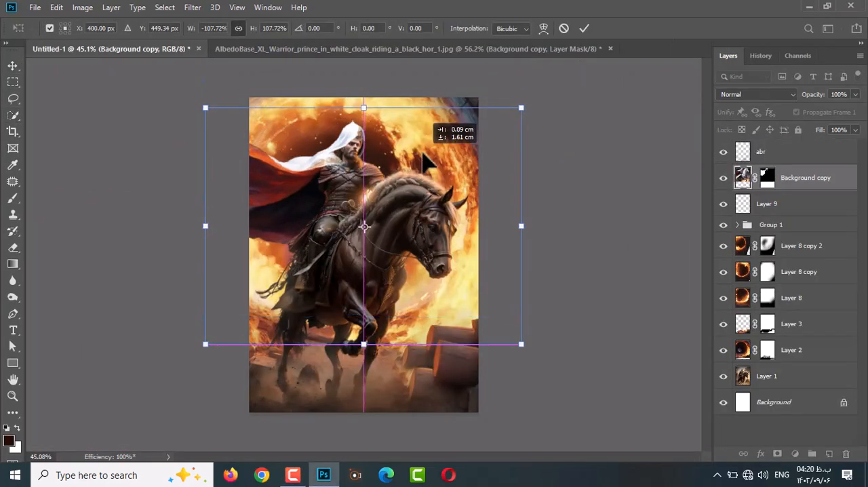
{"action": "left_click_drag", "start_coordinate": [529, 100], "coordinate": [510, 80]}
{"action": "scroll", "coordinate": [362, 193], "scroll_direction": "up", "scroll_amount": 7, "text": "alt"}
{"action": "left_click_drag", "start_coordinate": [299, 144], "coordinate": [292, 139]}
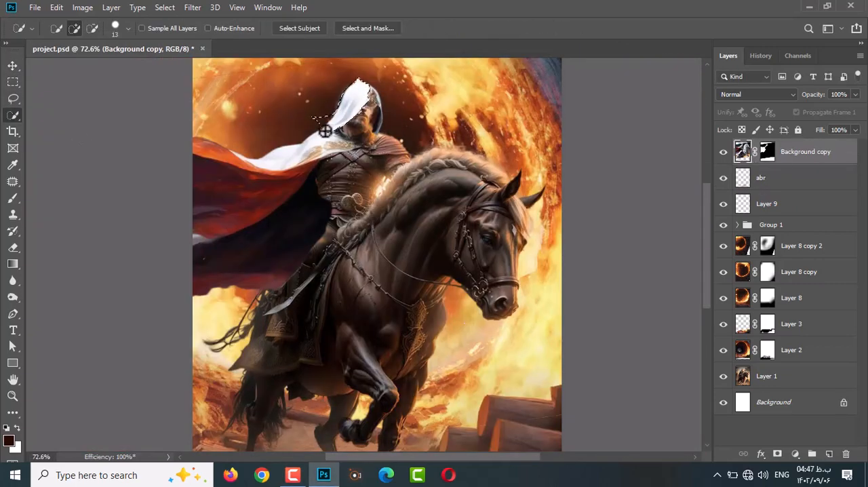
{"action": "scroll", "coordinate": [325, 131], "scroll_direction": "up", "scroll_amount": 5, "text": "alt"}
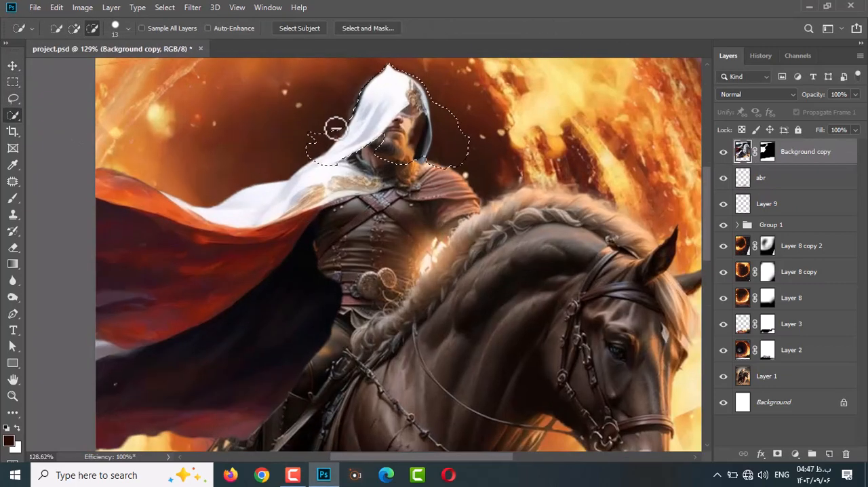
Select the hood area with a Pen tool path and rotate the selection outline about -4°.
{"action": "scroll", "coordinate": [353, 170], "scroll_direction": "up", "scroll_amount": 4, "text": "alt"}
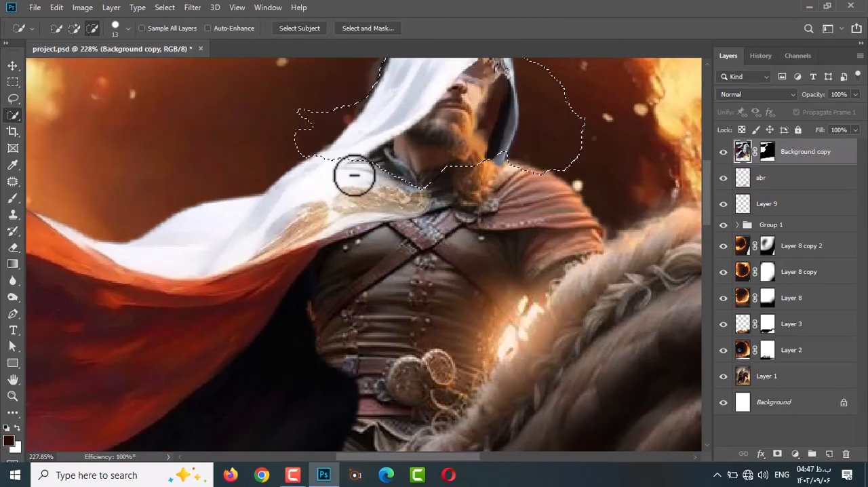
{"action": "key", "text": "p"}
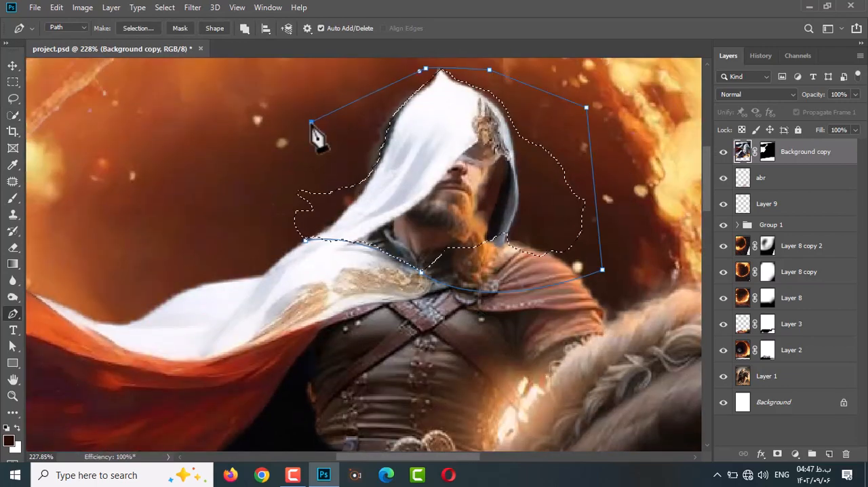
{"action": "left_click_drag", "start_coordinate": [311, 124], "coordinate": [278, 237]}
{"action": "key", "text": "ctrl+Return"}
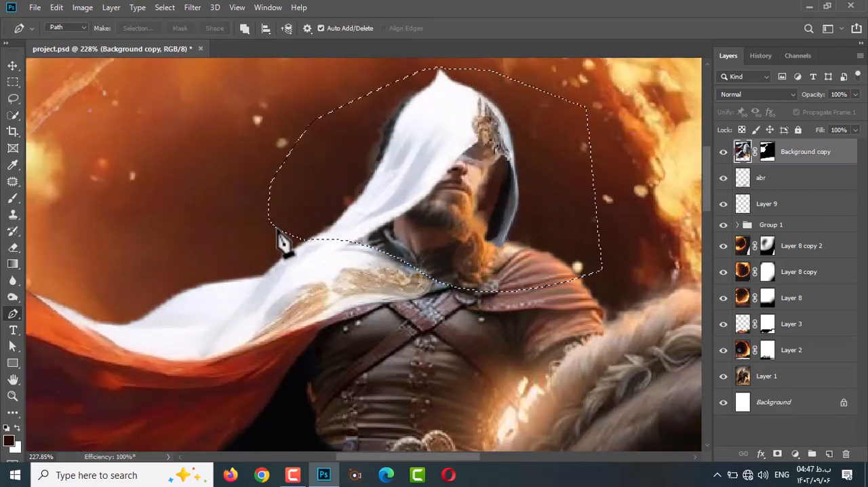
{"action": "right_click", "coordinate": [346, 210]}
{"action": "left_click", "coordinate": [379, 341]}
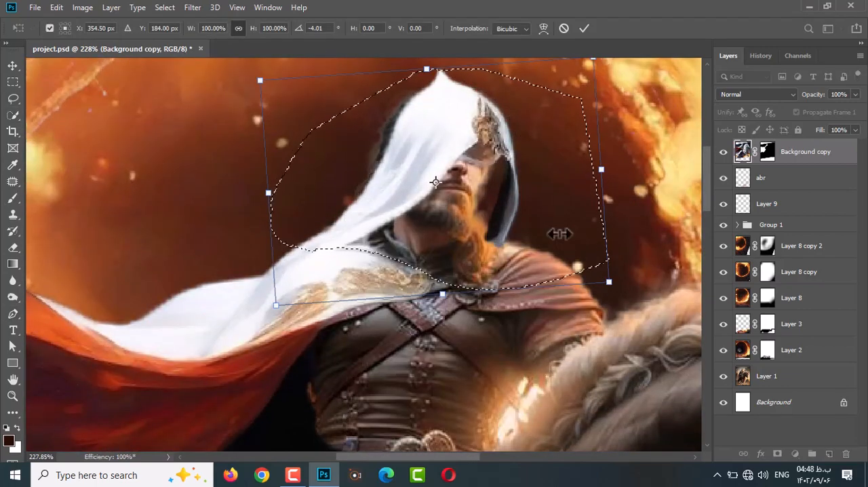
{"action": "key", "text": "Return"}
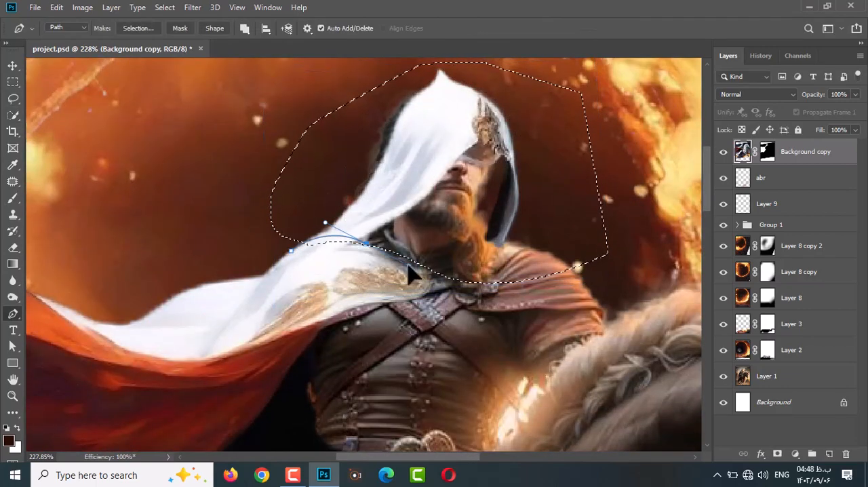
Apply the cloak layer's mask and cut the selected hood onto its own hidden layer.
{"action": "key", "text": "l"}
{"action": "right_click", "coordinate": [337, 170]}
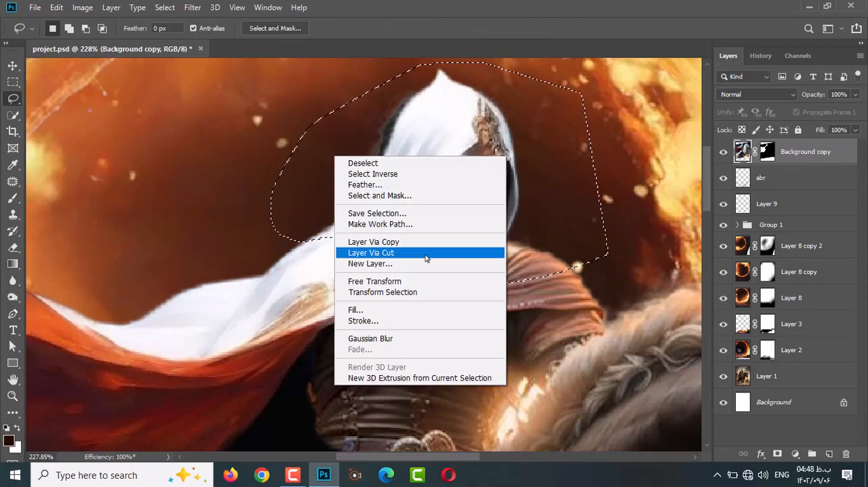
{"action": "right_click", "coordinate": [766, 154]}
{"action": "left_click", "coordinate": [773, 194]}
{"action": "right_click", "coordinate": [526, 168]}
{"action": "left_click", "coordinate": [562, 263]}
{"action": "left_click", "coordinate": [724, 153]}
Shift the Background copy cloak on the rider's shoulder and retouch its upper edge with the Clone Stamp.
{"action": "left_click", "coordinate": [787, 178]}
{"action": "key", "text": "v"}
{"action": "left_click_drag", "start_coordinate": [352, 274], "coordinate": [341, 267]}
{"action": "key", "text": "s"}
{"action": "scroll", "coordinate": [374, 258], "scroll_direction": "up", "scroll_amount": 2}
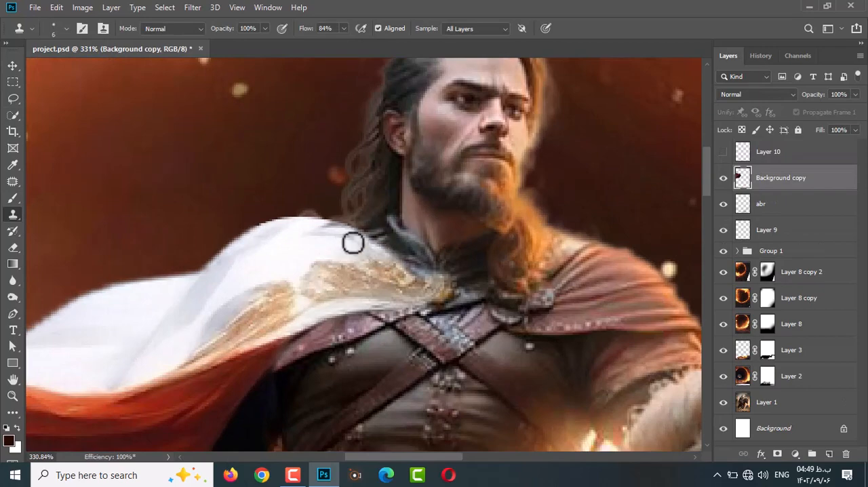
{"action": "scroll", "coordinate": [356, 251], "scroll_direction": "down", "scroll_amount": 3}
{"action": "key", "text": "v"}
{"action": "mouse_move", "coordinate": [308, 256]}
{"action": "left_mouse_down"}
{"action": "mouse_move", "coordinate": [294, 273]}
{"action": "mouse_move", "coordinate": [382, 295]}
{"action": "mouse_move", "coordinate": [403, 242]}
{"action": "left_mouse_up"}
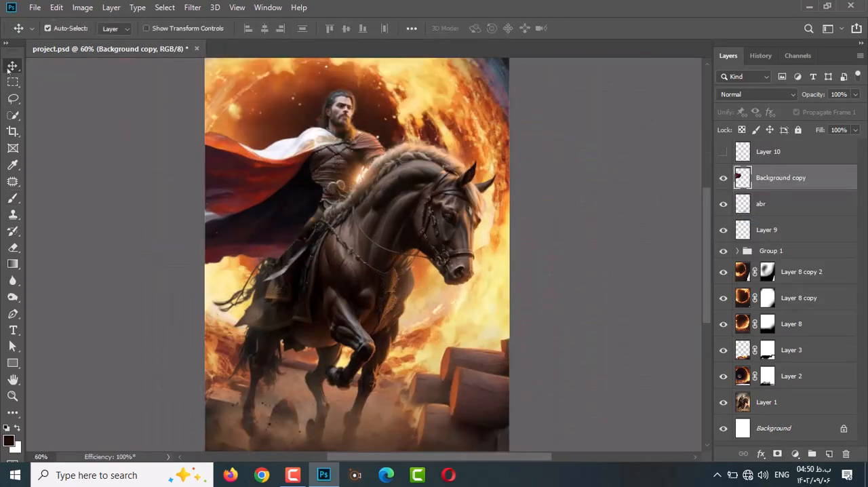
Distort the cloak with Free Transform so it follows the rider's shoulder and back.
{"action": "key", "text": "ctrl+t"}
{"action": "scroll", "coordinate": [329, 156], "scroll_direction": "up", "scroll_amount": 6}
{"action": "scroll", "coordinate": [382, 264], "scroll_direction": "down", "scroll_amount": 5}
{"action": "scroll", "coordinate": [577, 398], "scroll_direction": "down", "scroll_amount": 3}
{"action": "left_click_drag", "start_coordinate": [552, 368], "coordinate": [524, 364]}
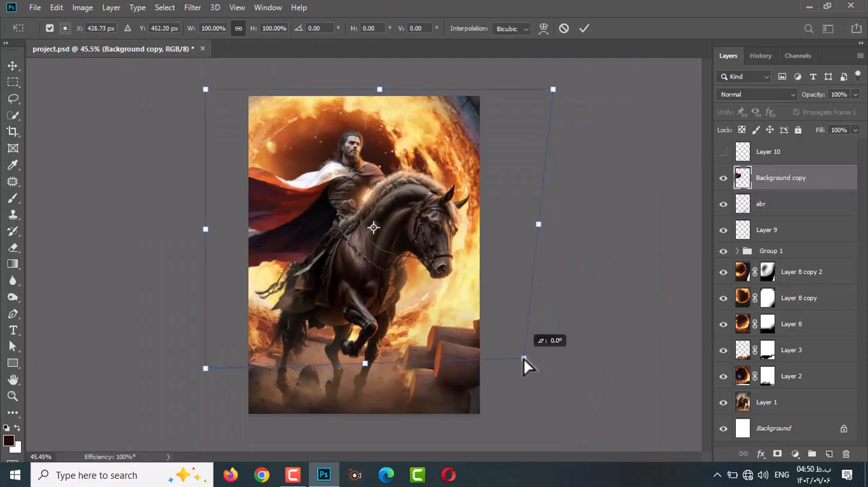
{"action": "scroll", "coordinate": [359, 202], "scroll_direction": "up", "scroll_amount": 5}
{"action": "left_click_drag", "start_coordinate": [313, 168], "coordinate": [290, 136]}
{"action": "scroll", "coordinate": [289, 135], "scroll_direction": "down", "scroll_amount": 5}
{"action": "scroll", "coordinate": [421, 354], "scroll_direction": "up", "scroll_amount": 4}
{"action": "scroll", "coordinate": [422, 354], "scroll_direction": "down", "scroll_amount": 5}
{"action": "left_click_drag", "start_coordinate": [478, 81], "coordinate": [484, 82]}
{"action": "scroll", "coordinate": [426, 186], "scroll_direction": "up", "scroll_amount": 5}
{"action": "left_click_drag", "start_coordinate": [391, 223], "coordinate": [361, 213]}
{"action": "key", "text": "Return"}
Reshape the cloak's collar around the rider's neck in Liquify with a size 18 brush.
{"action": "key", "text": "shift+ctrl+x"}
{"action": "scroll", "coordinate": [400, 263], "scroll_direction": "up", "scroll_amount": 1}
{"action": "key", "text": "bracketleft"}
{"action": "key", "text": "bracketleft"}
{"action": "key", "text": "bracketleft"}
{"action": "key", "text": "bracketleft"}
{"action": "key", "text": "bracketleft"}
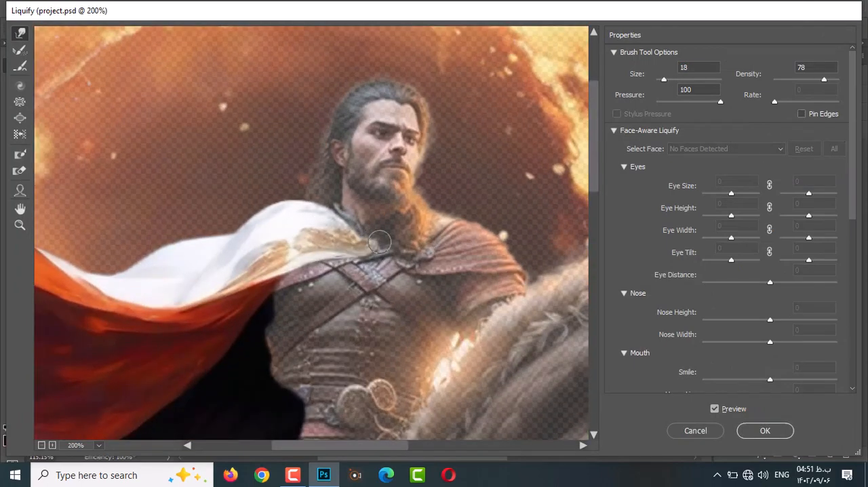
{"action": "scroll", "coordinate": [685, 306], "scroll_direction": "down", "scroll_amount": 10}
{"action": "left_click", "coordinate": [615, 290]}
{"action": "left_click", "coordinate": [616, 291]}
{"action": "key", "text": "Return"}
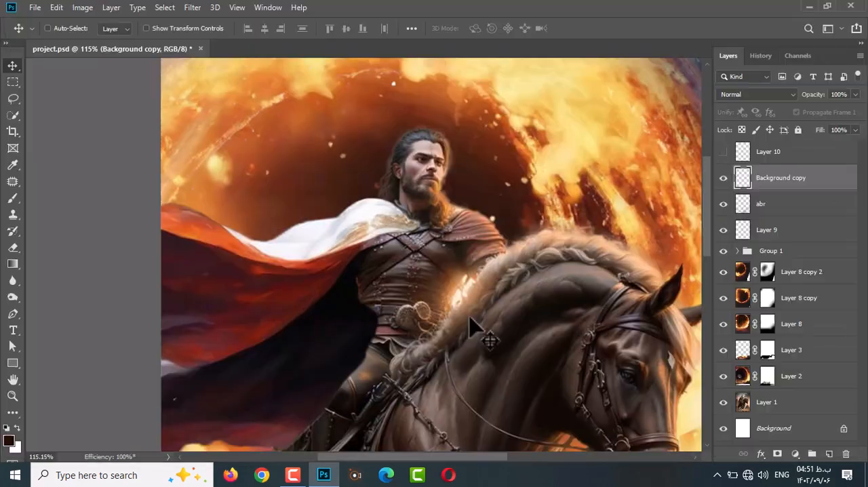
Add a mask to the Background copy cloak and paint it off the rider's collar at 50% layer opacity, restoring 100% to refine the edge.
{"action": "scroll", "coordinate": [377, 220], "scroll_direction": "up", "scroll_amount": 9}
{"action": "left_click", "coordinate": [777, 453]}
{"action": "key", "text": "b"}
{"action": "left_click_drag", "start_coordinate": [816, 94], "coordinate": [794, 100]}
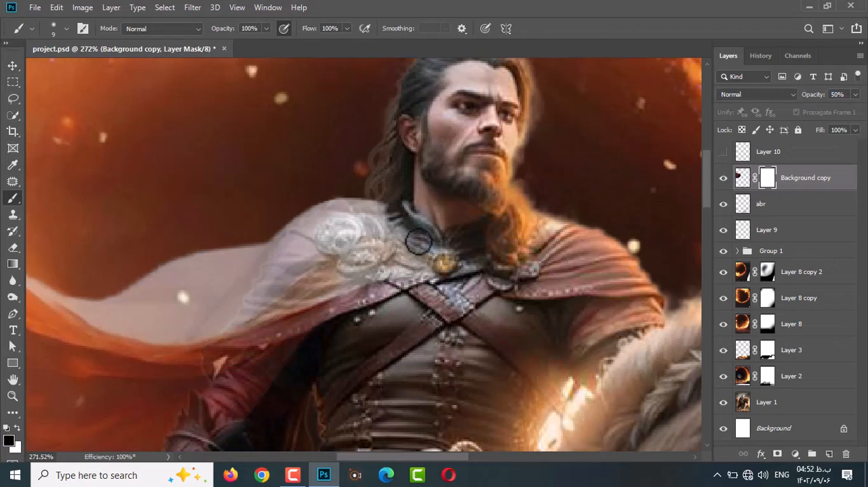
{"action": "left_click_drag", "start_coordinate": [419, 242], "coordinate": [402, 220]}
{"action": "left_click_drag", "start_coordinate": [812, 95], "coordinate": [849, 96]}
{"action": "scroll", "coordinate": [436, 202], "scroll_direction": "down", "scroll_amount": 3}
{"action": "scroll", "coordinate": [408, 218], "scroll_direction": "up", "scroll_amount": 3}
{"action": "key", "text": "x"}
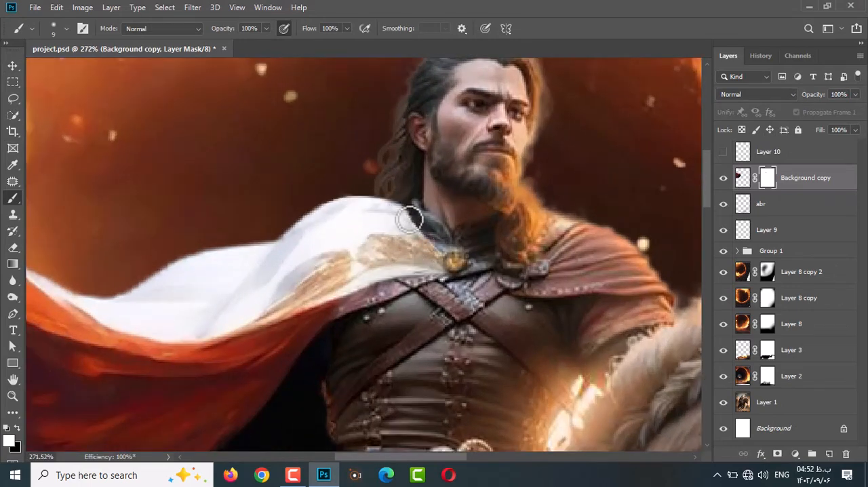
{"action": "left_click_drag", "start_coordinate": [409, 219], "coordinate": [417, 232]}
Nudge the Background copy cloak slightly right and down on the rider's shoulder.
{"action": "left_click", "coordinate": [12, 280]}
{"action": "left_click", "coordinate": [66, 305]}
{"action": "left_click", "coordinate": [12, 66]}
{"action": "key", "text": "Right"}
{"action": "key", "text": "Right"}
{"action": "key", "text": "Right"}
{"action": "key", "text": "Right"}
{"action": "key", "text": "Down"}
{"action": "key", "text": "Down"}
{"action": "key", "text": "Down"}
{"action": "key", "text": "Down"}
{"action": "key", "text": "Down"}
{"action": "key", "text": "Down"}
{"action": "key", "text": "Down"}
{"action": "key", "text": "Down"}
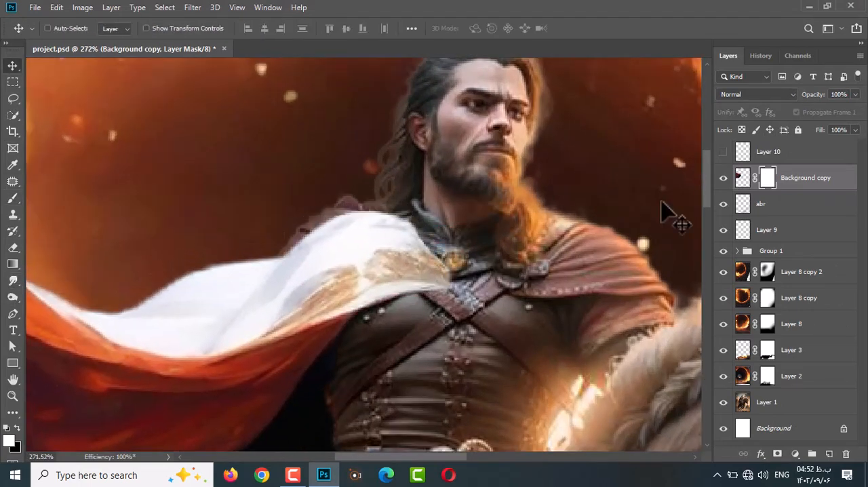
{"action": "scroll", "coordinate": [437, 264], "scroll_direction": "down", "scroll_amount": 3}
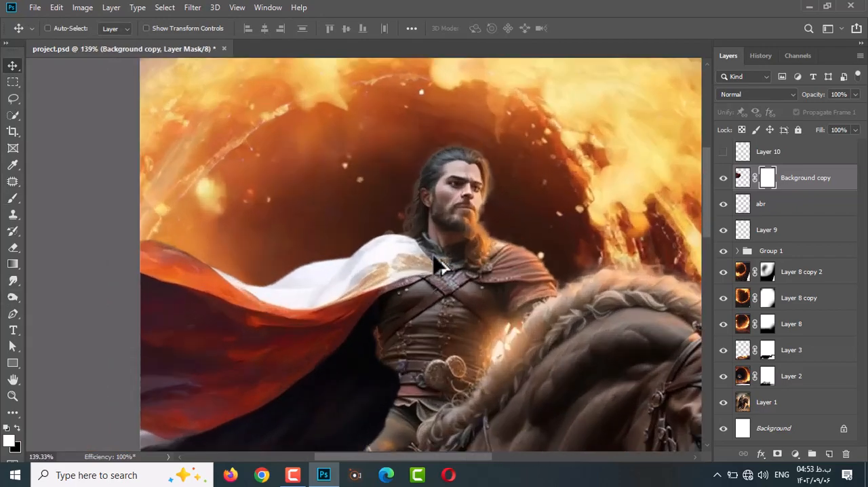
Mask the cloak's front edge away from the rider's studded shoulder strap with a size 9 brush.
{"action": "key", "text": "b"}
{"action": "key", "text": "x"}
{"action": "scroll", "coordinate": [451, 269], "scroll_direction": "up", "scroll_amount": 3}
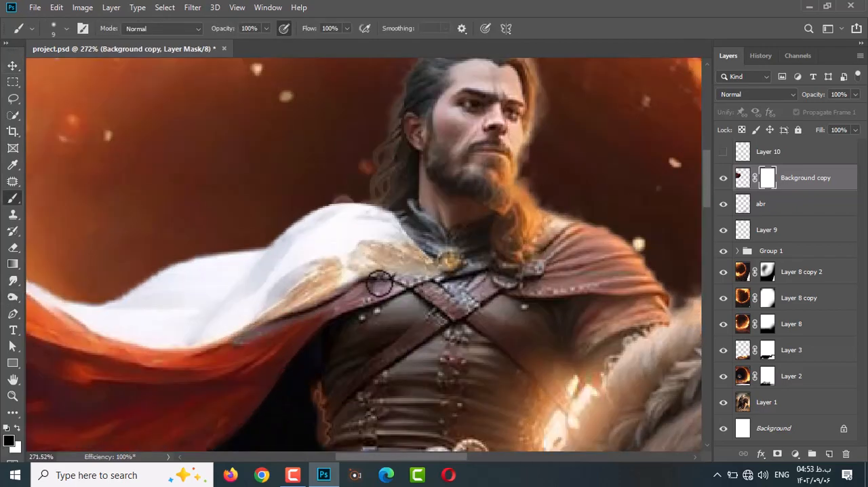
{"action": "scroll", "coordinate": [379, 284], "scroll_direction": "down", "scroll_amount": 1}
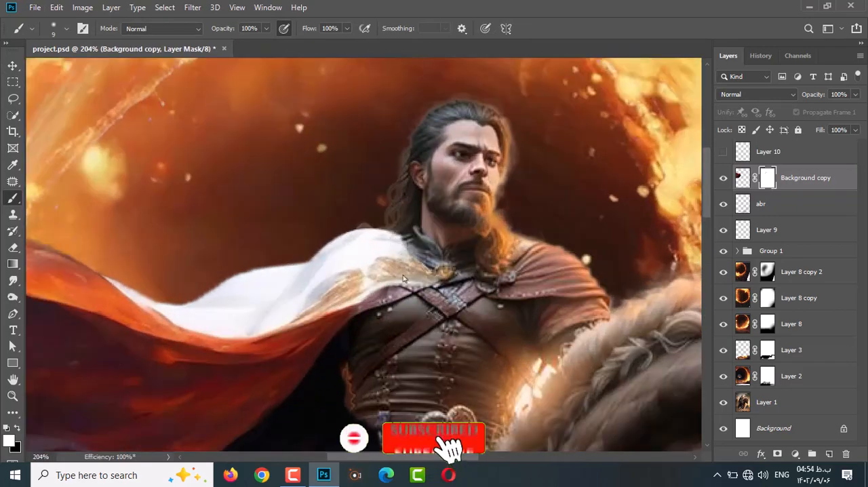
Refine the cloak's mask where the white fabric meets the rider's collar and shoulder, alternating black and white paint.
{"action": "key", "text": "ctrl+2"}
{"action": "left_click", "coordinate": [13, 198]}
{"action": "left_click", "coordinate": [767, 177]}
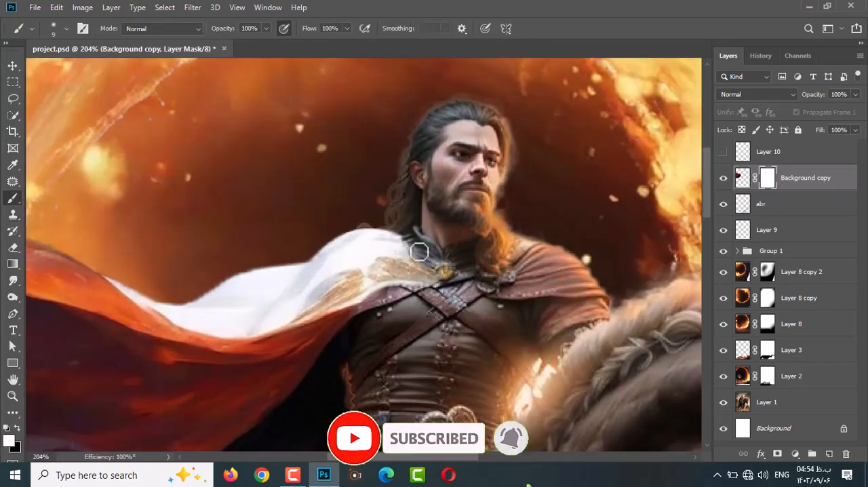
{"action": "left_click_drag", "start_coordinate": [404, 231], "coordinate": [357, 229]}
{"action": "scroll", "coordinate": [421, 242], "scroll_direction": "up", "scroll_amount": 1}
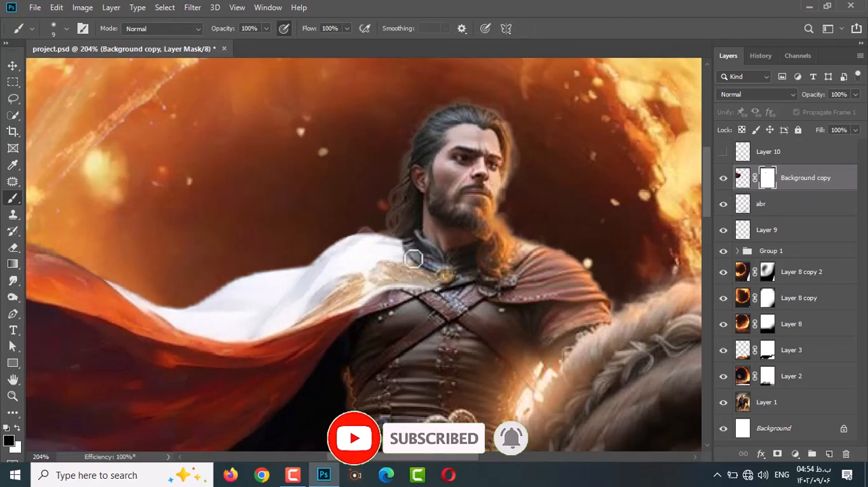
{"action": "key", "text": "x"}
{"action": "scroll", "coordinate": [366, 230], "scroll_direction": "down", "scroll_amount": 1}
{"action": "left_click", "coordinate": [13, 214]}
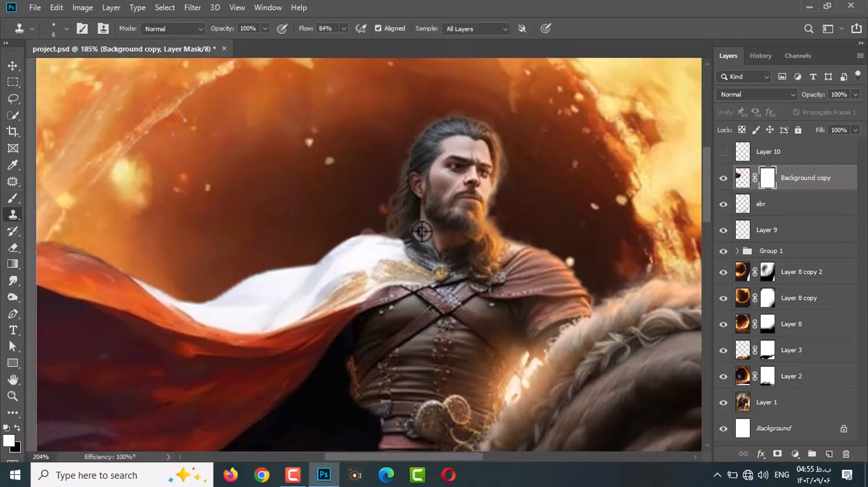
{"action": "scroll", "coordinate": [415, 221], "scroll_direction": "up", "scroll_amount": 3}
{"action": "left_click", "coordinate": [13, 198]}
{"action": "scroll", "coordinate": [414, 258], "scroll_direction": "down", "scroll_amount": 3}
{"action": "scroll", "coordinate": [408, 276], "scroll_direction": "up", "scroll_amount": 3}
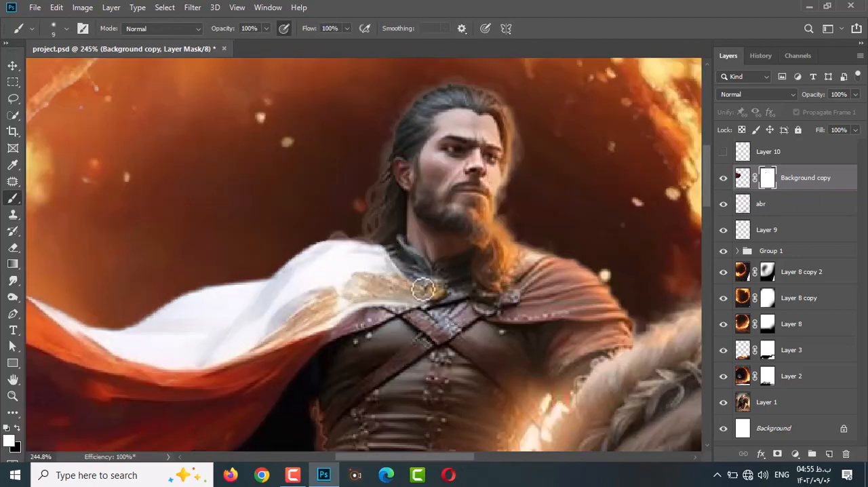
Touch up the Background copy mask around the rider's collar and brooch with the size 9 brush.
{"action": "key", "text": "s"}
{"action": "key", "text": "ctrl+2"}
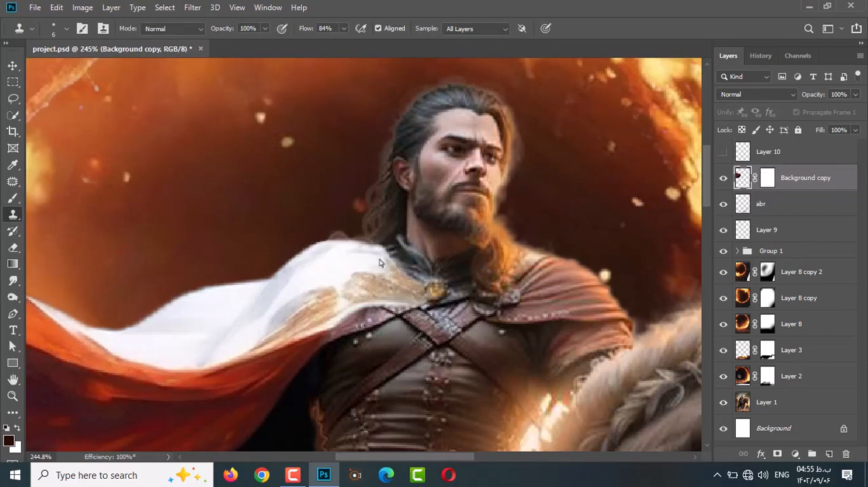
{"action": "left_click", "coordinate": [13, 198]}
{"action": "left_click", "coordinate": [768, 179]}
{"action": "key", "text": "x"}
{"action": "scroll", "coordinate": [394, 252], "scroll_direction": "down", "scroll_amount": 4}
{"action": "scroll", "coordinate": [415, 266], "scroll_direction": "up", "scroll_amount": 2}
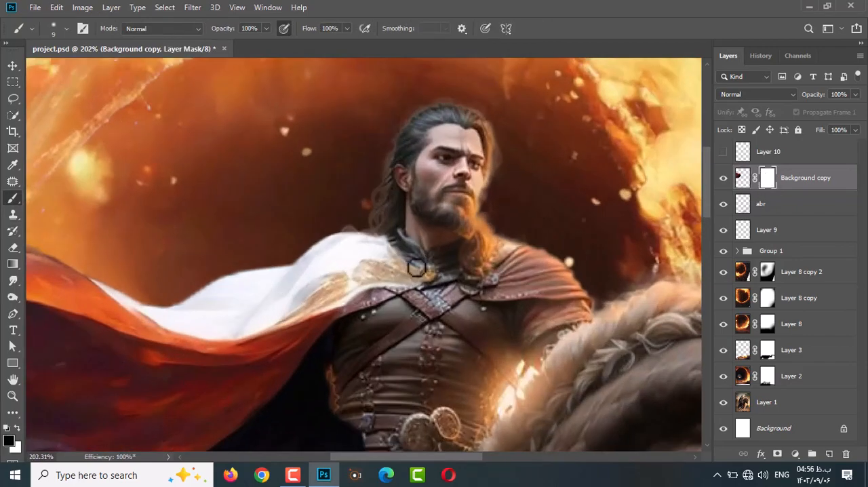
Add a new empty layer between the abr layer and the Background copy cloak.
{"action": "left_click", "coordinate": [779, 204]}
{"action": "left_click", "coordinate": [829, 454]}
{"action": "scroll", "coordinate": [410, 265], "scroll_direction": "down", "scroll_amount": 2}
{"action": "scroll", "coordinate": [435, 278], "scroll_direction": "up", "scroll_amount": 2}
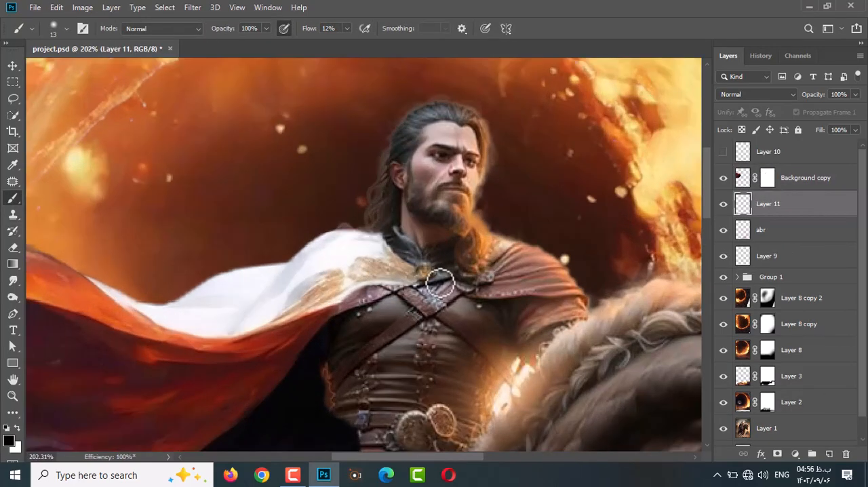
Retouch the cloak's mask at the base of the rider's neck with a size 13 brush.
{"action": "left_click", "coordinate": [742, 178]}
{"action": "key", "text": "s"}
{"action": "scroll", "coordinate": [393, 257], "scroll_direction": "down", "scroll_amount": 3}
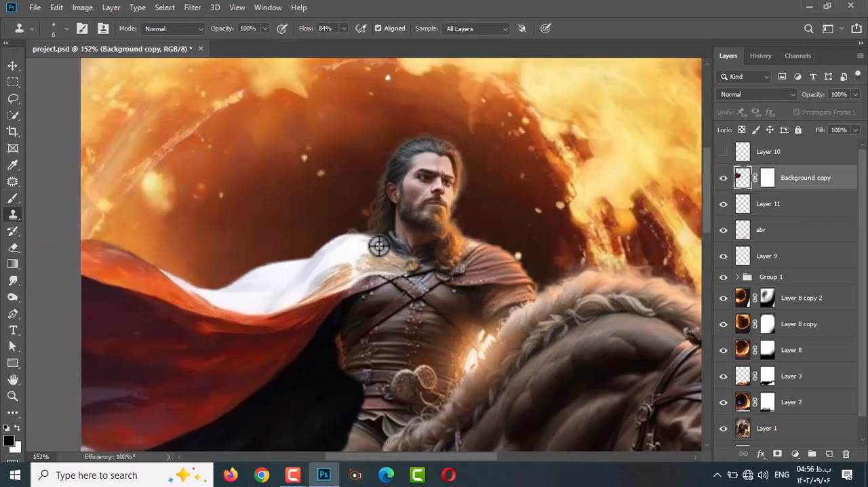
{"action": "scroll", "coordinate": [380, 246], "scroll_direction": "up", "scroll_amount": 2}
{"action": "key", "text": "ctrl+backslash"}
{"action": "right_click", "coordinate": [384, 238], "text": "alt"}
{"action": "key", "text": "b"}
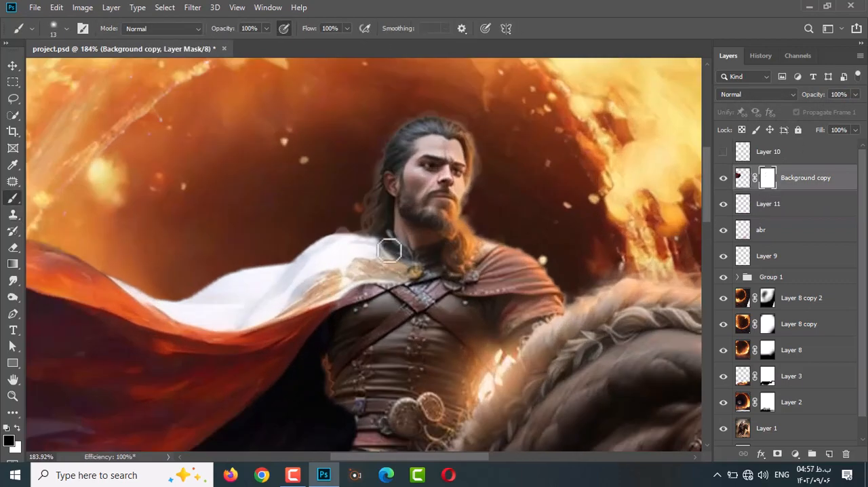
{"action": "scroll", "coordinate": [374, 240], "scroll_direction": "down", "scroll_amount": 6}
{"action": "scroll", "coordinate": [380, 257], "scroll_direction": "up", "scroll_amount": 5}
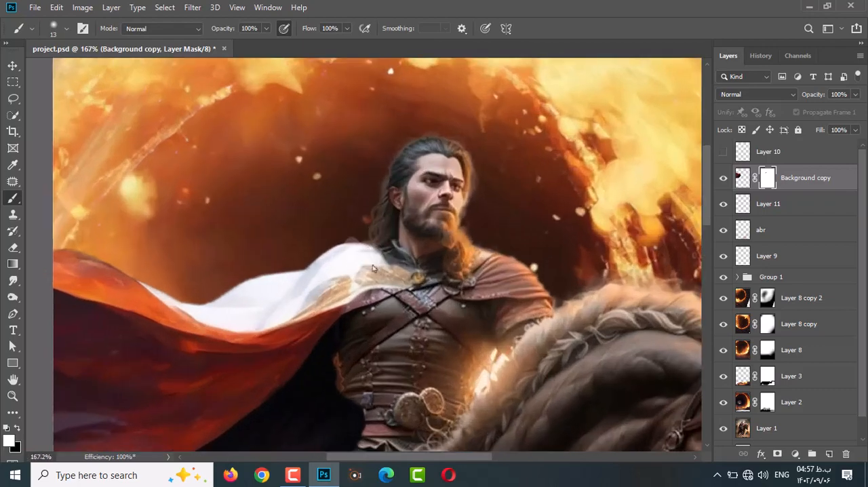
{"action": "scroll", "coordinate": [401, 270], "scroll_direction": "down", "scroll_amount": 3}
{"action": "key", "text": "r"}
{"action": "key", "text": "ctrl+2"}
{"action": "scroll", "coordinate": [420, 240], "scroll_direction": "up", "scroll_amount": 1}
{"action": "key", "text": "v"}
{"action": "scroll", "coordinate": [368, 291], "scroll_direction": "down", "scroll_amount": 3}
{"action": "scroll", "coordinate": [500, 274], "scroll_direction": "up", "scroll_amount": 1}
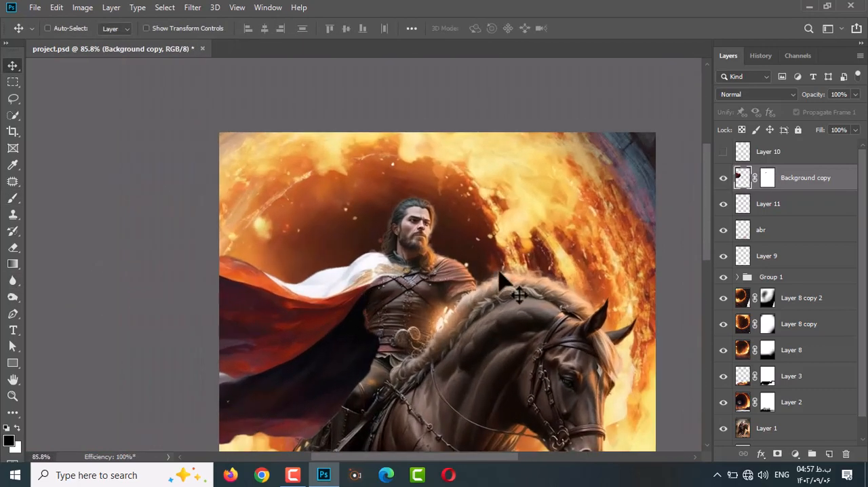
Expand Group 1 and load the Background copy 2 horseman mask as a selection.
{"action": "left_click", "coordinate": [737, 276]}
{"action": "scroll", "coordinate": [781, 299], "scroll_direction": "down", "scroll_amount": 1}
{"action": "left_click", "coordinate": [807, 329]}
{"action": "left_click", "coordinate": [779, 329], "text": "ctrl"}
{"action": "scroll", "coordinate": [357, 360], "scroll_direction": "up", "scroll_amount": 5}
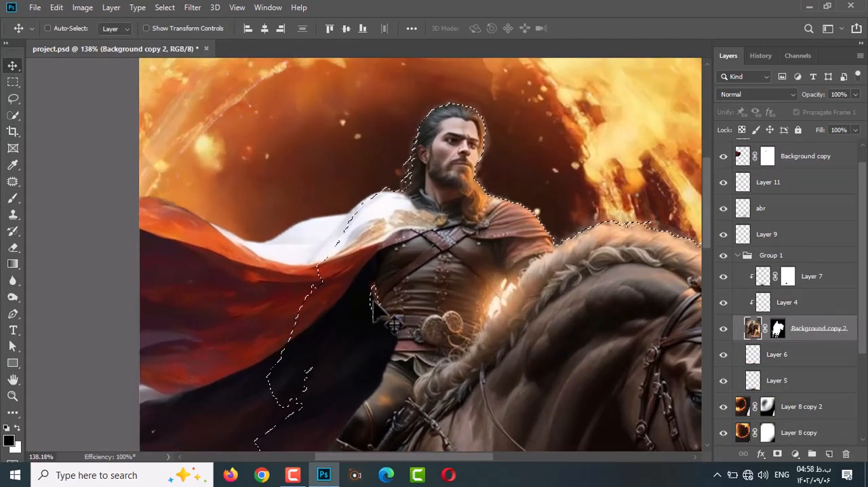
Paint black on the Background copy mask inside the selection with a size 41 brush to uncover the rider's arm and leg.
{"action": "scroll", "coordinate": [378, 305], "scroll_direction": "down", "scroll_amount": 6}
{"action": "scroll", "coordinate": [800, 204], "scroll_direction": "up", "scroll_amount": 1}
{"action": "left_click", "coordinate": [767, 178]}
{"action": "key", "text": "b"}
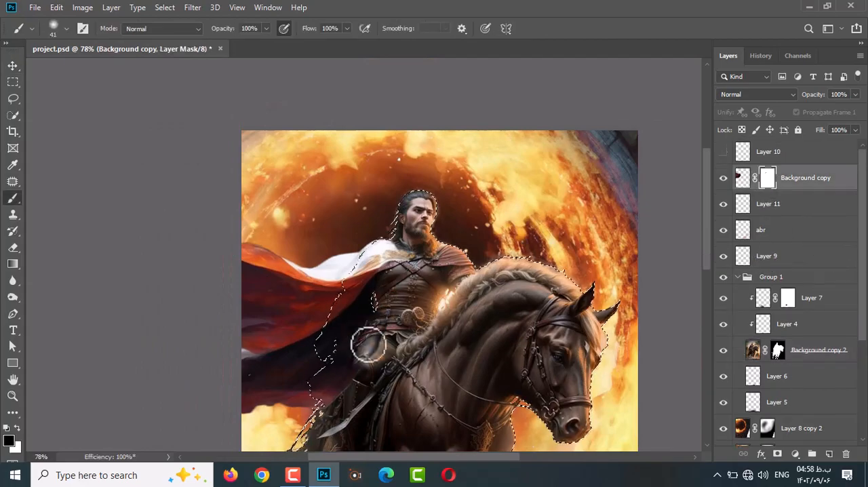
{"action": "left_click_drag", "start_coordinate": [361, 318], "coordinate": [331, 354]}
{"action": "scroll", "coordinate": [372, 313], "scroll_direction": "up", "scroll_amount": 10}
{"action": "scroll", "coordinate": [333, 255], "scroll_direction": "down", "scroll_amount": 12}
{"action": "scroll", "coordinate": [323, 271], "scroll_direction": "up", "scroll_amount": 6}
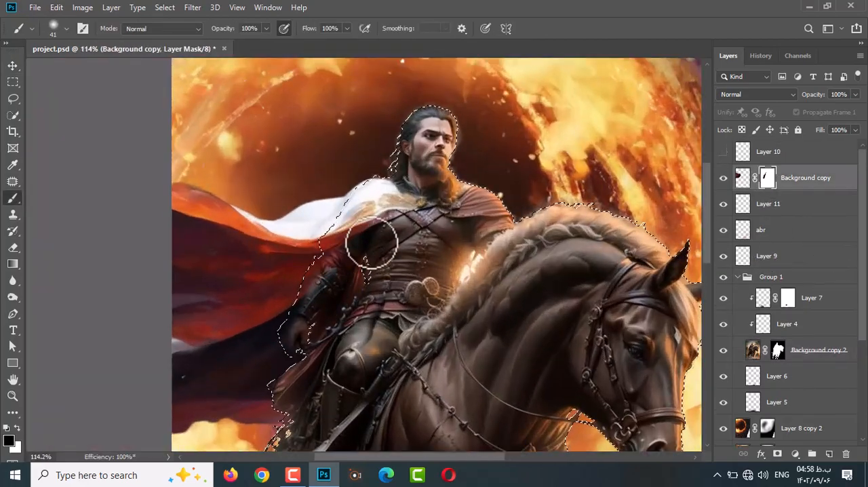
Adjust the brush and finish masking the cloak off the rider's side within the selection, then deselect.
{"action": "scroll", "coordinate": [371, 240], "scroll_direction": "down", "scroll_amount": 4}
{"action": "scroll", "coordinate": [390, 251], "scroll_direction": "up", "scroll_amount": 5}
{"action": "right_click", "coordinate": [317, 254]}
{"action": "left_click_drag", "start_coordinate": [380, 119], "coordinate": [434, 120]}
{"action": "left_click_drag", "start_coordinate": [289, 188], "coordinate": [248, 298]}
{"action": "scroll", "coordinate": [304, 204], "scroll_direction": "down", "scroll_amount": 3}
{"action": "scroll", "coordinate": [304, 203], "scroll_direction": "up", "scroll_amount": 4}
{"action": "scroll", "coordinate": [299, 186], "scroll_direction": "down", "scroll_amount": 12}
{"action": "key", "text": "ctrl+d"}
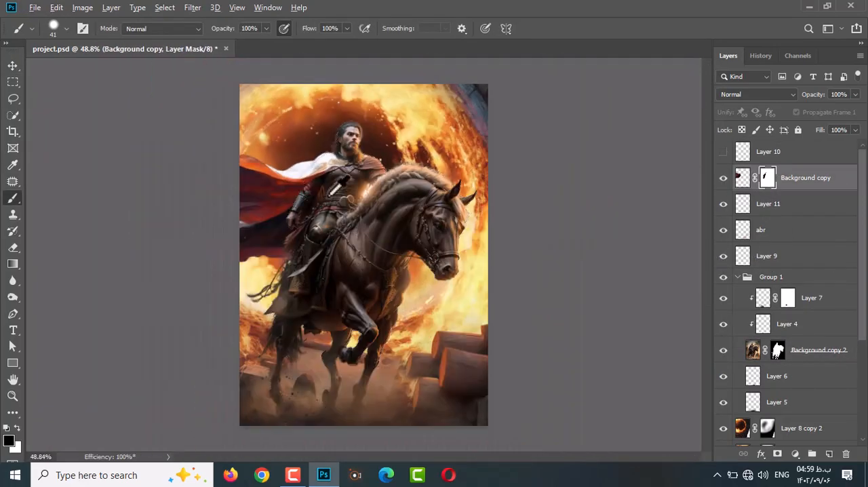
Refine the cloak's mask around the arm and hand with a size 12 brush, using 71% layer opacity temporarily before restoring 100%.
{"action": "scroll", "coordinate": [299, 187], "scroll_direction": "up", "scroll_amount": 11}
{"action": "key", "text": "x"}
{"action": "scroll", "coordinate": [282, 193], "scroll_direction": "up", "scroll_amount": 4}
{"action": "key", "text": "x"}
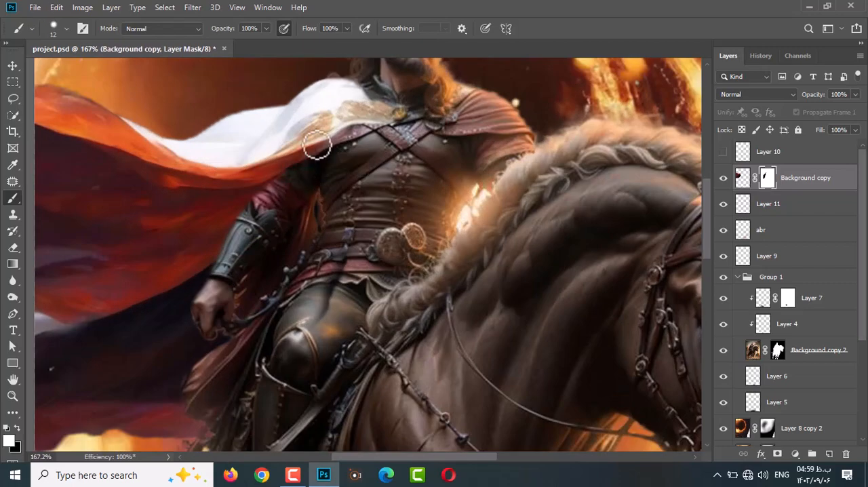
{"action": "left_click_drag", "start_coordinate": [813, 95], "coordinate": [793, 95]}
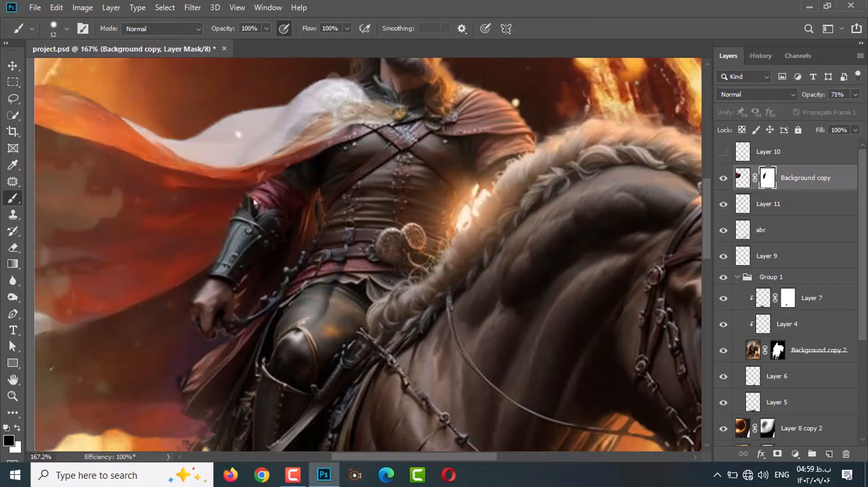
{"action": "scroll", "coordinate": [255, 202], "scroll_direction": "down", "scroll_amount": 1}
{"action": "scroll", "coordinate": [295, 251], "scroll_direction": "down", "scroll_amount": 3}
{"action": "left_click_drag", "start_coordinate": [812, 95], "coordinate": [837, 95]}
{"action": "scroll", "coordinate": [260, 283], "scroll_direction": "up", "scroll_amount": 3}
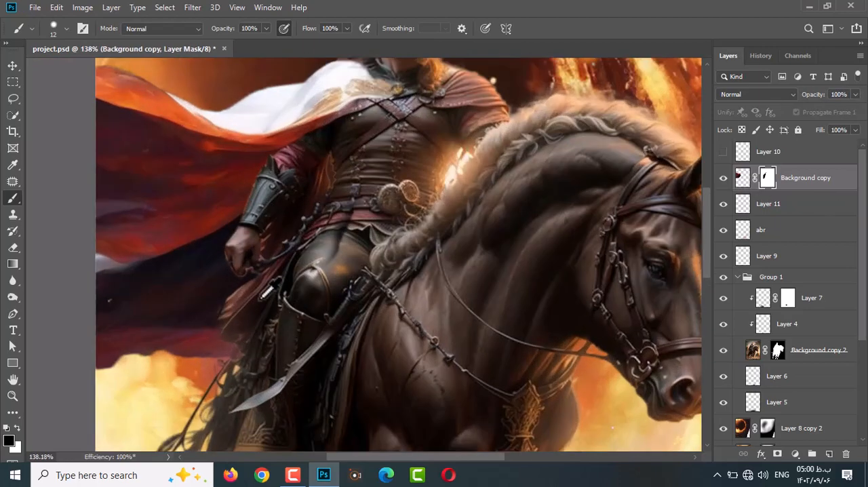
Paint the flowing cloak back in below the rider's hand, covering the original red cape beside the leg.
{"action": "key", "text": "x"}
{"action": "left_click_drag", "start_coordinate": [234, 304], "coordinate": [275, 268]}
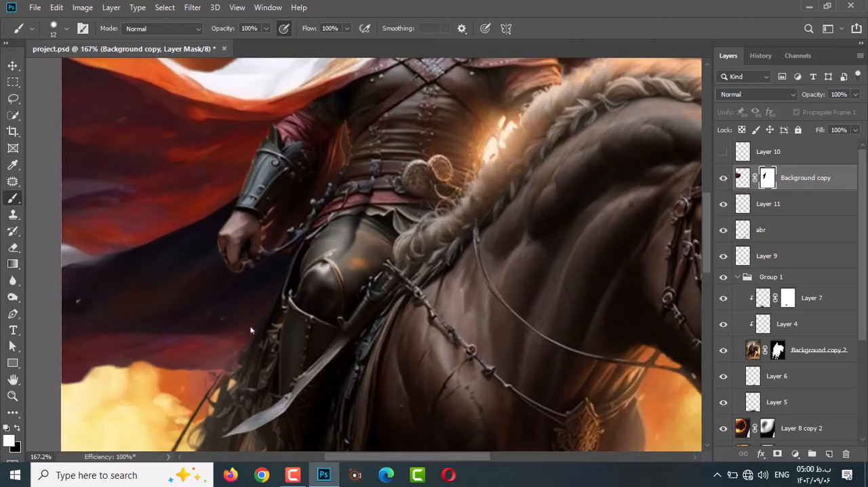
{"action": "scroll", "coordinate": [245, 350], "scroll_direction": "down", "scroll_amount": 5}
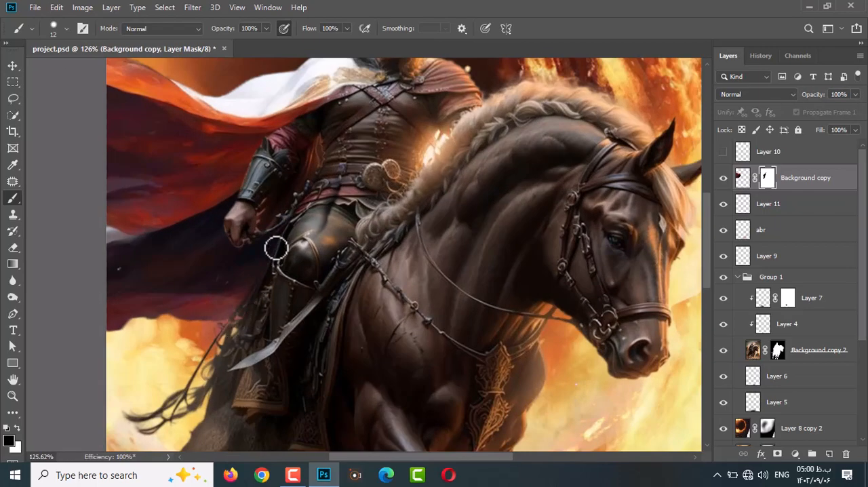
{"action": "scroll", "coordinate": [276, 249], "scroll_direction": "up", "scroll_amount": 4}
Restore the dark cloak in the gap between the rider's arm and waist with a size 7 white brush.
{"action": "key", "text": "x"}
{"action": "scroll", "coordinate": [247, 241], "scroll_direction": "up", "scroll_amount": 3}
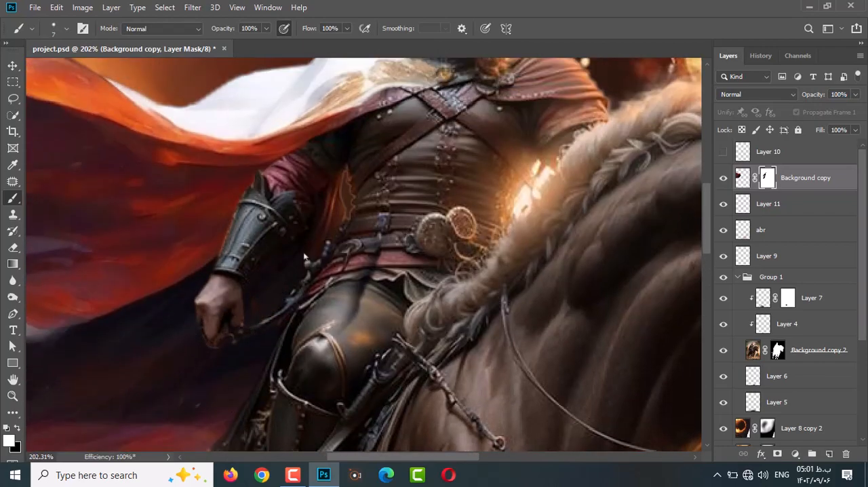
{"action": "scroll", "coordinate": [313, 245], "scroll_direction": "up", "scroll_amount": 2}
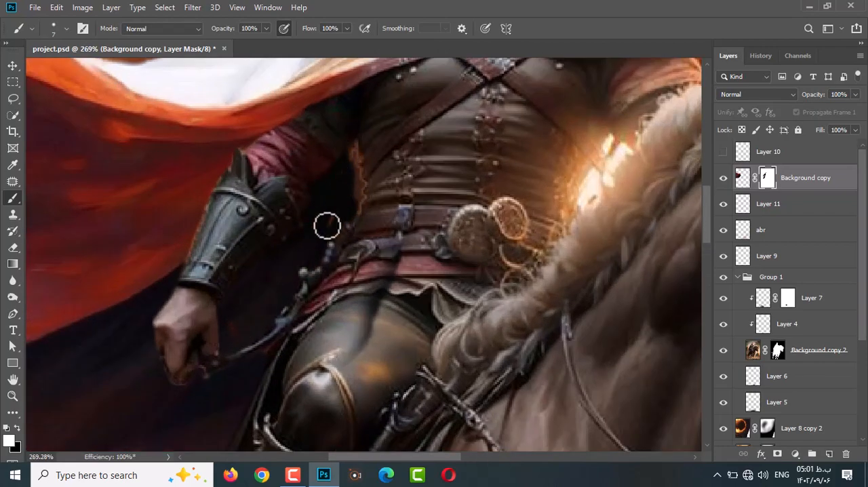
{"action": "scroll", "coordinate": [300, 256], "scroll_direction": "down", "scroll_amount": 6}
{"action": "scroll", "coordinate": [252, 319], "scroll_direction": "up", "scroll_amount": 6}
Reduce the brush to size 4 and clean the cloak's mask around the rider's bracer, hand and rein.
{"action": "key", "text": "bracketleft"}
{"action": "key", "text": "bracketleft"}
{"action": "key", "text": "bracketleft"}
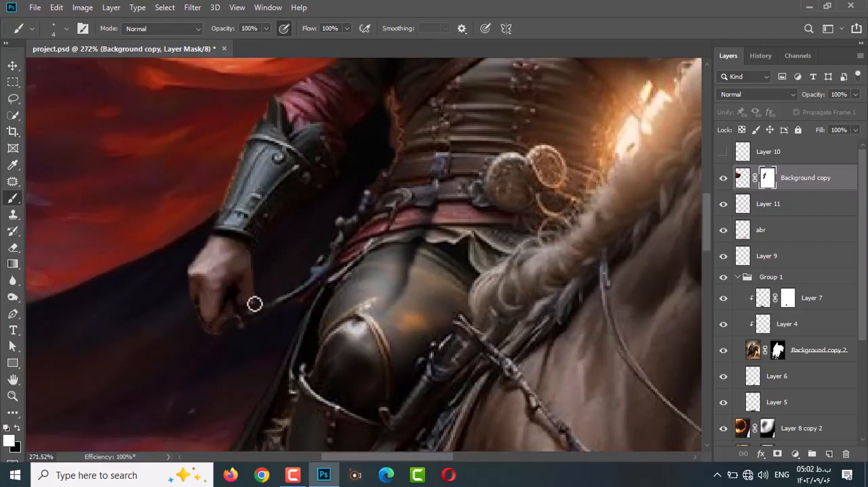
{"action": "scroll", "coordinate": [240, 169], "scroll_direction": "up", "scroll_amount": 1}
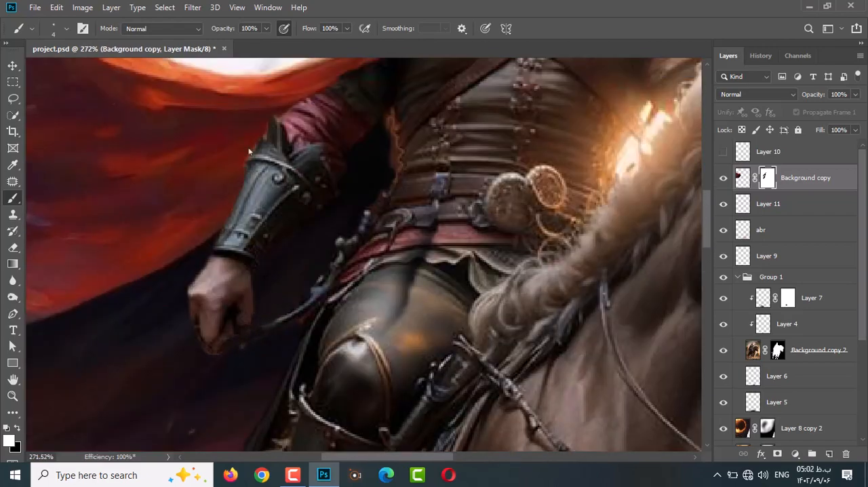
{"action": "scroll", "coordinate": [249, 353], "scroll_direction": "up", "scroll_amount": 1}
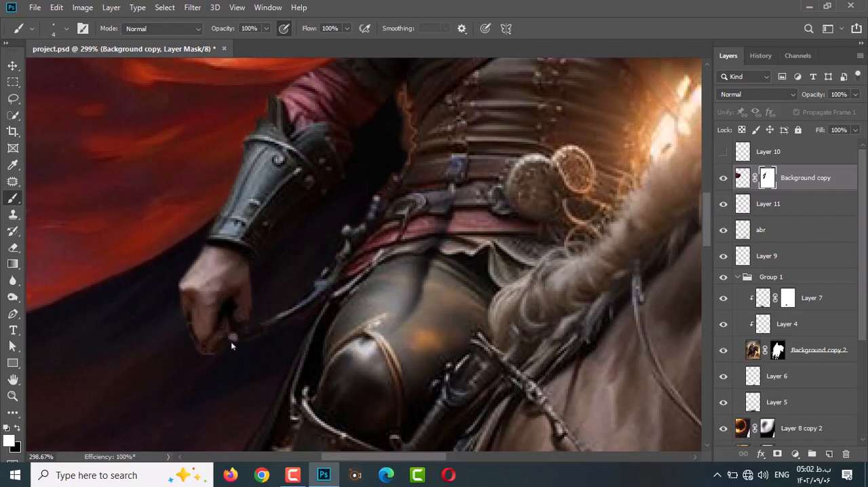
{"action": "scroll", "coordinate": [285, 318], "scroll_direction": "down", "scroll_amount": 7}
Mask out the orange fringe along the rider's waist on the Background copy 2 mask with a size 4 black brush.
{"action": "left_click", "coordinate": [778, 349]}
{"action": "scroll", "coordinate": [344, 217], "scroll_direction": "up", "scroll_amount": 8}
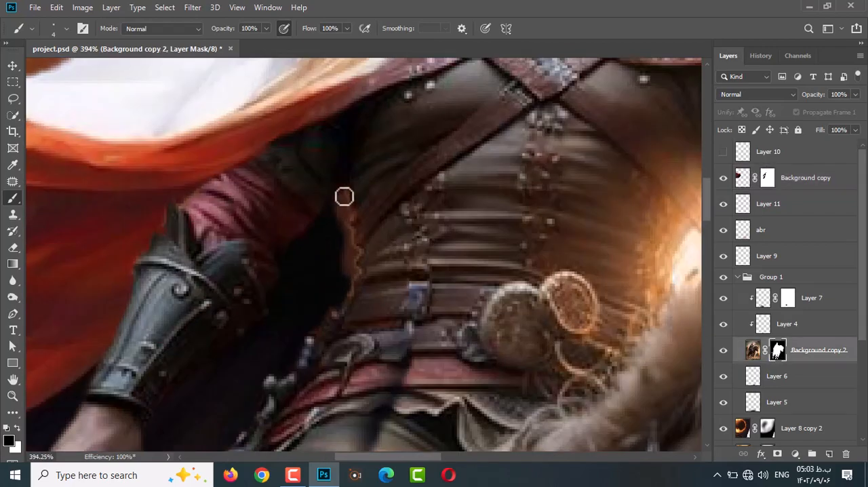
{"action": "scroll", "coordinate": [355, 220], "scroll_direction": "down", "scroll_amount": 6}
{"action": "scroll", "coordinate": [355, 220], "scroll_direction": "up", "scroll_amount": 4}
Select the Background copy cloak and cover the remaining orange sliver beside the rider's waist with a size 11 Clone Stamp.
{"action": "key", "text": "v"}
{"action": "left_click", "coordinate": [352, 225], "text": "ctrl"}
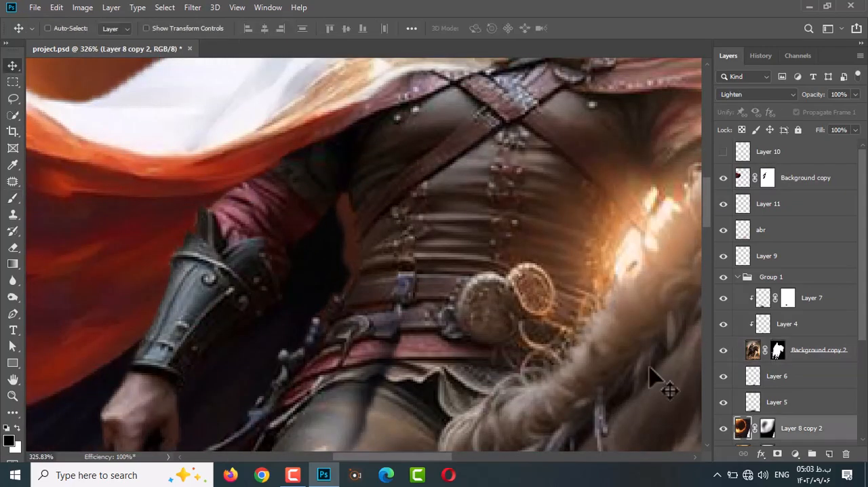
{"action": "scroll", "coordinate": [364, 260], "scroll_direction": "down", "scroll_amount": 12}
{"action": "left_click", "coordinate": [824, 351]}
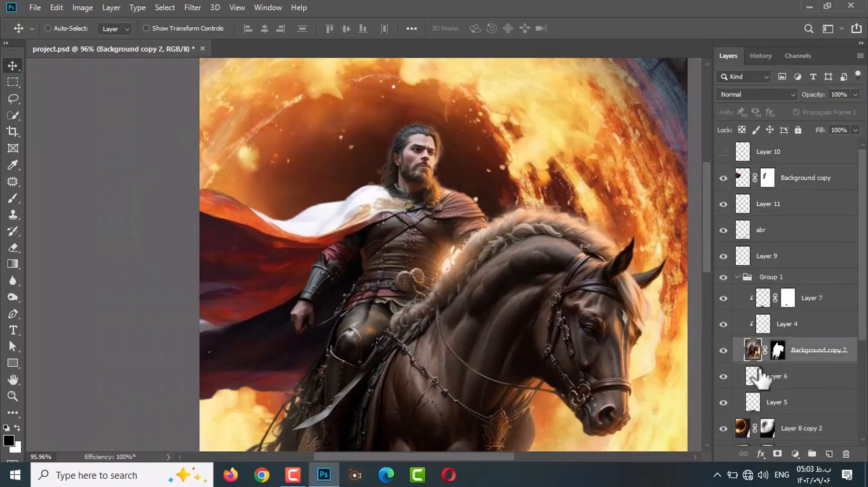
{"action": "left_click", "coordinate": [357, 312], "text": "ctrl"}
{"action": "key", "text": "s"}
{"action": "scroll", "coordinate": [370, 273], "scroll_direction": "up", "scroll_amount": 5}
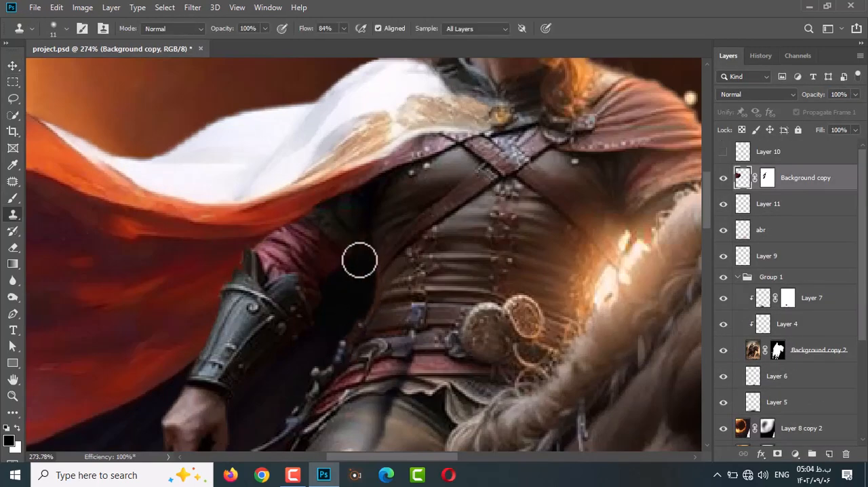
Mask out a line along the white cloak's upper fold on the Background copy mask with a size 4 black brush.
{"action": "scroll", "coordinate": [437, 260], "scroll_direction": "down", "scroll_amount": 6}
{"action": "scroll", "coordinate": [242, 190], "scroll_direction": "up", "scroll_amount": 5}
{"action": "left_click", "coordinate": [766, 177]}
{"action": "key", "text": "b"}
{"action": "scroll", "coordinate": [407, 178], "scroll_direction": "up", "scroll_amount": 3}
{"action": "left_click_drag", "start_coordinate": [409, 178], "coordinate": [303, 227]}
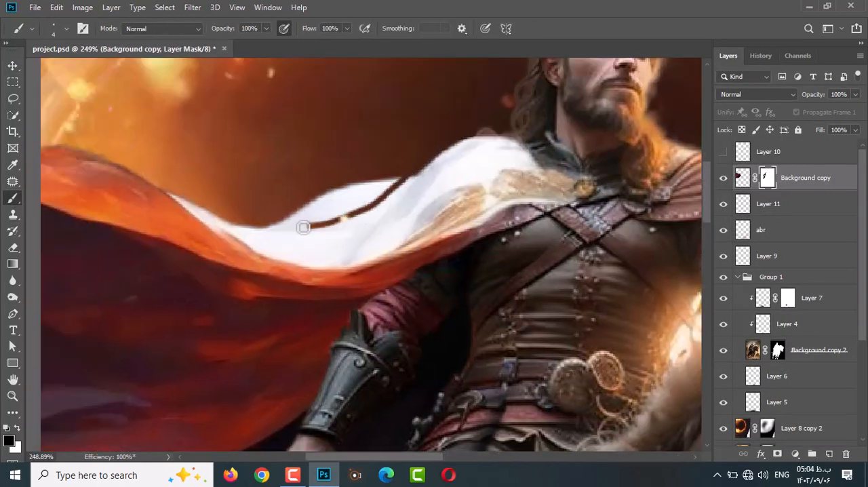
Enlarge the brush to size 23 and mask out the white hump above the cloak's trimmed upper edge.
{"action": "key", "text": "bracketright"}
{"action": "key", "text": "bracketright"}
{"action": "key", "text": "bracketright"}
{"action": "key", "text": "bracketright"}
{"action": "key", "text": "bracketright"}
{"action": "key", "text": "bracketright"}
{"action": "key", "text": "bracketright"}
{"action": "key", "text": "bracketright"}
{"action": "mouse_move", "coordinate": [366, 175]}
{"action": "left_mouse_down"}
{"action": "mouse_move", "coordinate": [411, 156]}
{"action": "mouse_move", "coordinate": [247, 210]}
{"action": "left_mouse_up"}
{"action": "scroll", "coordinate": [434, 194], "scroll_direction": "down", "scroll_amount": 5}
{"action": "scroll", "coordinate": [491, 180], "scroll_direction": "up", "scroll_amount": 4}
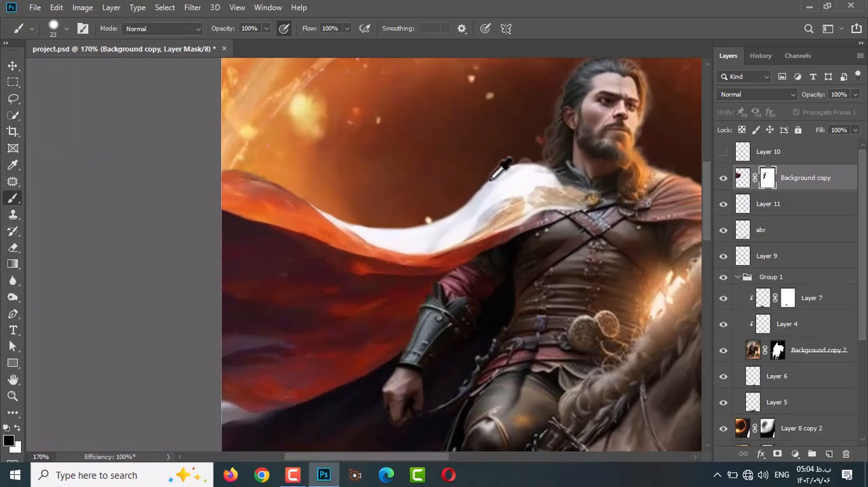
{"action": "scroll", "coordinate": [446, 225], "scroll_direction": "down", "scroll_amount": 5}
{"action": "scroll", "coordinate": [355, 162], "scroll_direction": "up", "scroll_amount": 6}
{"action": "left_click_drag", "start_coordinate": [326, 238], "coordinate": [155, 200]}
{"action": "scroll", "coordinate": [524, 226], "scroll_direction": "down", "scroll_amount": 6}
{"action": "key", "text": "ctrl+z"}
{"action": "left_click", "coordinate": [760, 56]}
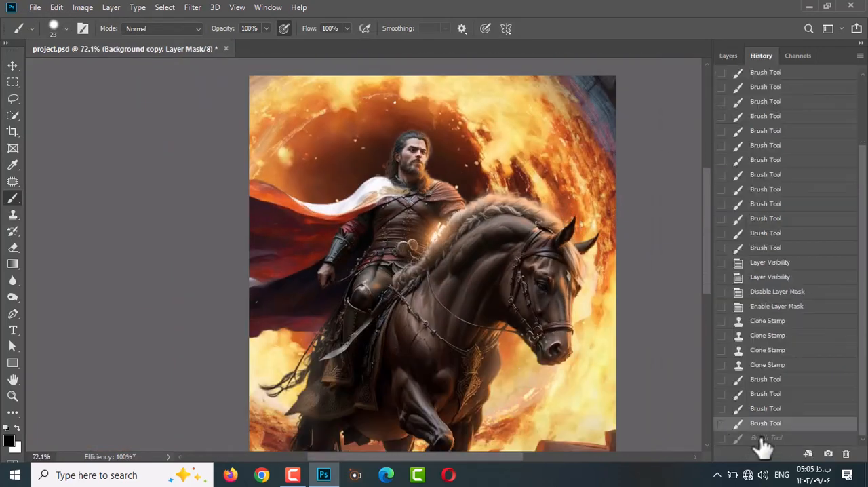
{"action": "left_click", "coordinate": [760, 439]}
{"action": "left_click", "coordinate": [760, 424]}
{"action": "left_click", "coordinate": [729, 56]}
{"action": "left_click", "coordinate": [723, 152]}
{"action": "left_click", "coordinate": [723, 151]}
Touch up the Background copy mask around the rider's collar and shoulder with a size 11 brush.
{"action": "scroll", "coordinate": [405, 169], "scroll_direction": "up", "scroll_amount": 10}
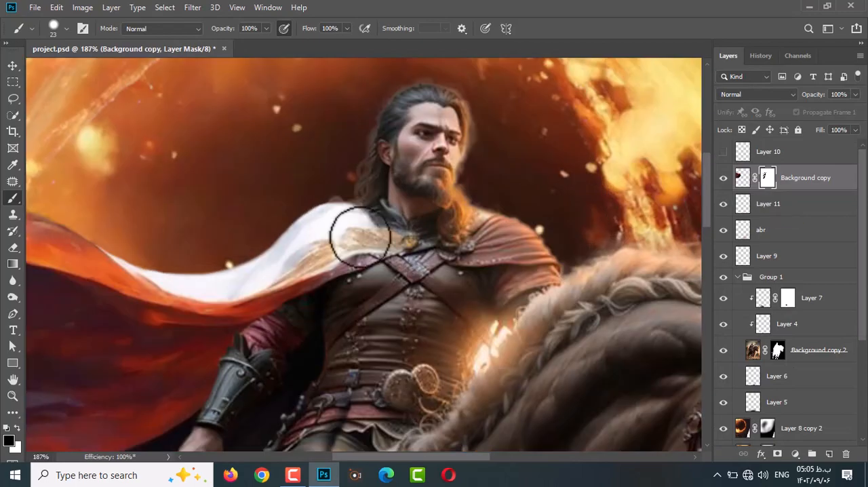
{"action": "left_click", "coordinate": [743, 177]}
{"action": "key", "text": "s"}
{"action": "right_click", "coordinate": [409, 216], "text": "alt"}
{"action": "left_click", "coordinate": [766, 178]}
{"action": "key", "text": "b"}
{"action": "key", "text": "x"}
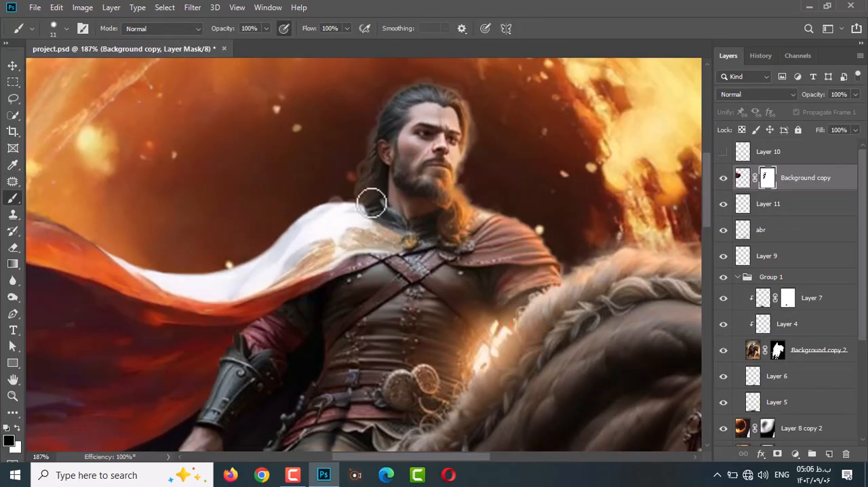
{"action": "scroll", "coordinate": [359, 227], "scroll_direction": "down", "scroll_amount": 2}
{"action": "left_click", "coordinate": [13, 280]}
{"action": "scroll", "coordinate": [432, 219], "scroll_direction": "down", "scroll_amount": 2}
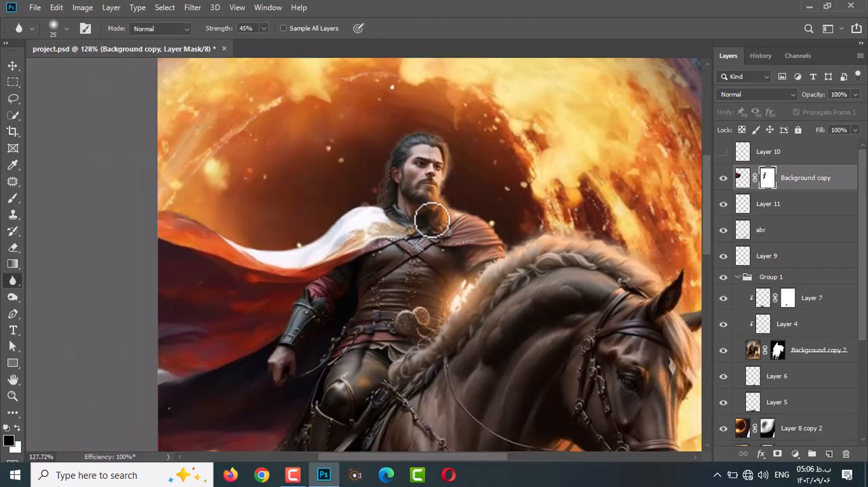
{"action": "left_click", "coordinate": [13, 66]}
{"action": "scroll", "coordinate": [401, 252], "scroll_direction": "up", "scroll_amount": 6}
{"action": "left_click", "coordinate": [13, 214]}
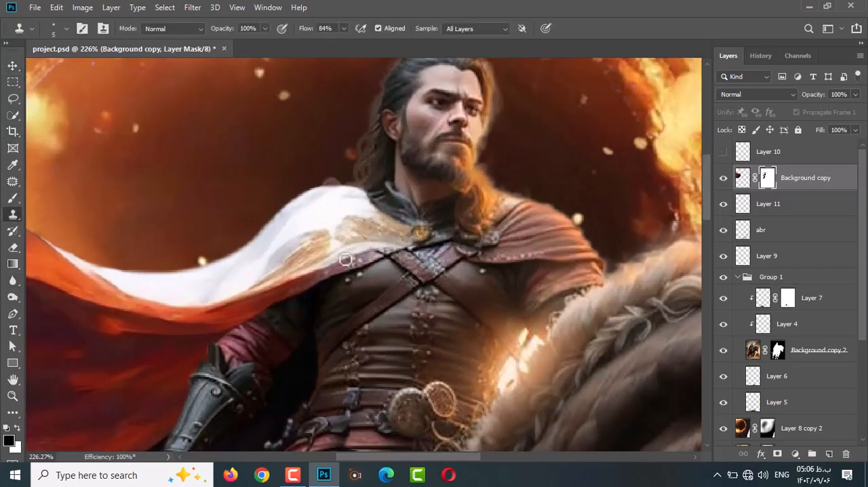
{"action": "left_click", "coordinate": [13, 199]}
{"action": "scroll", "coordinate": [345, 261], "scroll_direction": "down", "scroll_amount": 5}
{"action": "scroll", "coordinate": [353, 256], "scroll_direction": "up", "scroll_amount": 4}
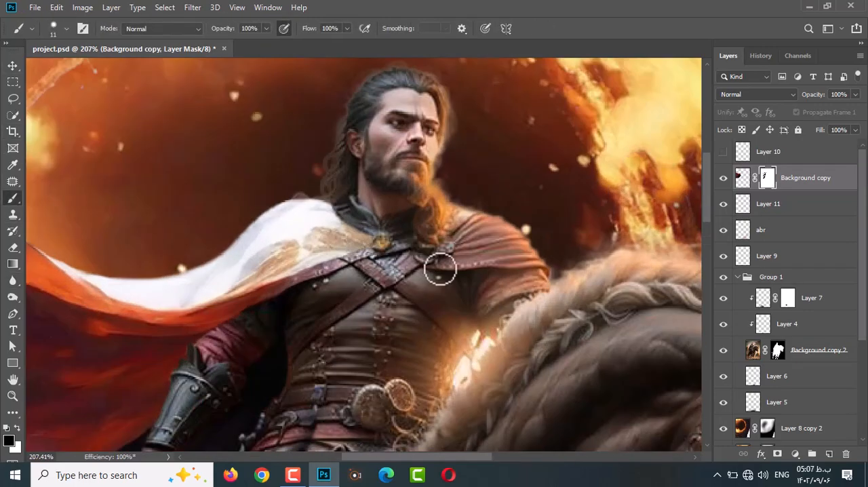
Group the Background copy cloak with Layer 11 and name the group "shenel".
{"action": "left_click", "coordinate": [13, 65]}
{"action": "left_click", "coordinate": [785, 203]}
{"action": "left_click", "coordinate": [791, 153]}
{"action": "left_click", "coordinate": [796, 178]}
{"action": "left_click", "coordinate": [798, 196], "text": "ctrl"}
{"action": "key", "text": "ctrl+g"}
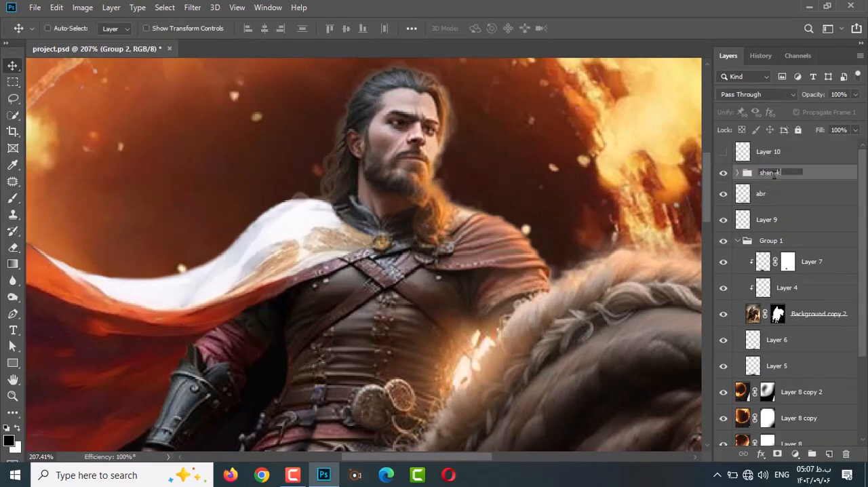
{"action": "key", "text": "BackSpace"}
{"action": "type", "text": "l"}
{"action": "key", "text": "Return"}
Duplicate the shenel group and flip the copy horizontally so it covers the rider's other shoulder.
{"action": "key", "text": "ctrl+j"}
{"action": "key", "text": "ctrl+t"}
{"action": "scroll", "coordinate": [323, 281], "scroll_direction": "down", "scroll_amount": 6}
{"action": "left_click_drag", "start_coordinate": [389, 273], "coordinate": [432, 272]}
{"action": "scroll", "coordinate": [388, 276], "scroll_direction": "up", "scroll_amount": 9}
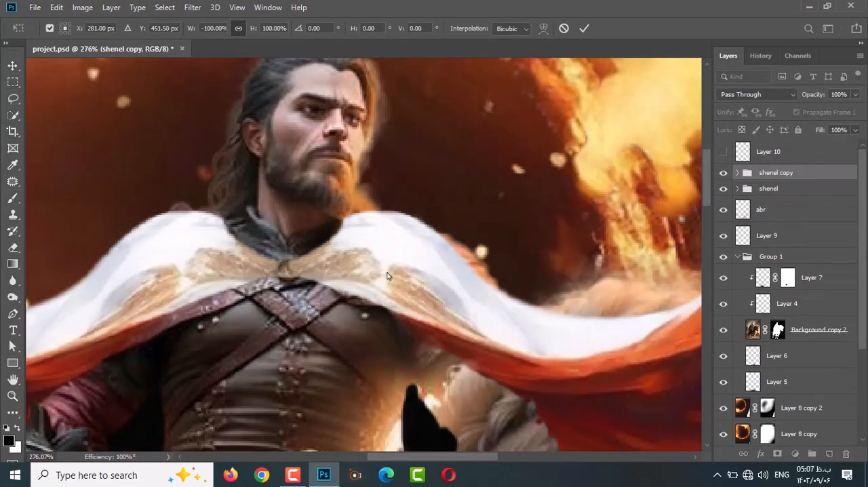
Move, rotate and reshape the mirrored cloak so it meets the collar clasp and fits the rider's other shoulder.
{"action": "left_click_drag", "start_coordinate": [372, 278], "coordinate": [380, 289]}
{"action": "scroll", "coordinate": [379, 286], "scroll_direction": "down", "scroll_amount": 14}
{"action": "left_click_drag", "start_coordinate": [583, 151], "coordinate": [598, 159]}
{"action": "scroll", "coordinate": [394, 270], "scroll_direction": "up", "scroll_amount": 4}
{"action": "left_click_drag", "start_coordinate": [428, 301], "coordinate": [409, 295]}
{"action": "scroll", "coordinate": [396, 271], "scroll_direction": "up", "scroll_amount": 7}
{"action": "scroll", "coordinate": [384, 287], "scroll_direction": "down", "scroll_amount": 8}
{"action": "left_click_drag", "start_coordinate": [639, 417], "coordinate": [639, 393]}
{"action": "left_click_drag", "start_coordinate": [487, 354], "coordinate": [493, 369]}
{"action": "scroll", "coordinate": [377, 273], "scroll_direction": "up", "scroll_amount": 8}
{"action": "left_click_drag", "start_coordinate": [367, 286], "coordinate": [361, 290]}
{"action": "scroll", "coordinate": [365, 271], "scroll_direction": "down", "scroll_amount": 5}
{"action": "left_click_drag", "start_coordinate": [266, 66], "coordinate": [275, 69]}
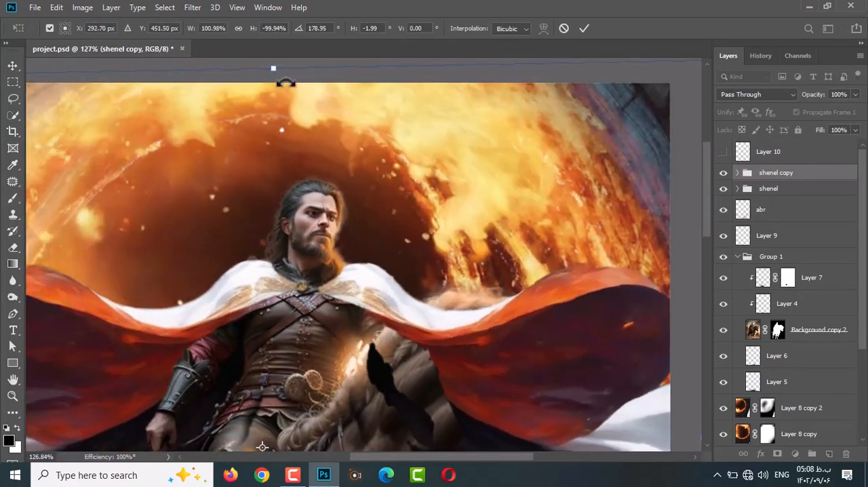
{"action": "key", "text": "Return"}
Rotate the mirrored cloak by 1.60° and lower it by about 0.09 cm to match the other shoulder.
{"action": "scroll", "coordinate": [362, 302], "scroll_direction": "up", "scroll_amount": 4}
{"action": "scroll", "coordinate": [353, 292], "scroll_direction": "down", "scroll_amount": 10}
{"action": "key", "text": "ctrl+t"}
{"action": "left_click_drag", "start_coordinate": [316, 120], "coordinate": [322, 121]}
{"action": "scroll", "coordinate": [335, 282], "scroll_direction": "up", "scroll_amount": 12}
{"action": "left_click_drag", "start_coordinate": [351, 288], "coordinate": [351, 292]}
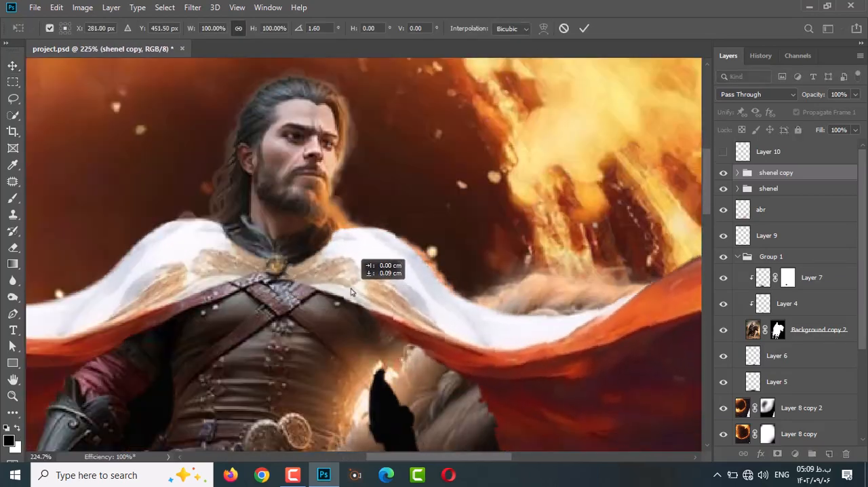
{"action": "scroll", "coordinate": [352, 292], "scroll_direction": "down", "scroll_amount": 10}
{"action": "key", "text": "Return"}
{"action": "scroll", "coordinate": [339, 300], "scroll_direction": "up", "scroll_amount": 6}
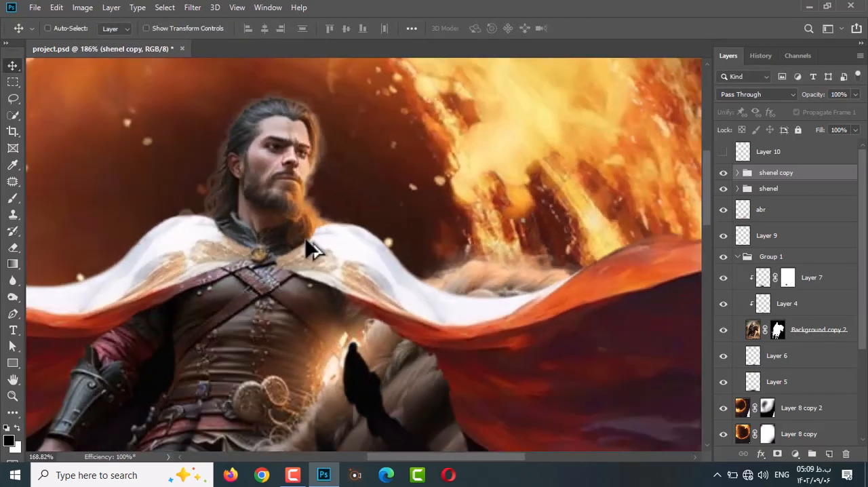
Add a layer mask to the shenel copy group and brush out the mirrored cloak over the horse's mane in black.
{"action": "scroll", "coordinate": [309, 248], "scroll_direction": "down", "scroll_amount": 4}
{"action": "key", "text": "b"}
{"action": "left_click", "coordinate": [777, 454]}
{"action": "scroll", "coordinate": [400, 266], "scroll_direction": "up", "scroll_amount": 4}
{"action": "key", "text": "bracketright"}
{"action": "key", "text": "bracketright"}
{"action": "key", "text": "bracketright"}
{"action": "left_click_drag", "start_coordinate": [402, 264], "coordinate": [529, 306]}
Enlarge the black brush and mask out the rest of the mirrored cloak over the horse and flames.
{"action": "scroll", "coordinate": [543, 285], "scroll_direction": "down", "scroll_amount": 7}
{"action": "mouse_move", "coordinate": [581, 244]}
{"action": "left_mouse_down"}
{"action": "mouse_move", "coordinate": [585, 414]}
{"action": "mouse_move", "coordinate": [620, 342]}
{"action": "left_mouse_up"}
{"action": "key", "text": "bracketright"}
{"action": "key", "text": "bracketright"}
{"action": "key", "text": "bracketright"}
{"action": "key", "text": "bracketright"}
{"action": "key", "text": "bracketright"}
{"action": "key", "text": "bracketright"}
{"action": "key", "text": "bracketright"}
{"action": "key", "text": "bracketright"}
{"action": "left_click_drag", "start_coordinate": [566, 359], "coordinate": [548, 388]}
Reduce the brush to size 12 and trim the mirrored cloak's outer edge above the horse's mane.
{"action": "scroll", "coordinate": [465, 263], "scroll_direction": "up", "scroll_amount": 9}
{"action": "key", "text": "bracketleft"}
{"action": "key", "text": "bracketleft"}
{"action": "key", "text": "bracketleft"}
{"action": "key", "text": "bracketleft"}
{"action": "key", "text": "bracketleft"}
{"action": "key", "text": "bracketleft"}
{"action": "key", "text": "x"}
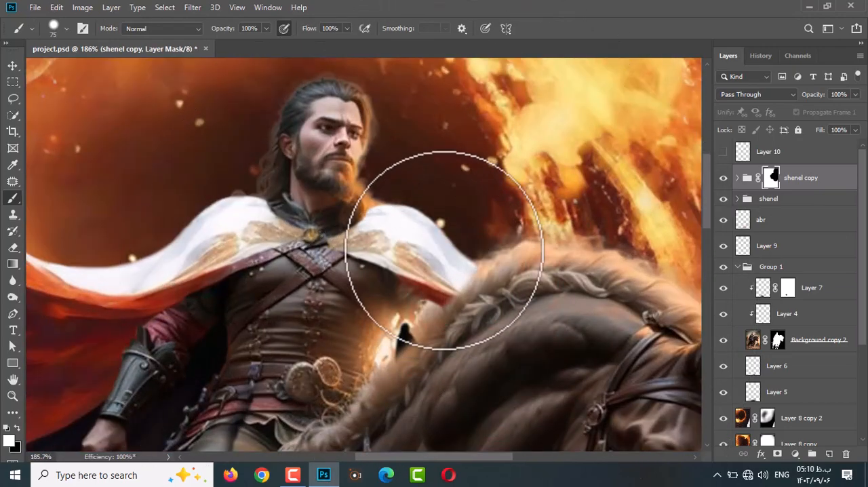
{"action": "key", "text": "x"}
{"action": "key", "text": "ctrl+z"}
{"action": "right_click", "coordinate": [513, 285]}
{"action": "double_click", "coordinate": [498, 144]}
{"action": "scroll", "coordinate": [468, 197], "scroll_direction": "up", "scroll_amount": 4}
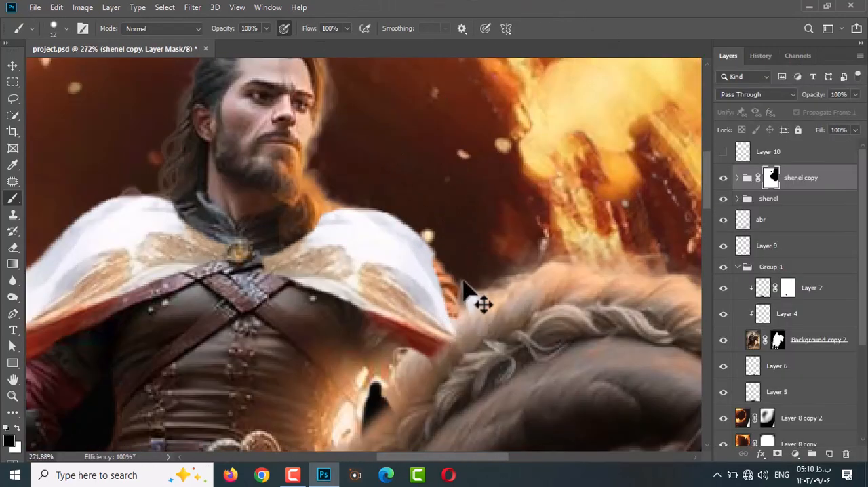
Restore the mirrored cloak over the rider's shoulder down to the mane with a size 12 white brush.
{"action": "scroll", "coordinate": [474, 298], "scroll_direction": "down", "scroll_amount": 4}
{"action": "scroll", "coordinate": [346, 293], "scroll_direction": "up", "scroll_amount": 2}
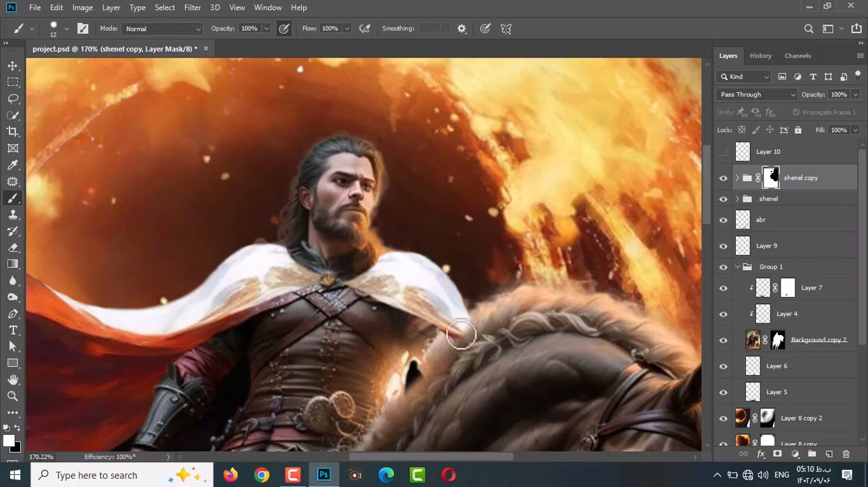
{"action": "scroll", "coordinate": [460, 327], "scroll_direction": "down", "scroll_amount": 1}
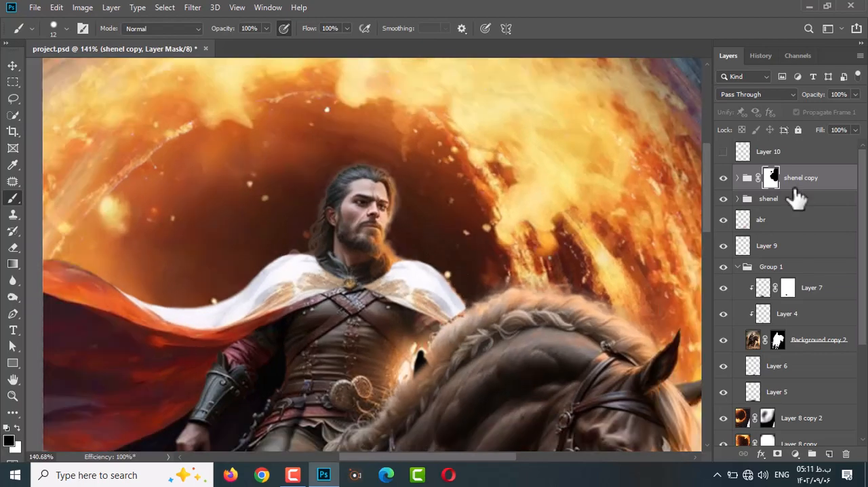
{"action": "scroll", "coordinate": [442, 324], "scroll_direction": "up", "scroll_amount": 4}
{"action": "key", "text": "x"}
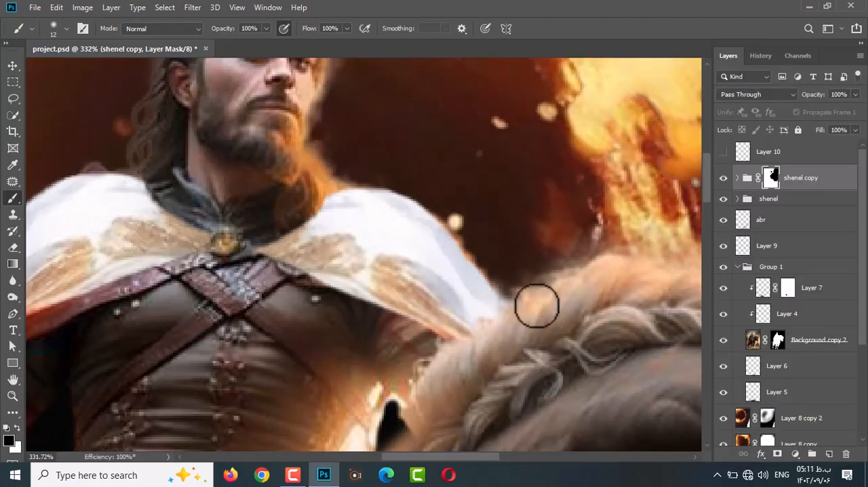
Compare the current shoulder masking with an earlier history state, returning to the latest state.
{"action": "scroll", "coordinate": [533, 306], "scroll_direction": "down", "scroll_amount": 1}
{"action": "key", "text": "x"}
{"action": "left_click", "coordinate": [761, 56]}
{"action": "left_click", "coordinate": [765, 380]}
{"action": "left_click", "coordinate": [764, 438]}
{"action": "left_click", "coordinate": [728, 57]}
{"action": "key", "text": "x"}
{"action": "key", "text": "x"}
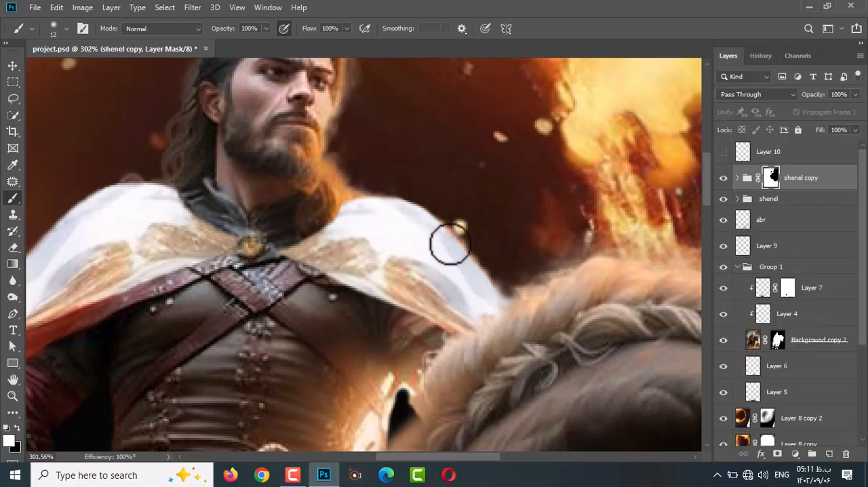
Refine the shenel copy mask along the cloak's outer shoulder edge and the mane with a size 12 brush.
{"action": "right_click", "coordinate": [465, 241]}
{"action": "left_click", "coordinate": [556, 121]}
{"action": "left_click", "coordinate": [450, 244]}
{"action": "scroll", "coordinate": [513, 310], "scroll_direction": "down", "scroll_amount": 1}
{"action": "scroll", "coordinate": [506, 294], "scroll_direction": "up", "scroll_amount": 2}
{"action": "key", "text": "x"}
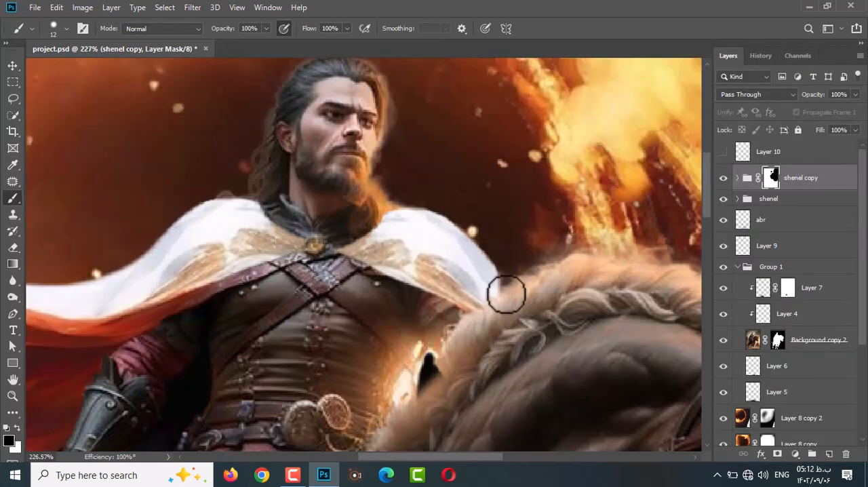
{"action": "scroll", "coordinate": [447, 268], "scroll_direction": "down", "scroll_amount": 2}
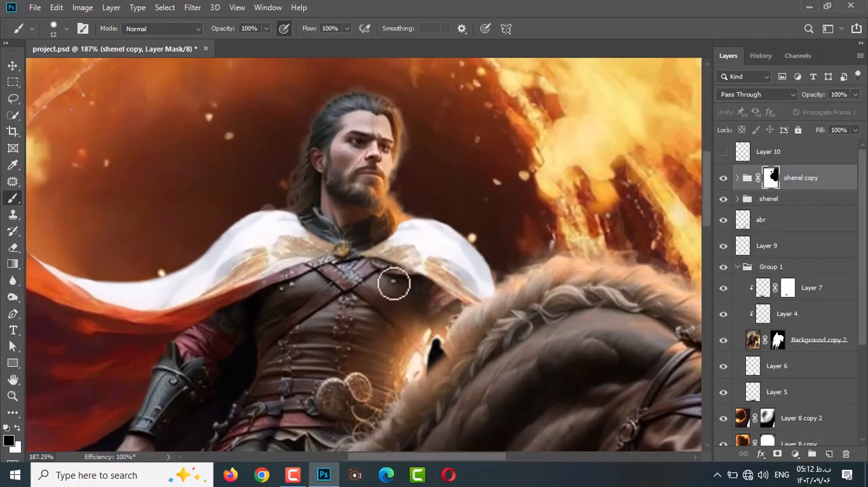
Retouch the shoulder cloak's outer edge on the shenel copy 2 mask with a size 12 brush.
{"action": "scroll", "coordinate": [480, 327], "scroll_direction": "down", "scroll_amount": 1}
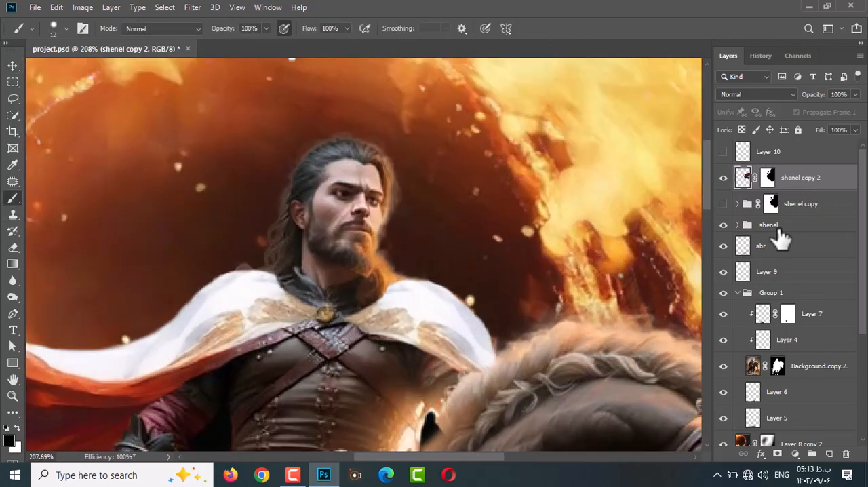
{"action": "left_click", "coordinate": [768, 178]}
{"action": "mouse_move", "coordinate": [395, 276]}
{"action": "left_mouse_down"}
{"action": "mouse_move", "coordinate": [460, 286]}
{"action": "mouse_move", "coordinate": [488, 390]}
{"action": "left_mouse_up"}
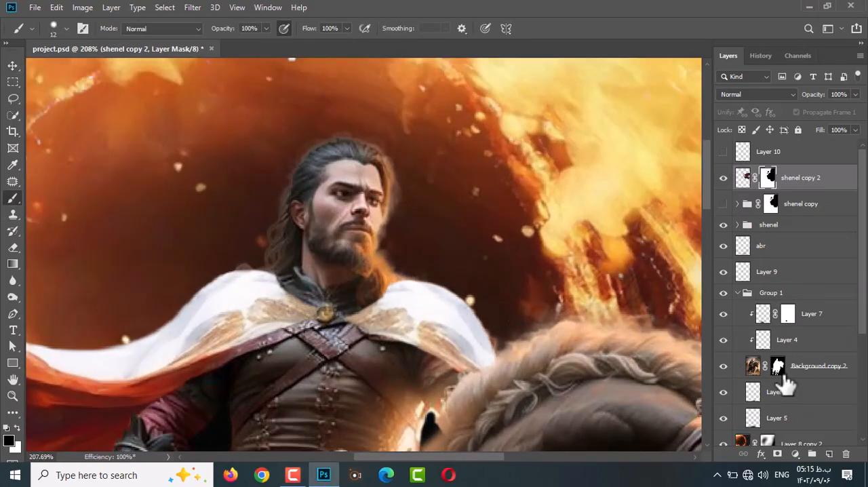
Clean up the Background copy 2 mask beside the cloaked shoulder in black, using brush sizes 4 and 11.
{"action": "left_click", "coordinate": [778, 366]}
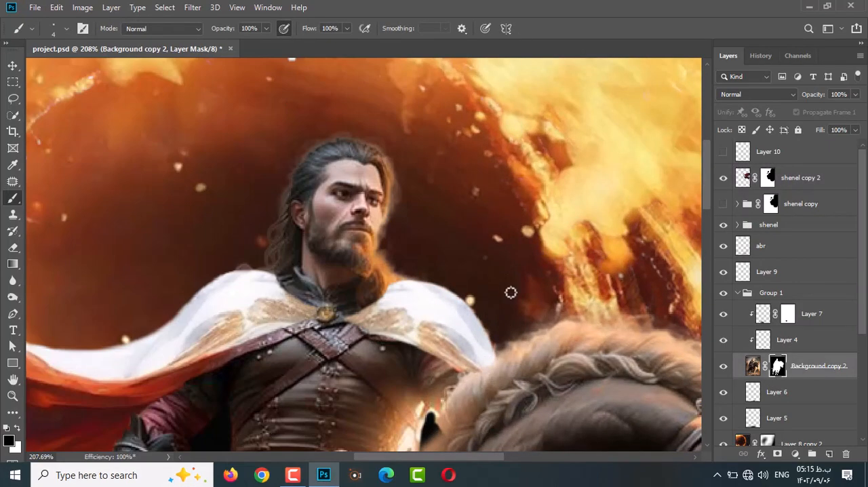
{"action": "scroll", "coordinate": [491, 338], "scroll_direction": "down", "scroll_amount": 1}
{"action": "left_click_drag", "start_coordinate": [491, 326], "coordinate": [497, 285]}
{"action": "scroll", "coordinate": [273, 255], "scroll_direction": "down", "scroll_amount": 3}
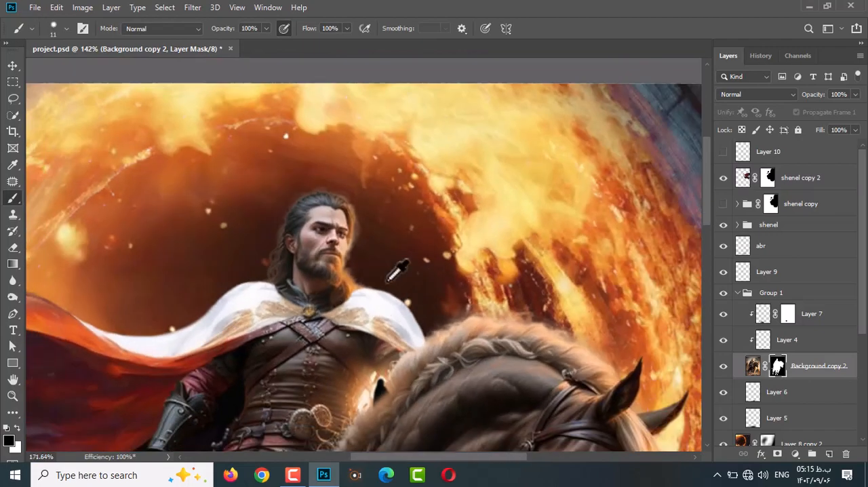
{"action": "scroll", "coordinate": [385, 284], "scroll_direction": "up", "scroll_amount": 5}
{"action": "right_click", "coordinate": [387, 283]}
{"action": "left_click", "coordinate": [330, 264]}
{"action": "scroll", "coordinate": [335, 235], "scroll_direction": "down", "scroll_amount": 4}
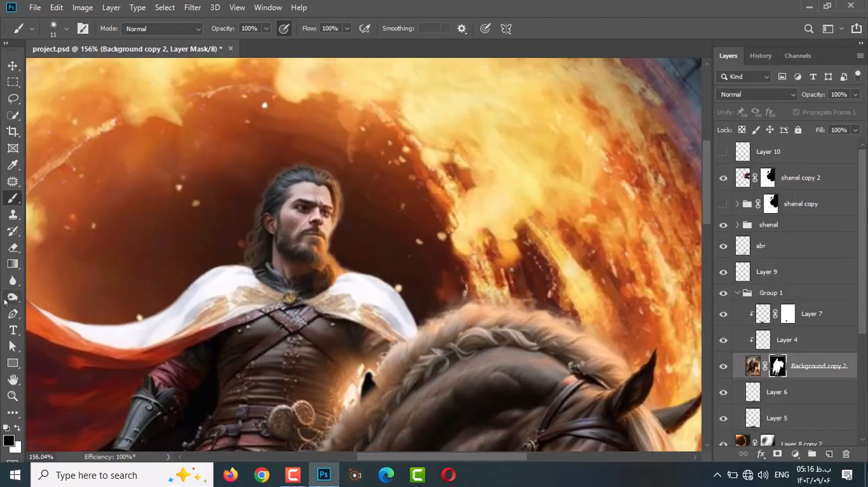
Smudge the Background copy 2 mask around the rider's hair with a size 2 brush at 76% strength.
{"action": "key", "text": "r"}
{"action": "scroll", "coordinate": [337, 190], "scroll_direction": "up", "scroll_amount": 5}
{"action": "left_click_drag", "start_coordinate": [349, 196], "coordinate": [338, 198]}
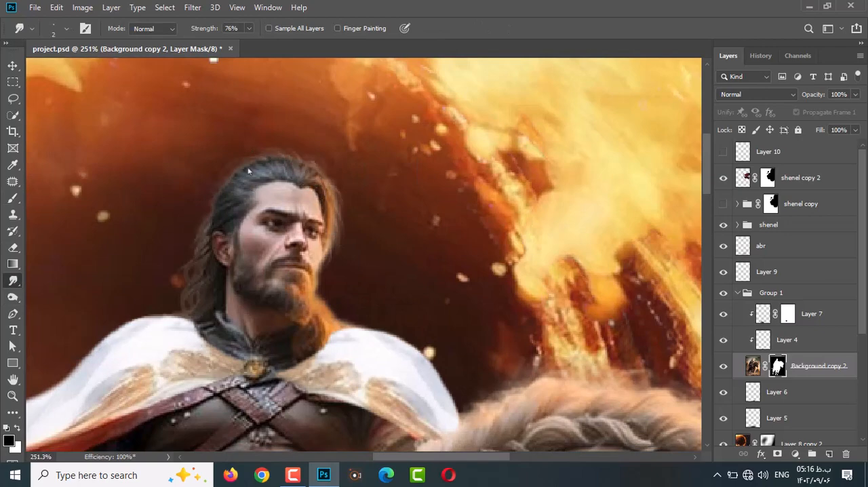
{"action": "scroll", "coordinate": [305, 200], "scroll_direction": "down", "scroll_amount": 1}
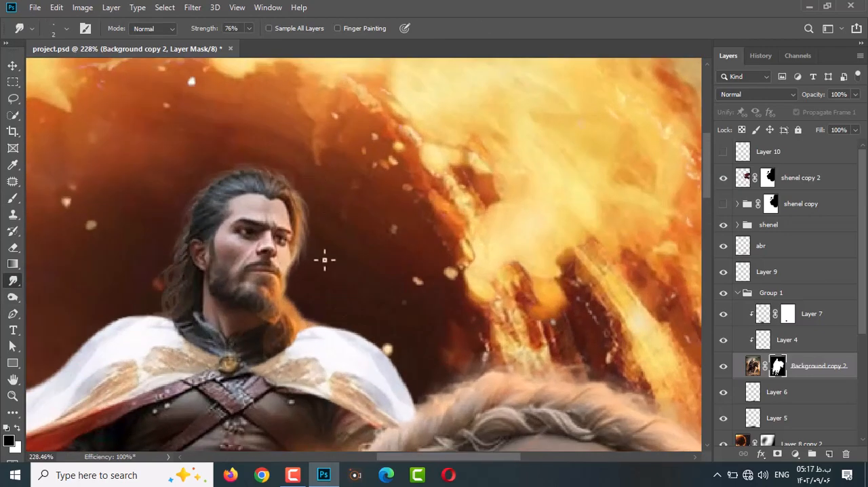
{"action": "key", "text": "b"}
{"action": "left_click", "coordinate": [12, 280]}
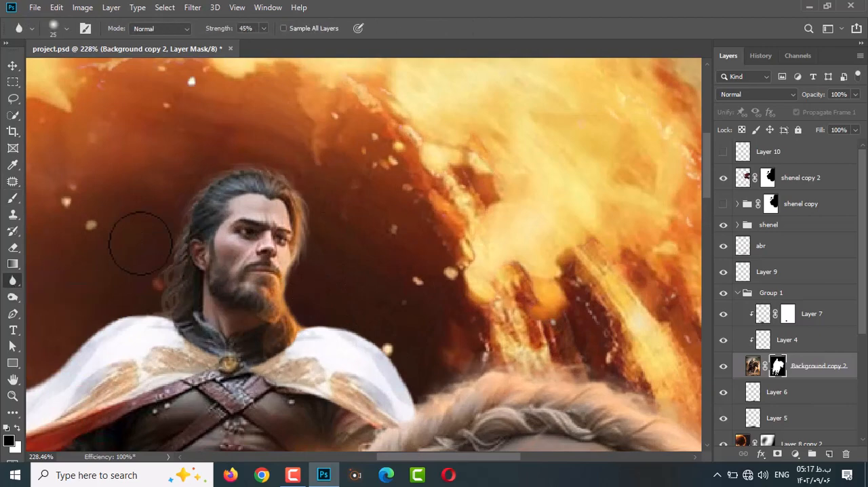
{"action": "scroll", "coordinate": [322, 324], "scroll_direction": "down", "scroll_amount": 3}
{"action": "scroll", "coordinate": [321, 324], "scroll_direction": "up", "scroll_amount": 4}
Add a layer beneath shenel copy 2 and paint a soft black shadow under the cloak's edge at 13% flow, erasing any excess.
{"action": "left_click", "coordinate": [806, 178]}
{"action": "left_click", "coordinate": [807, 204]}
{"action": "key", "text": "ctrl+shift+alt+n"}
{"action": "key", "text": "b"}
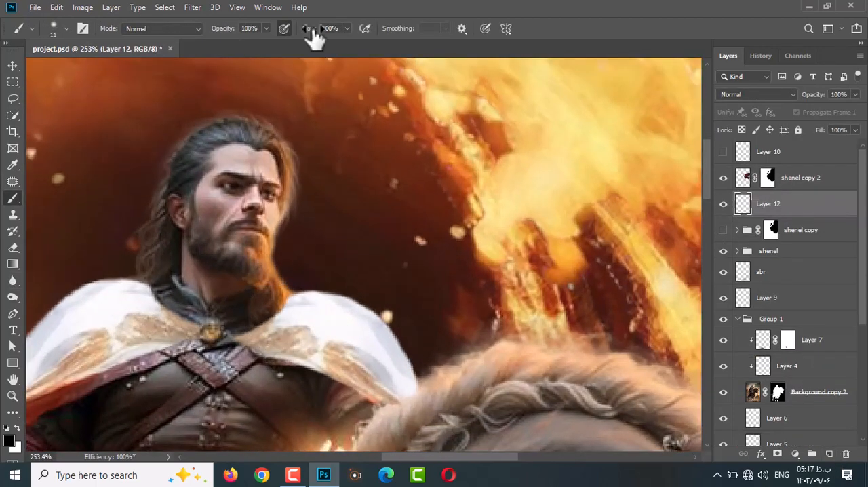
{"action": "key", "text": "e"}
{"action": "scroll", "coordinate": [355, 397], "scroll_direction": "down", "scroll_amount": 2}
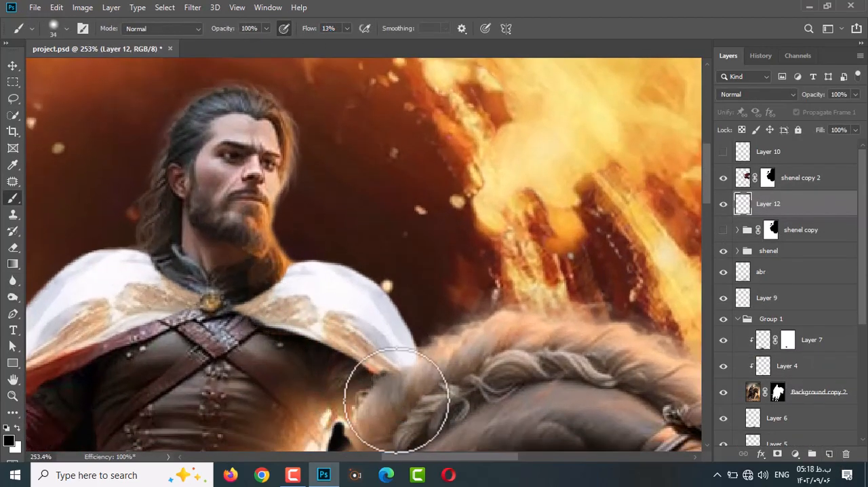
{"action": "left_click", "coordinate": [12, 198]}
{"action": "left_click_drag", "start_coordinate": [354, 366], "coordinate": [305, 361]}
{"action": "left_click", "coordinate": [12, 248]}
{"action": "scroll", "coordinate": [400, 392], "scroll_direction": "down", "scroll_amount": 8}
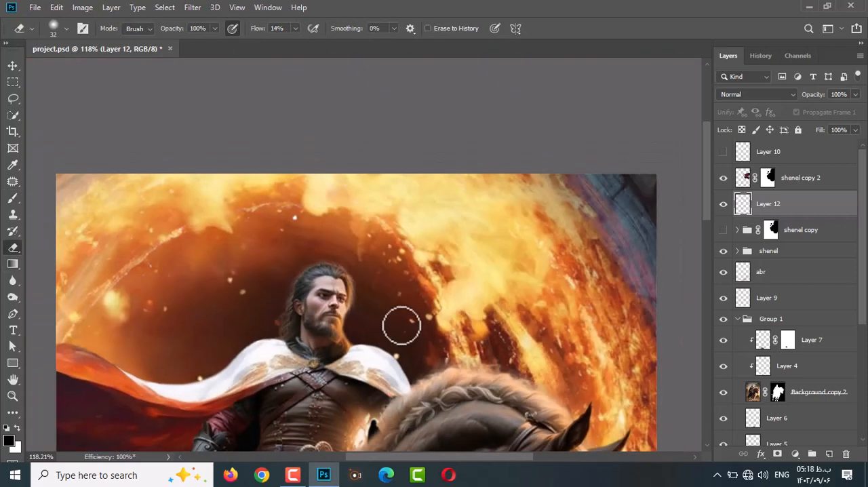
Target the shenel copy 2 mask and set the brush to size 8 with 100% flow.
{"action": "scroll", "coordinate": [400, 326], "scroll_direction": "up", "scroll_amount": 3}
{"action": "left_click", "coordinate": [768, 178]}
{"action": "left_click", "coordinate": [12, 198]}
{"action": "right_click", "coordinate": [312, 399]}
{"action": "left_click", "coordinate": [242, 267]}
{"action": "key", "text": "bracketleft"}
{"action": "key", "text": "bracketleft"}
{"action": "key", "text": "bracketleft"}
{"action": "key", "text": "bracketleft"}
{"action": "key", "text": "bracketleft"}
{"action": "key", "text": "bracketleft"}
{"action": "key", "text": "bracketleft"}
{"action": "scroll", "coordinate": [294, 395], "scroll_direction": "up", "scroll_amount": 4}
{"action": "left_click_drag", "start_coordinate": [309, 28], "coordinate": [404, 71]}
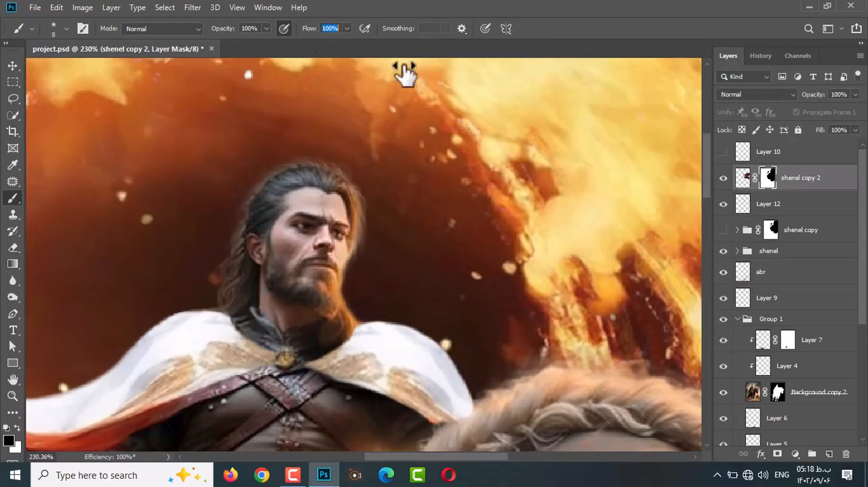
Add a layer mask to the shenel group and retouch the cloak on it with a size 12 brush.
{"action": "left_click", "coordinate": [769, 250]}
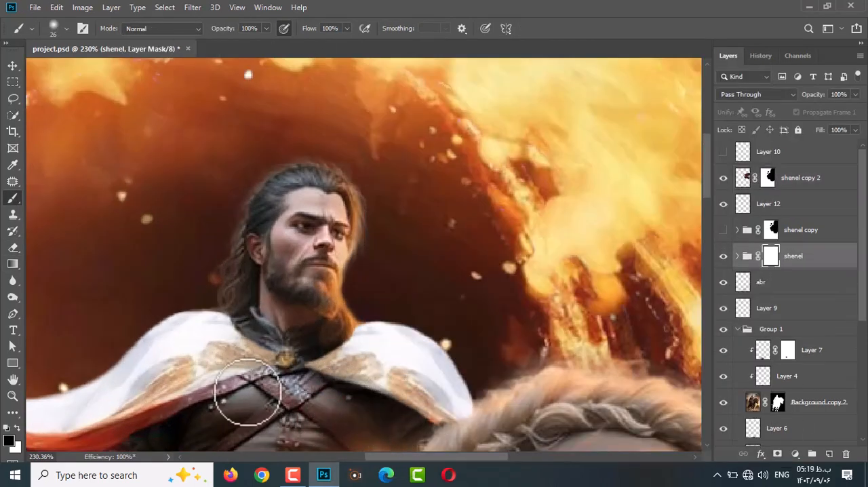
{"action": "scroll", "coordinate": [200, 413], "scroll_direction": "down", "scroll_amount": 2}
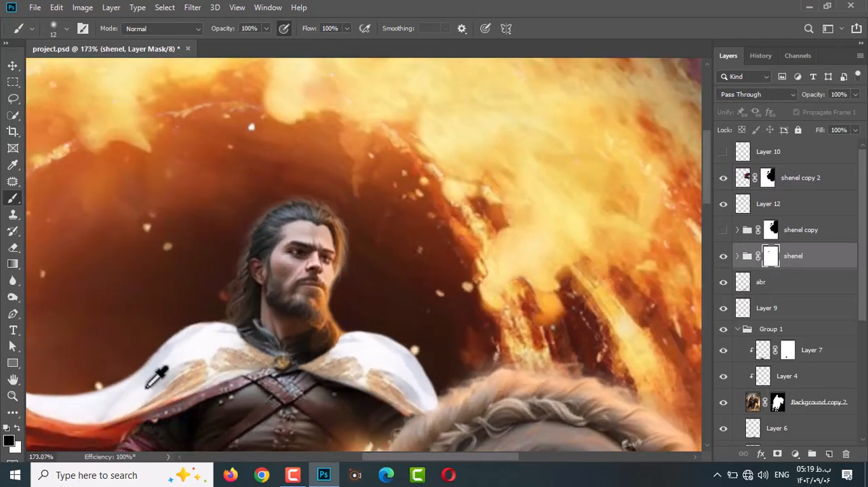
{"action": "scroll", "coordinate": [158, 374], "scroll_direction": "up", "scroll_amount": 1}
{"action": "right_click", "coordinate": [164, 379]}
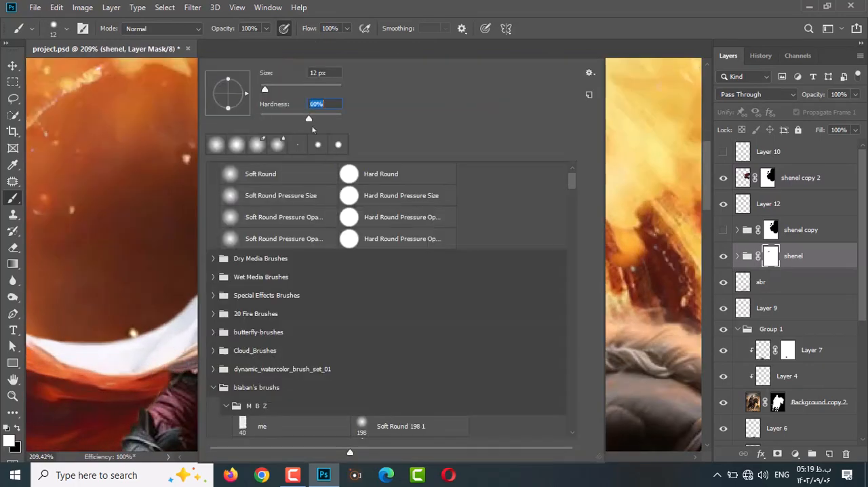
{"action": "key", "text": "Escape"}
{"action": "scroll", "coordinate": [153, 388], "scroll_direction": "down", "scroll_amount": 1}
{"action": "scroll", "coordinate": [325, 343], "scroll_direction": "up", "scroll_amount": 1}
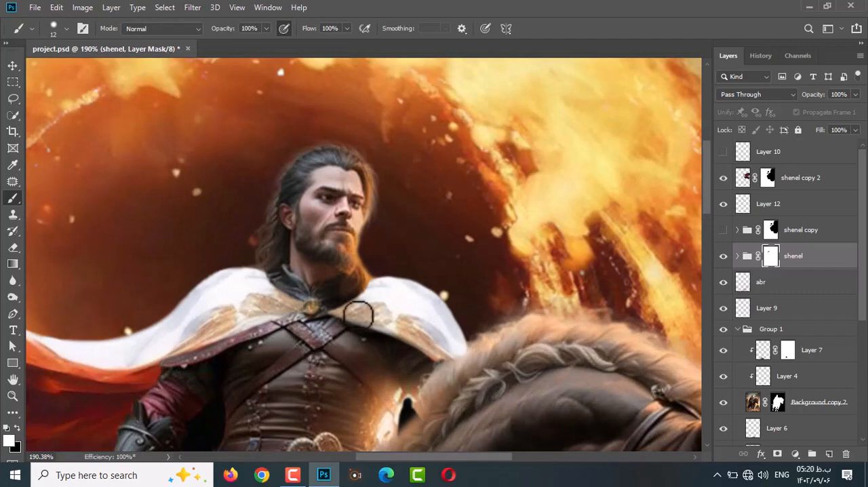
Touch up shenel copy 2 near the collar clasp with a size 7 Clone Stamp and a size 12 white brush on its mask.
{"action": "left_click", "coordinate": [400, 323], "text": "ctrl"}
{"action": "key", "text": "s"}
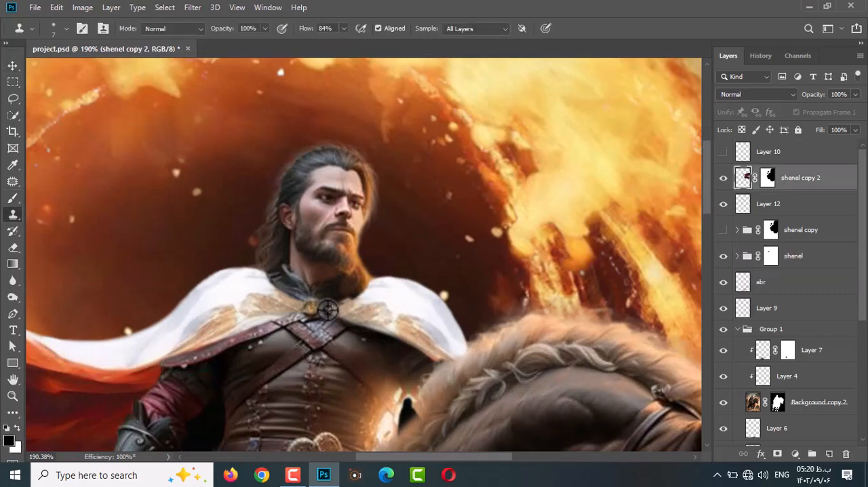
{"action": "key", "text": "b"}
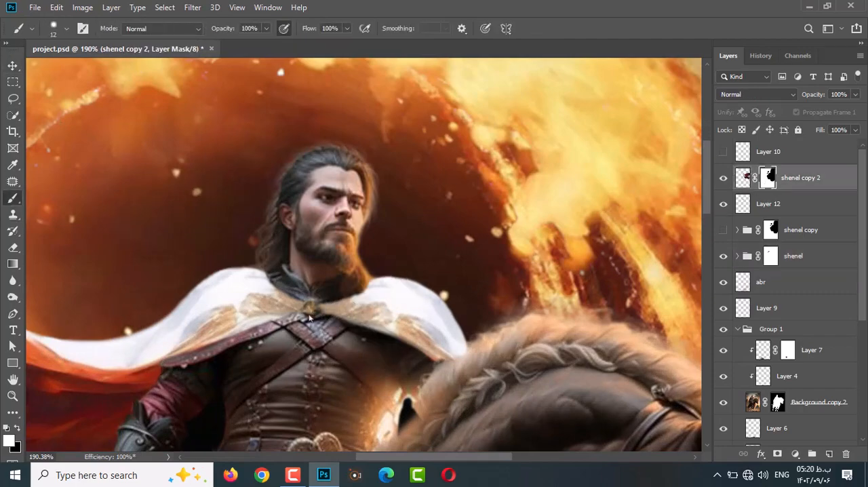
{"action": "scroll", "coordinate": [430, 282], "scroll_direction": "down", "scroll_amount": 1}
{"action": "scroll", "coordinate": [305, 282], "scroll_direction": "up", "scroll_amount": 2}
Add a layer above shenel copy 2, paint black shading near the collar at 9% flow, and set the layer's opacity to 50%.
{"action": "left_click", "coordinate": [778, 207]}
{"action": "left_click", "coordinate": [800, 179]}
{"action": "left_click", "coordinate": [828, 455]}
{"action": "left_click_drag", "start_coordinate": [309, 28], "coordinate": [255, 32]}
{"action": "scroll", "coordinate": [347, 295], "scroll_direction": "up", "scroll_amount": 4}
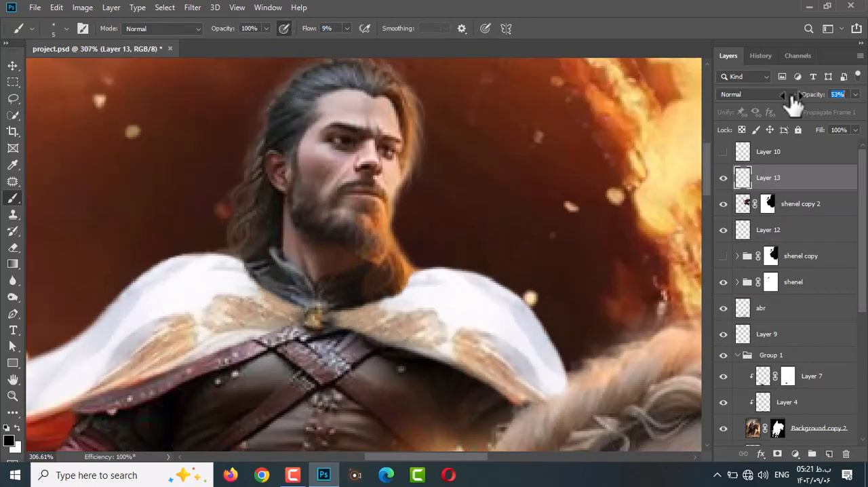
{"action": "left_click_drag", "start_coordinate": [793, 101], "coordinate": [789, 102]}
{"action": "scroll", "coordinate": [448, 277], "scroll_direction": "down", "scroll_amount": 2}
Reveal the beard on the shenel copy 2 mask with a size 13 brush at 98% flow and smudge its edge at 76% strength.
{"action": "left_click", "coordinate": [767, 204]}
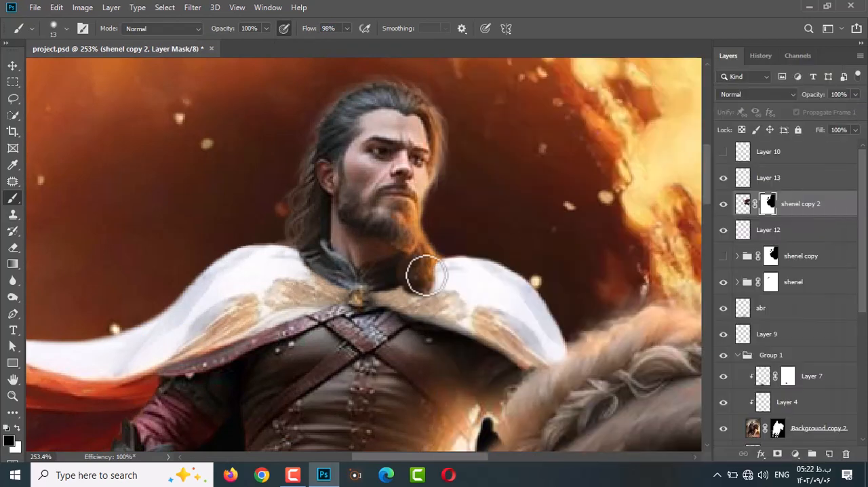
{"action": "key", "text": "shift+r"}
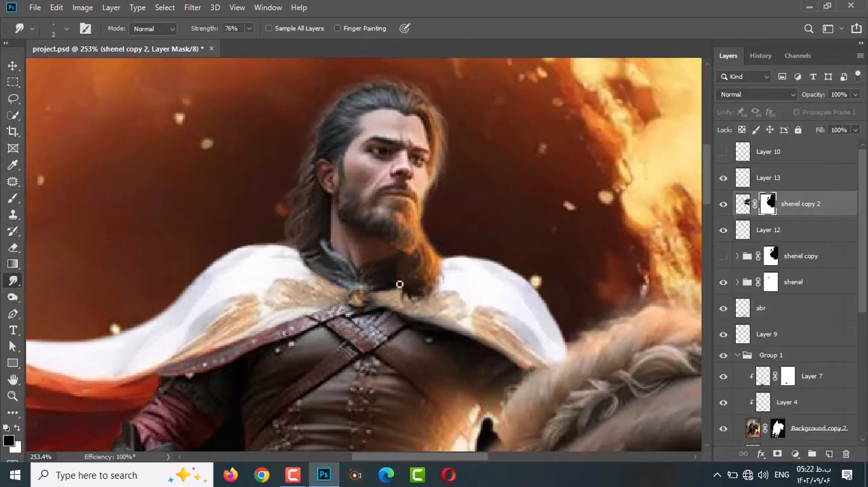
{"action": "key", "text": "b"}
{"action": "key", "text": "x"}
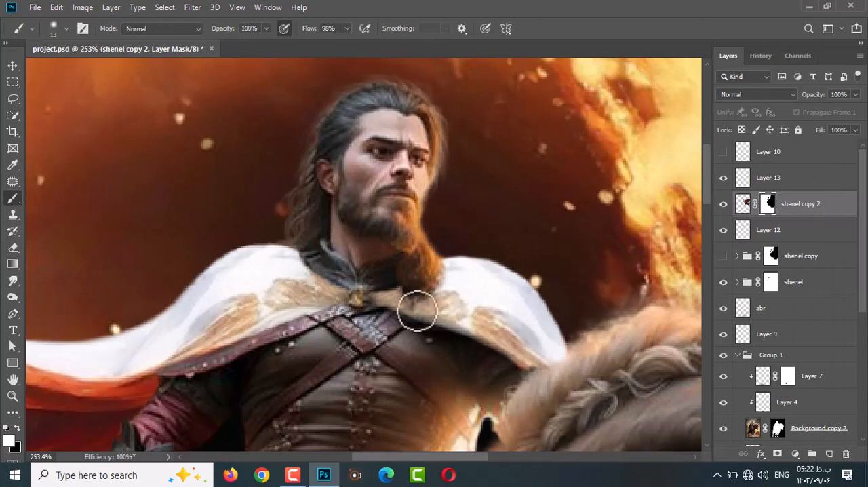
{"action": "key", "text": "r"}
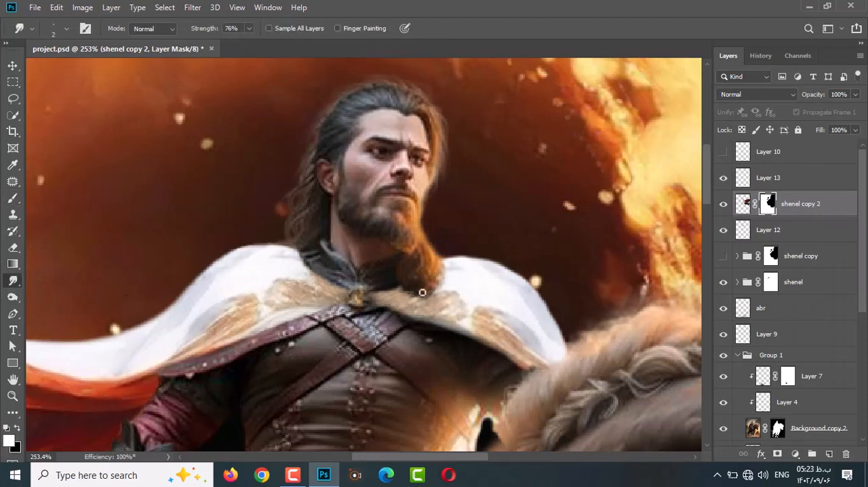
{"action": "key", "text": "ctrl+0"}
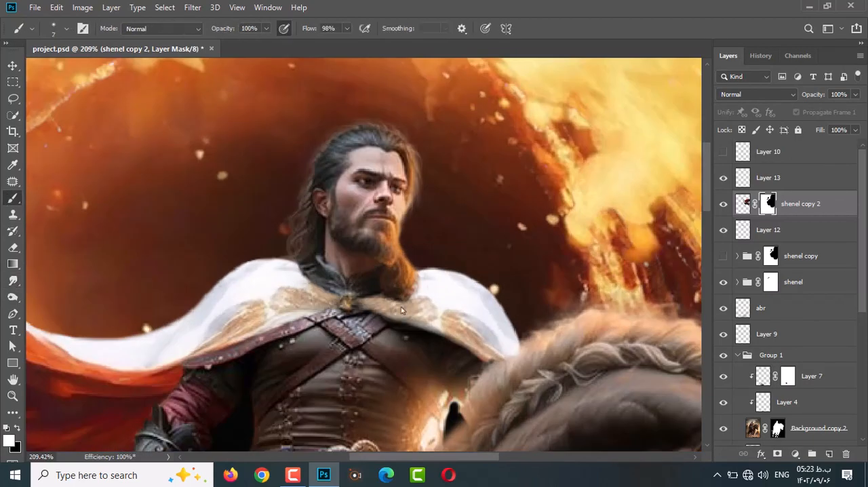
Deepen the shading on Layer 13 with a size 11 brush at 6% flow, set its opacity to 42%, and add a layer mask.
{"action": "key", "text": "alt+bracketright"}
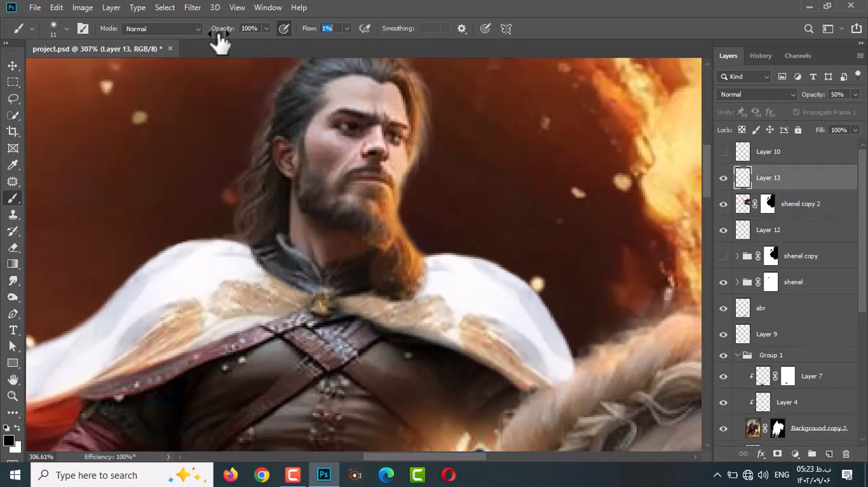
{"action": "scroll", "coordinate": [404, 298], "scroll_direction": "down", "scroll_amount": 3}
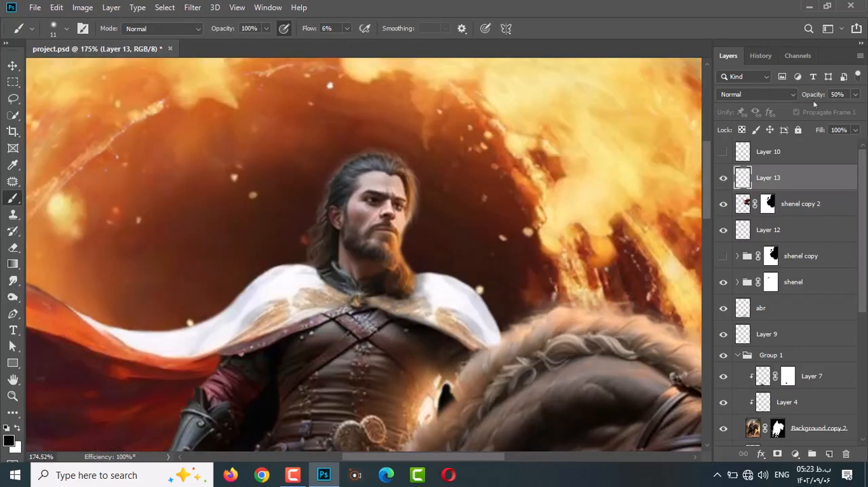
{"action": "scroll", "coordinate": [427, 285], "scroll_direction": "up", "scroll_amount": 2}
{"action": "key", "text": "x"}
{"action": "scroll", "coordinate": [434, 284], "scroll_direction": "down", "scroll_amount": 2}
{"action": "scroll", "coordinate": [344, 282], "scroll_direction": "down", "scroll_amount": 4}
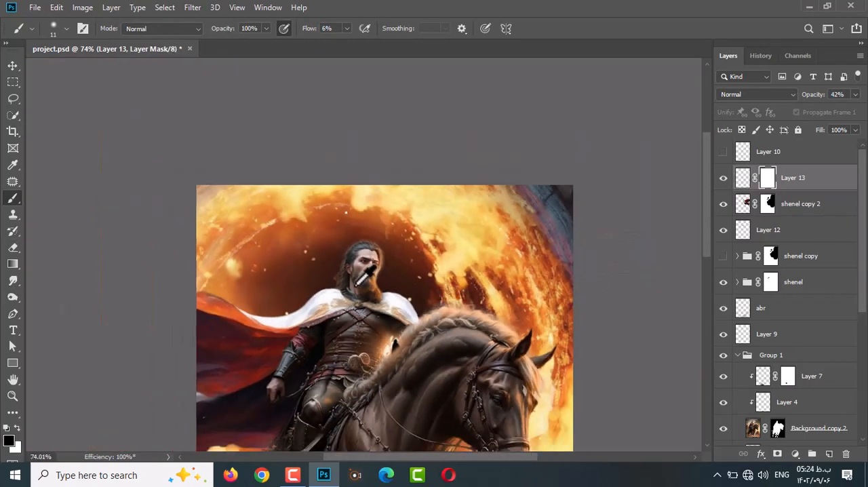
Enlarge the brush to size 45 and paint soft black shading on Layer 13 below the beard.
{"action": "scroll", "coordinate": [350, 286], "scroll_direction": "up", "scroll_amount": 2}
{"action": "left_click", "coordinate": [742, 178]}
{"action": "scroll", "coordinate": [314, 297], "scroll_direction": "up", "scroll_amount": 3}
{"action": "key", "text": "bracketright"}
{"action": "key", "text": "bracketright"}
{"action": "key", "text": "bracketright"}
{"action": "key", "text": "bracketright"}
{"action": "key", "text": "bracketright"}
{"action": "key", "text": "bracketright"}
{"action": "key", "text": "bracketright"}
{"action": "scroll", "coordinate": [434, 319], "scroll_direction": "down", "scroll_amount": 7}
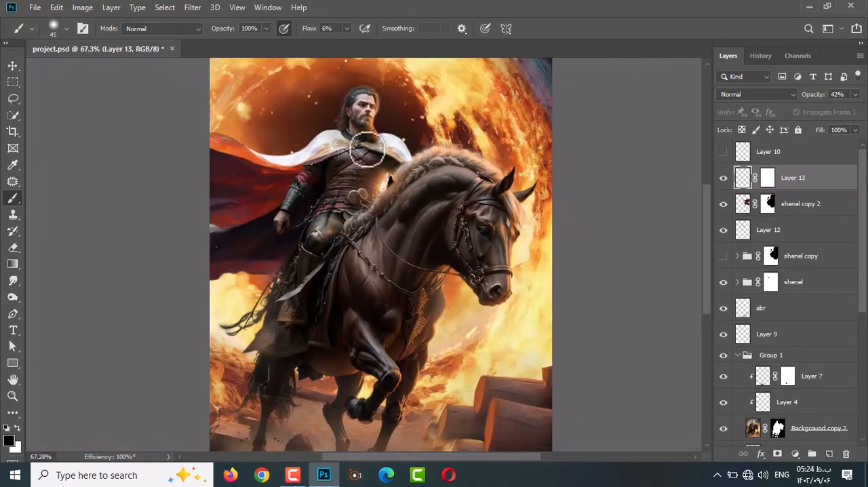
Trim the cloak's shoulder edge nearest the horse on the shenel copy 2 mask with a size 23 black brush at 100% flow.
{"action": "scroll", "coordinate": [371, 144], "scroll_direction": "up", "scroll_amount": 7}
{"action": "left_click", "coordinate": [768, 203]}
{"action": "scroll", "coordinate": [387, 106], "scroll_direction": "up", "scroll_amount": 1}
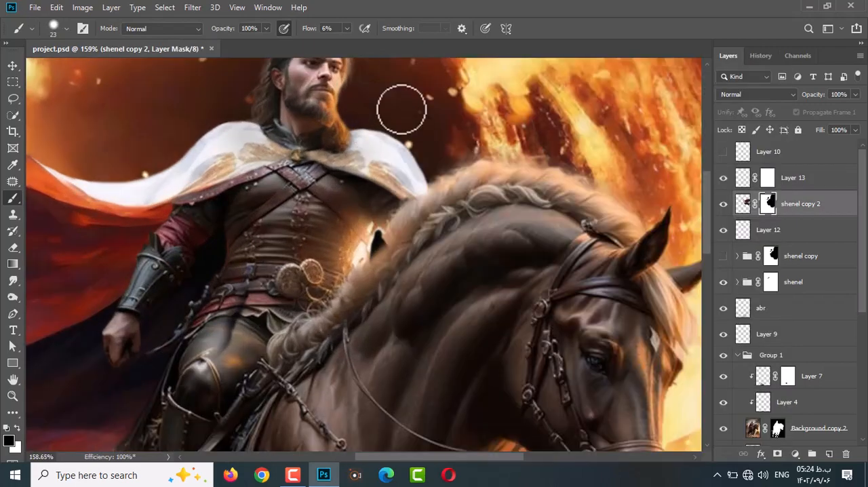
{"action": "scroll", "coordinate": [413, 146], "scroll_direction": "down", "scroll_amount": 2}
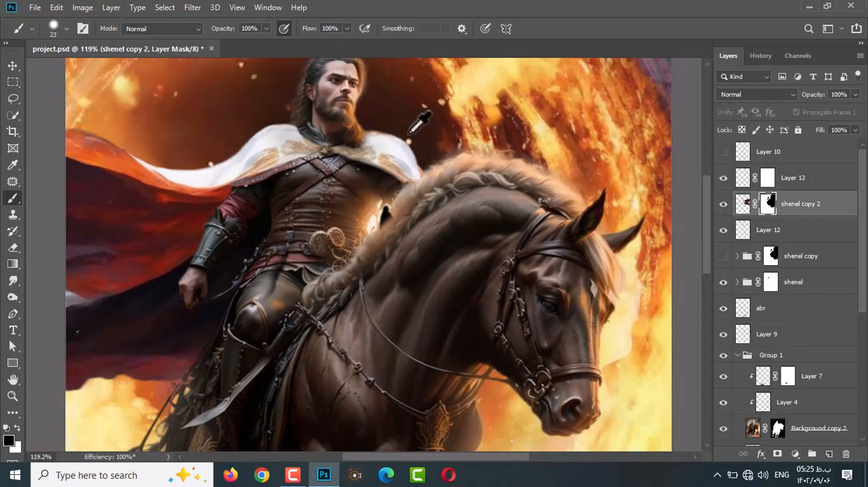
Target Layer 13 over the cloak and adjust it with Free Transform.
{"action": "scroll", "coordinate": [436, 176], "scroll_direction": "down", "scroll_amount": 3}
{"action": "key", "text": "v"}
{"action": "left_click", "coordinate": [299, 140], "text": "ctrl"}
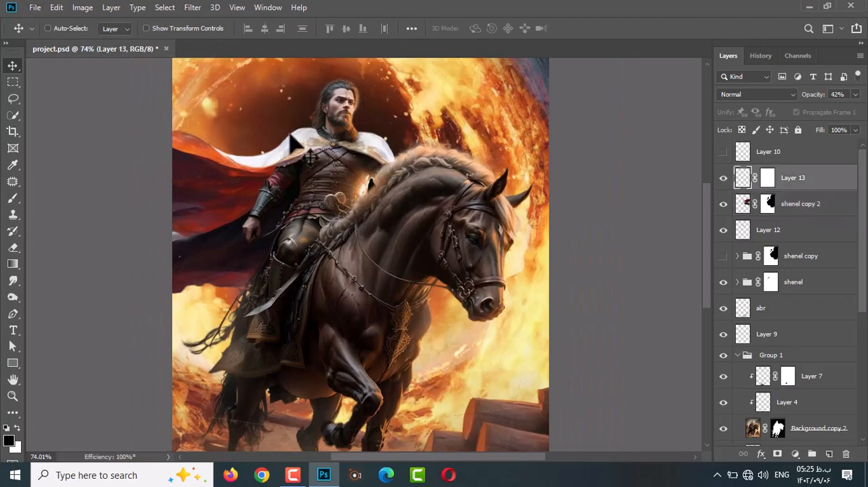
{"action": "key", "text": "ctrl+t"}
{"action": "left_click", "coordinate": [583, 28]}
{"action": "left_click", "coordinate": [737, 204]}
{"action": "scroll", "coordinate": [373, 183], "scroll_direction": "up", "scroll_amount": 7}
Paint black on the Background copy 2 mask with a size 4 brush to cut out the glowing gap between rider and mane.
{"action": "left_click", "coordinate": [462, 266], "text": "ctrl"}
{"action": "scroll", "coordinate": [358, 180], "scroll_direction": "up", "scroll_amount": 6}
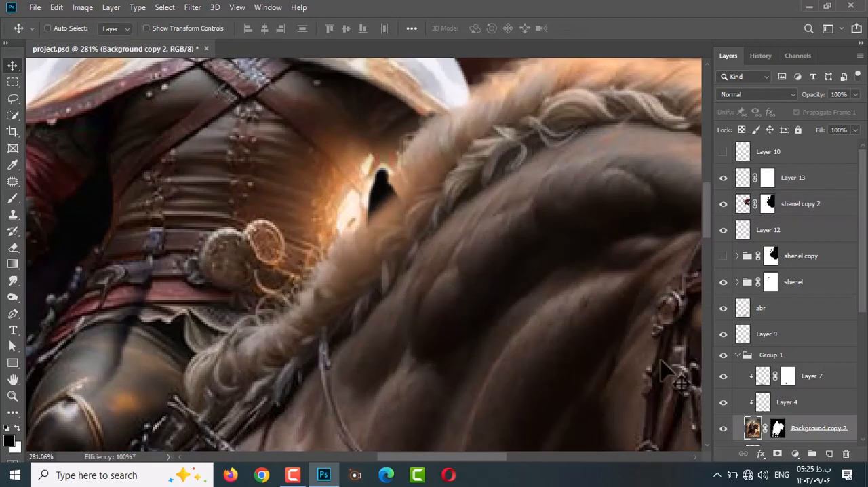
{"action": "left_click", "coordinate": [777, 428]}
{"action": "key", "text": "b"}
{"action": "left_click_drag", "start_coordinate": [370, 189], "coordinate": [360, 192]}
{"action": "scroll", "coordinate": [424, 288], "scroll_direction": "down", "scroll_amount": 9}
{"action": "scroll", "coordinate": [780, 380], "scroll_direction": "down", "scroll_amount": 2}
{"action": "left_click", "coordinate": [778, 377]}
{"action": "scroll", "coordinate": [438, 297], "scroll_direction": "up", "scroll_amount": 12}
{"action": "mouse_move", "coordinate": [468, 249]}
{"action": "left_mouse_down"}
{"action": "mouse_move", "coordinate": [469, 233]}
{"action": "mouse_move", "coordinate": [440, 235]}
{"action": "mouse_move", "coordinate": [441, 273]}
{"action": "mouse_move", "coordinate": [432, 273]}
{"action": "left_mouse_up"}
{"action": "scroll", "coordinate": [441, 273], "scroll_direction": "down", "scroll_amount": 3}
{"action": "left_click_drag", "start_coordinate": [411, 313], "coordinate": [430, 259]}
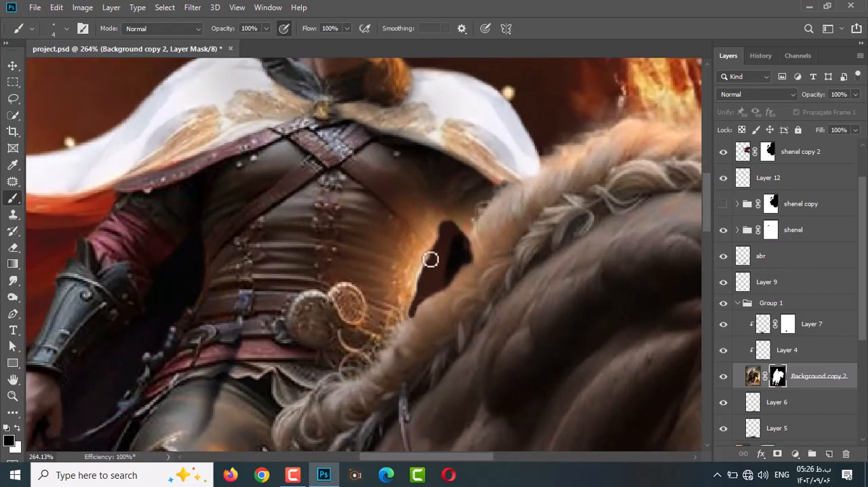
Smudge the gap's mask edge with a size 2 brush and clear the dark remnant inside it on the shenel copy 2 mask.
{"action": "key", "text": "r"}
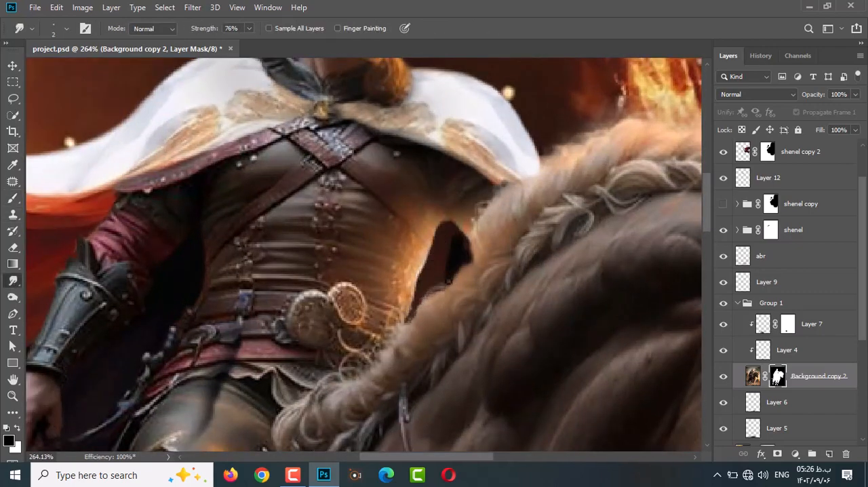
{"action": "key", "text": "v"}
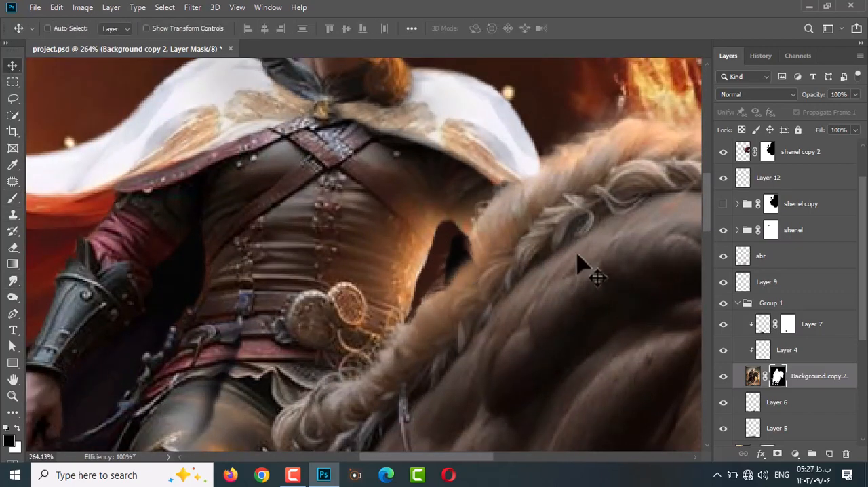
{"action": "left_click", "coordinate": [766, 152]}
{"action": "key", "text": "b"}
{"action": "scroll", "coordinate": [461, 249], "scroll_direction": "up", "scroll_amount": 1}
Smudge the Background copy 2 mask along the mane beside the gap with a size 3 brush at 76% strength.
{"action": "left_click", "coordinate": [777, 376]}
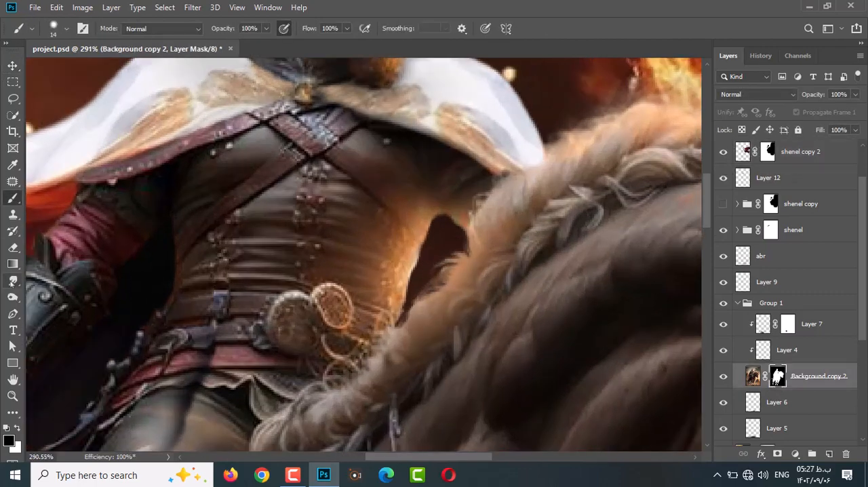
{"action": "key", "text": "r"}
{"action": "scroll", "coordinate": [430, 306], "scroll_direction": "down", "scroll_amount": 5}
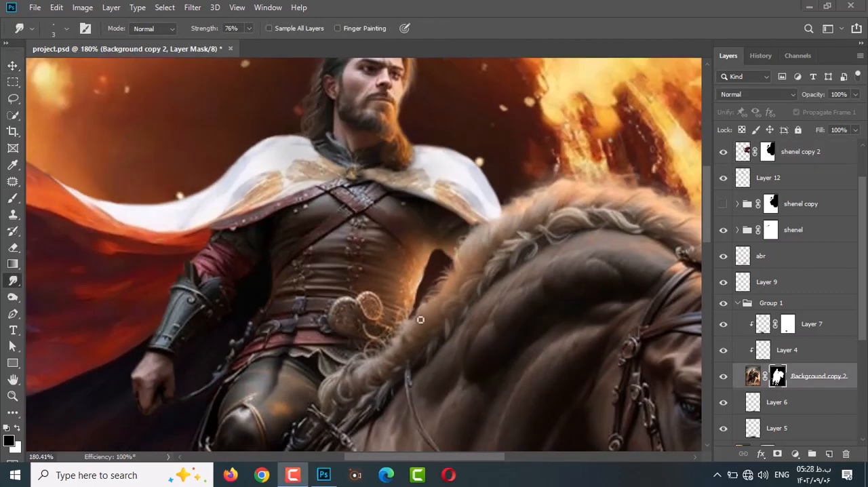
Refine the gap on the Background copy 2 mask in white and black, using brush sizes 13 and 9.
{"action": "key", "text": "b"}
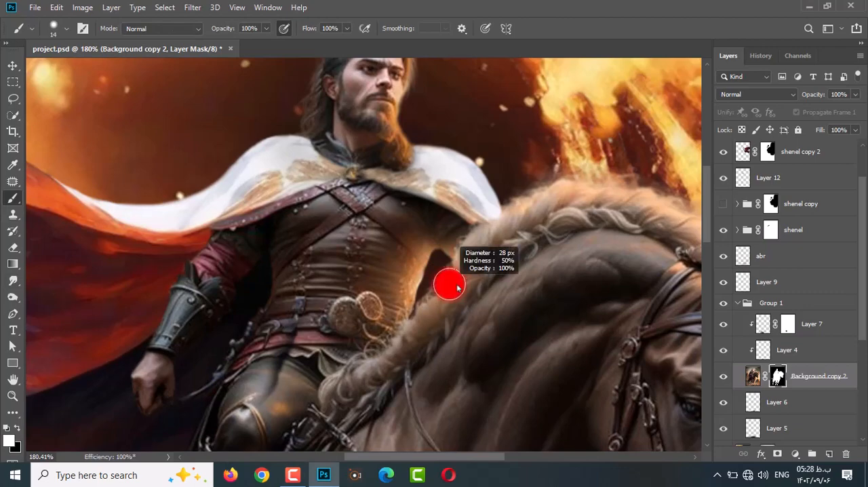
{"action": "key", "text": "x"}
{"action": "scroll", "coordinate": [452, 296], "scroll_direction": "up", "scroll_amount": 5}
{"action": "key", "text": "bracketleft"}
{"action": "key", "text": "bracketleft"}
{"action": "key", "text": "bracketleft"}
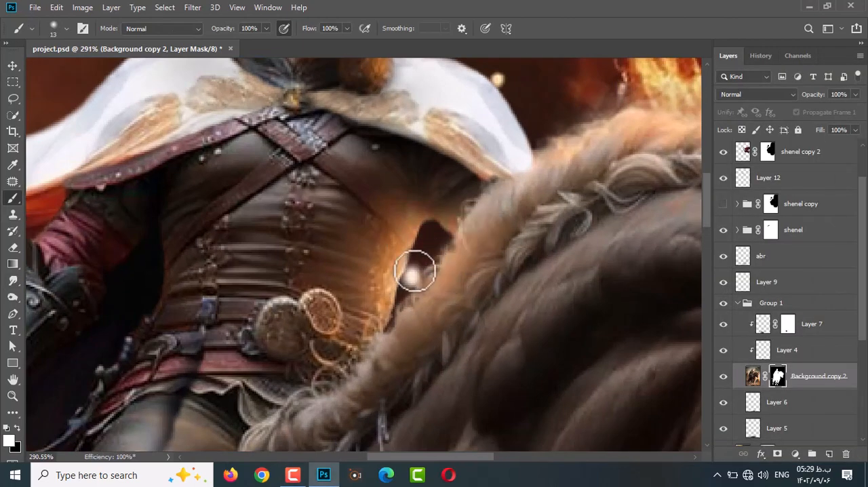
{"action": "key", "text": "x"}
{"action": "scroll", "coordinate": [396, 267], "scroll_direction": "down", "scroll_amount": 2}
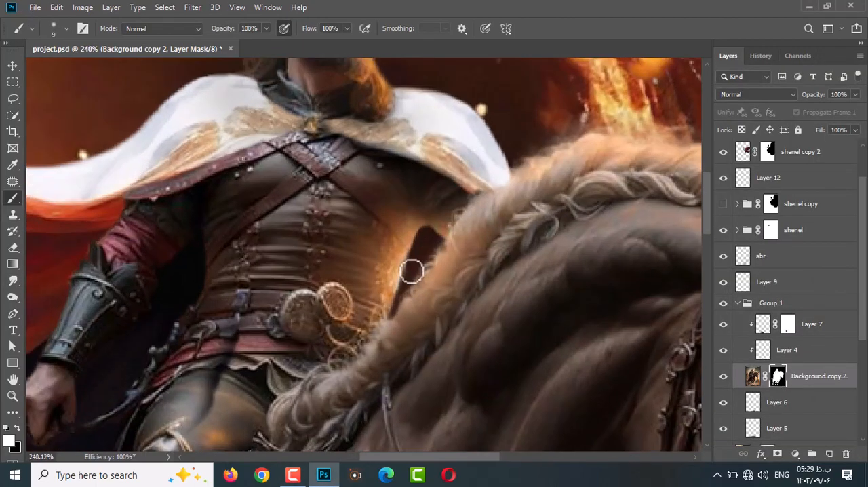
Blend the mane's edge along the gap on the Background copy 2 mask, alternating the size 3 Smudge tool and the size 9 brush.
{"action": "key", "text": "r"}
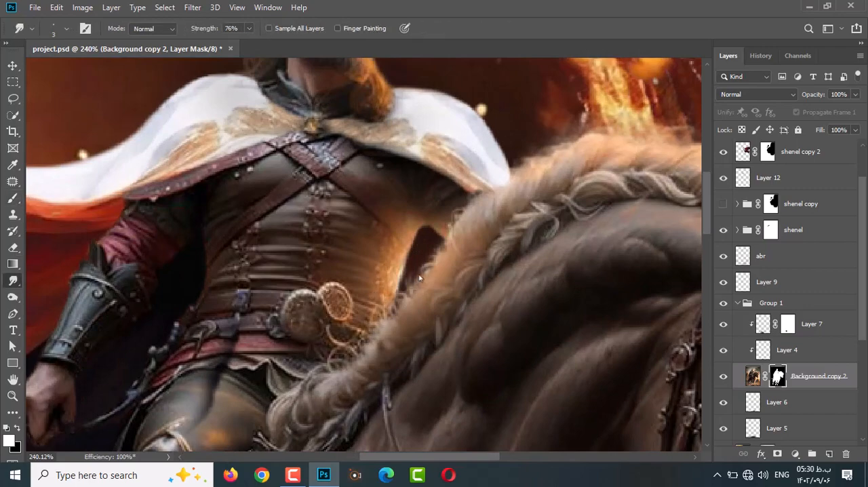
{"action": "scroll", "coordinate": [402, 304], "scroll_direction": "down", "scroll_amount": 1}
{"action": "key", "text": "b"}
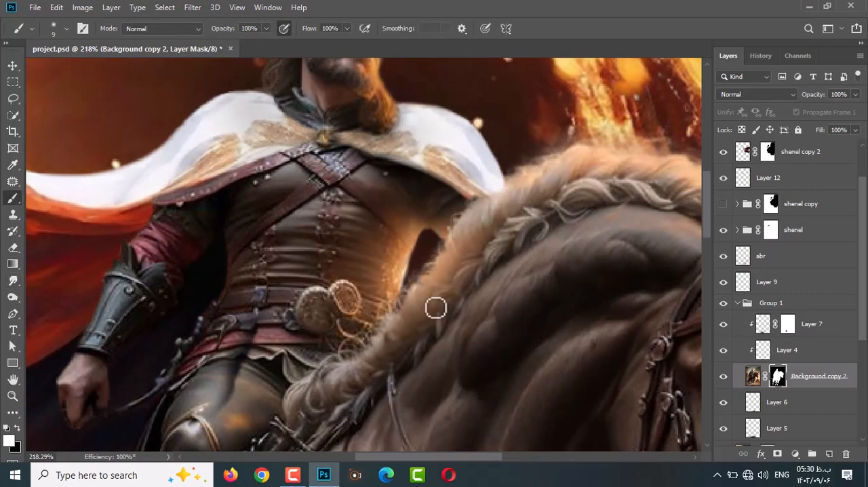
{"action": "scroll", "coordinate": [339, 315], "scroll_direction": "up", "scroll_amount": 2}
{"action": "key", "text": "r"}
{"action": "scroll", "coordinate": [264, 284], "scroll_direction": "down", "scroll_amount": 2}
Add a clipped layer above Background copy 2 and paint a dark tone over the glowing waist with a size 37 brush.
{"action": "key", "text": "ctrl+alt+shift+n"}
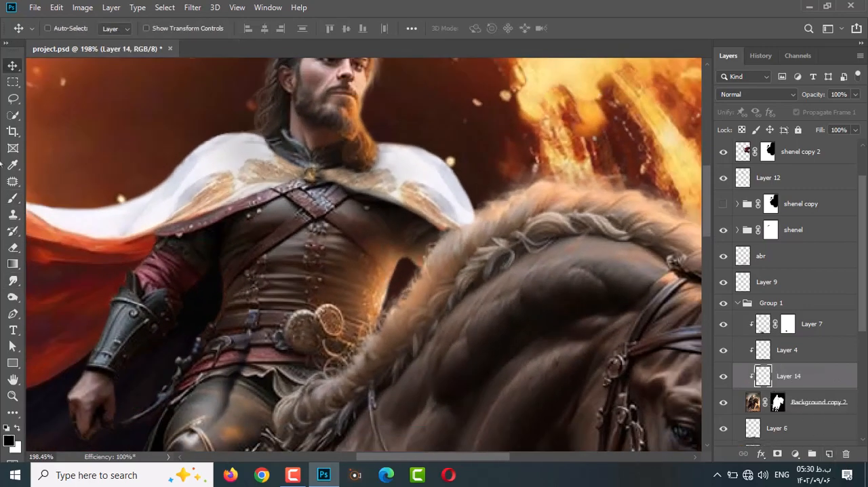
{"action": "key", "text": "b"}
{"action": "left_click", "coordinate": [403, 287], "text": "alt"}
{"action": "mouse_move", "coordinate": [382, 282]}
{"action": "left_mouse_down"}
{"action": "mouse_move", "coordinate": [404, 257]}
{"action": "mouse_move", "coordinate": [387, 278]}
{"action": "left_mouse_up"}
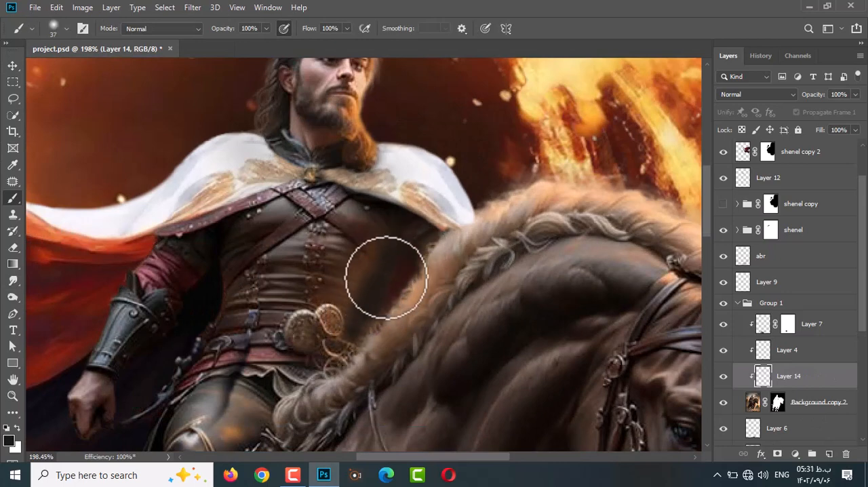
Set Layer 14 to Multiply at 86% opacity, then add a mask and soften the shading on it at 57% flow.
{"action": "left_click", "coordinate": [757, 95]}
{"action": "left_click", "coordinate": [749, 144]}
{"action": "left_click_drag", "start_coordinate": [814, 99], "coordinate": [804, 99]}
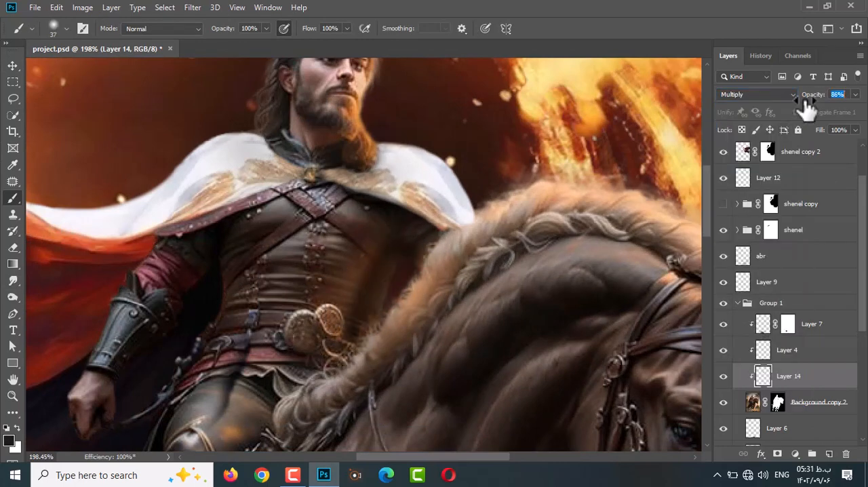
{"action": "left_click", "coordinate": [777, 454]}
{"action": "scroll", "coordinate": [281, 204], "scroll_direction": "down", "scroll_amount": 2}
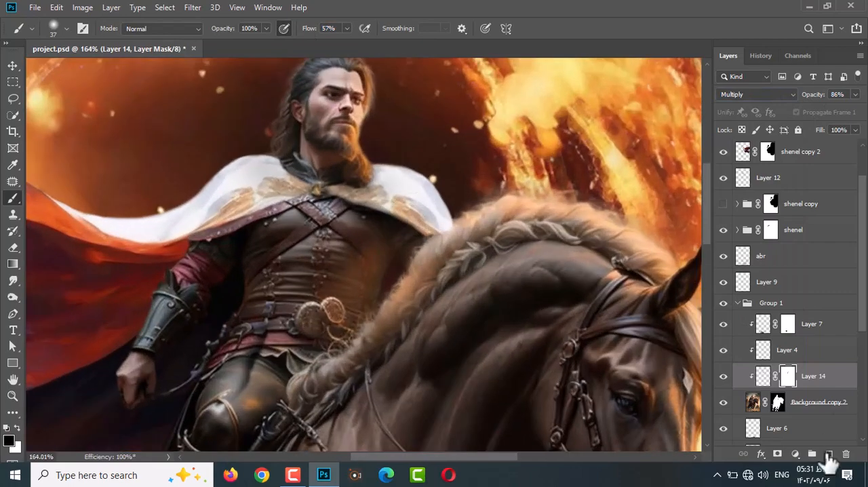
Add a clipped layer above Layer 14 for the rider's shading, set it to Darken and lower its opacity to 63%.
{"action": "left_click", "coordinate": [829, 454]}
{"action": "left_click", "coordinate": [756, 95]}
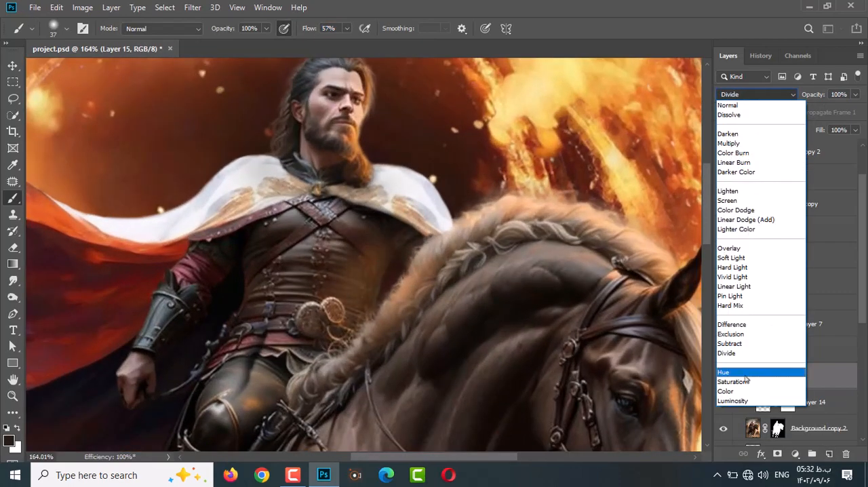
{"action": "left_click", "coordinate": [752, 134]}
{"action": "left_click_drag", "start_coordinate": [821, 103], "coordinate": [811, 105]}
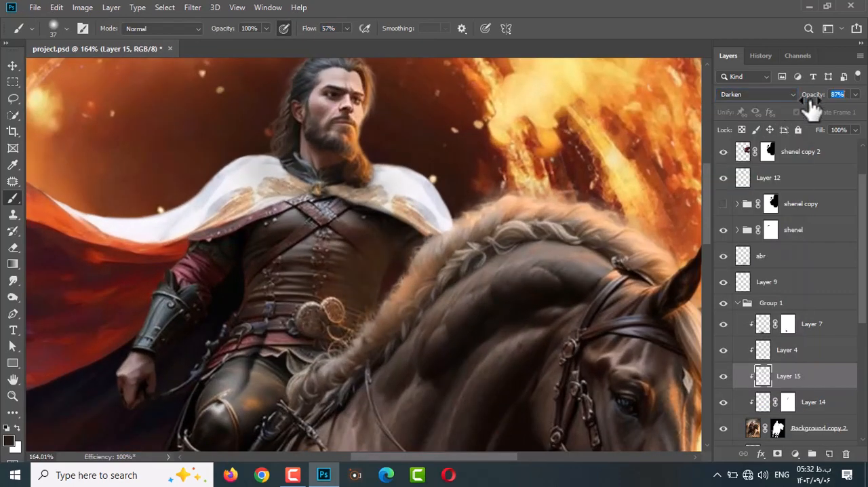
{"action": "scroll", "coordinate": [377, 146], "scroll_direction": "down", "scroll_amount": 7}
{"action": "key", "text": "v"}
{"action": "scroll", "coordinate": [387, 238], "scroll_direction": "up", "scroll_amount": 4}
{"action": "left_click", "coordinate": [823, 354]}
{"action": "left_click", "coordinate": [757, 382]}
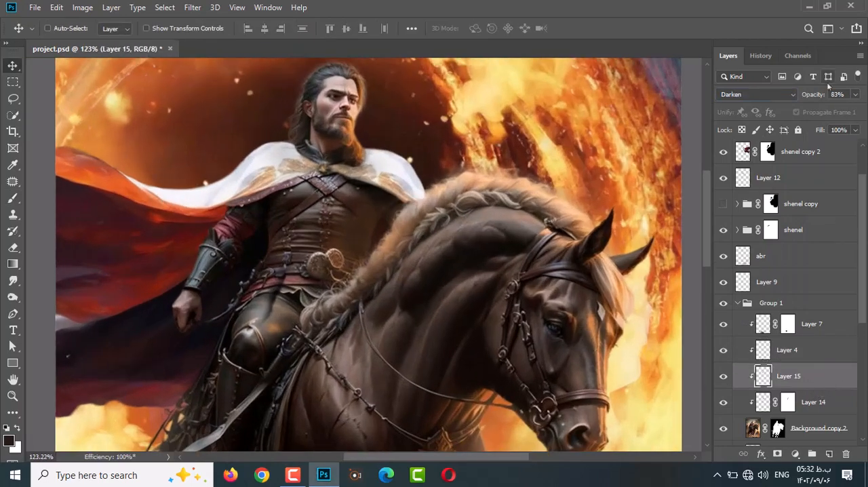
{"action": "scroll", "coordinate": [314, 205], "scroll_direction": "down", "scroll_amount": 1}
{"action": "scroll", "coordinate": [339, 237], "scroll_direction": "up", "scroll_amount": 4}
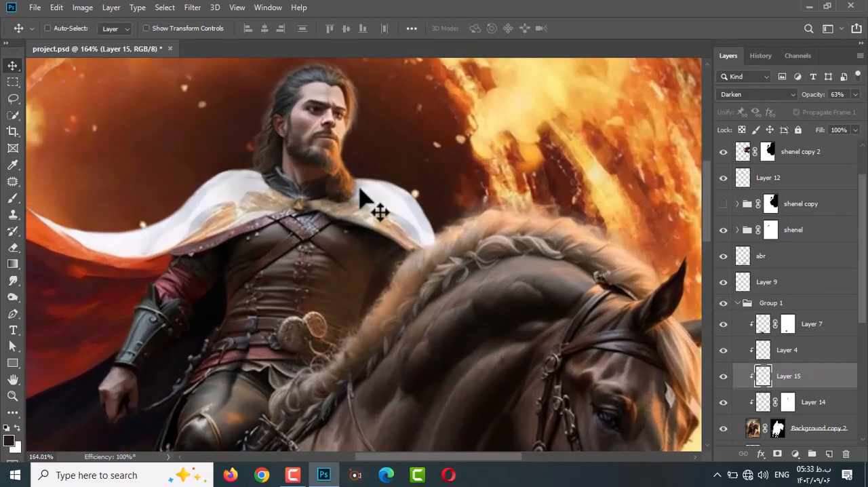
Add an empty layer directly above Layer 8 copy 2, beneath the rider's group.
{"action": "left_click", "coordinate": [361, 189], "text": "ctrl"}
{"action": "scroll", "coordinate": [793, 377], "scroll_direction": "up", "scroll_amount": 1}
{"action": "left_click", "coordinate": [828, 454]}
{"action": "key", "text": "b"}
{"action": "scroll", "coordinate": [354, 256], "scroll_direction": "down", "scroll_amount": 11}
{"action": "scroll", "coordinate": [347, 276], "scroll_direction": "up", "scroll_amount": 10}
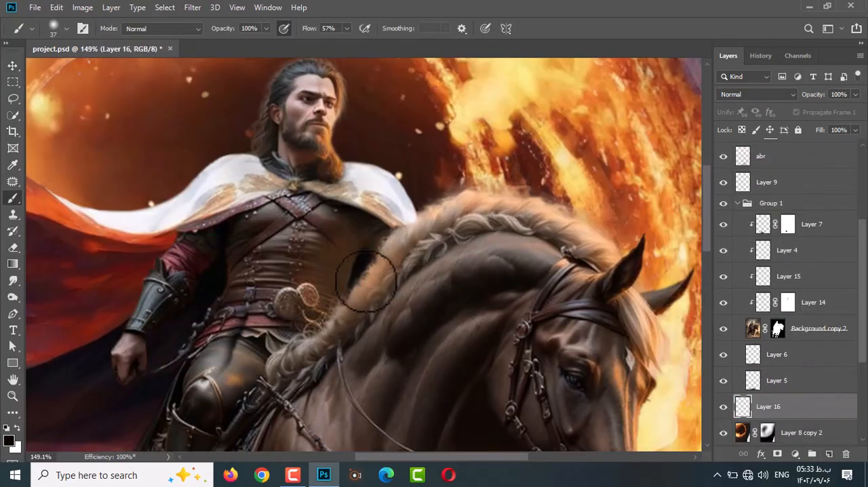
Add a Levels adjustment clipped above Layer 7, darken its midtones, and invert its mask to black.
{"action": "left_click", "coordinate": [778, 328]}
{"action": "left_click", "coordinate": [807, 224]}
{"action": "left_click", "coordinate": [795, 454]}
{"action": "left_click", "coordinate": [792, 280]}
{"action": "left_click_drag", "start_coordinate": [773, 196], "coordinate": [789, 197]}
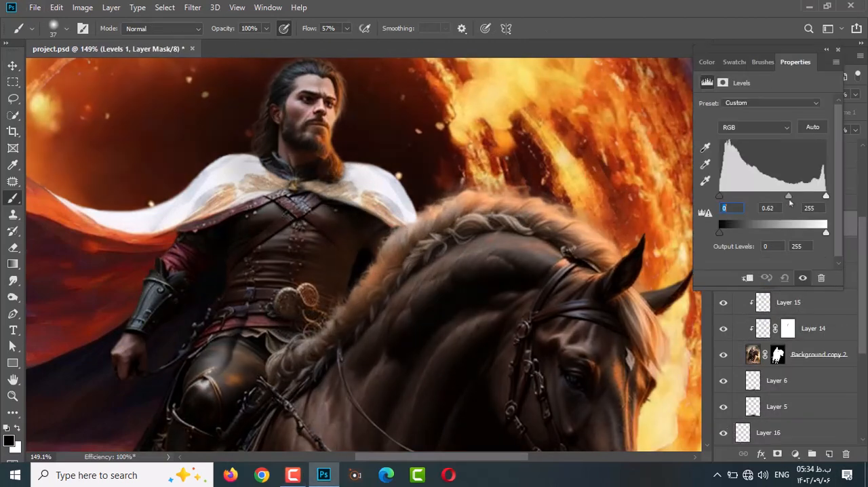
{"action": "mouse_move", "coordinate": [719, 196]}
{"action": "left_mouse_down"}
{"action": "mouse_move", "coordinate": [732, 197]}
{"action": "mouse_move", "coordinate": [719, 197]}
{"action": "left_mouse_up"}
{"action": "left_click", "coordinate": [748, 278]}
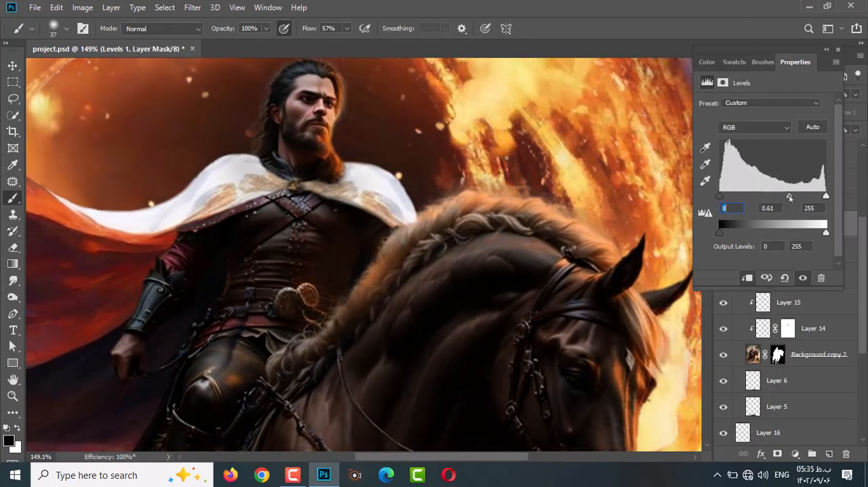
{"action": "left_click_drag", "start_coordinate": [789, 197], "coordinate": [796, 196]}
{"action": "left_click", "coordinate": [825, 51]}
{"action": "key", "text": "ctrl+i"}
Paint white on the Levels 1 mask over the rider's torso, arm and waist with a size 60 brush at 15% flow.
{"action": "right_click", "coordinate": [335, 246], "text": "alt"}
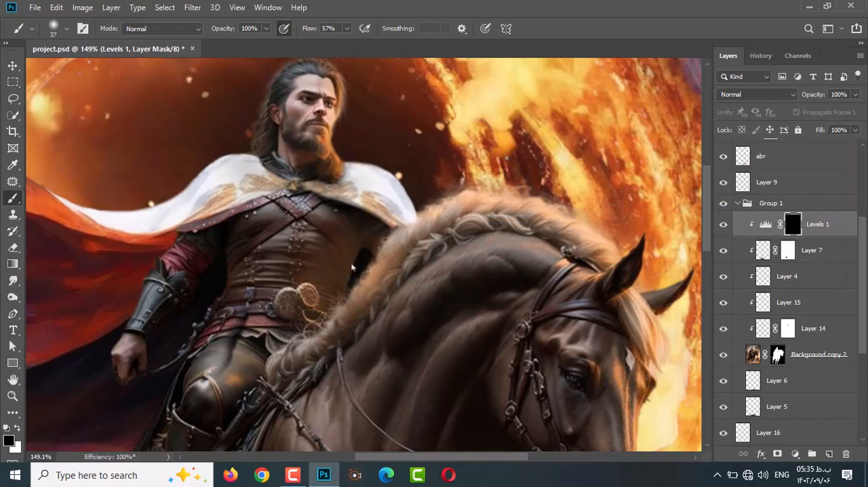
{"action": "key", "text": "x"}
{"action": "left_click_drag", "start_coordinate": [367, 238], "coordinate": [360, 272]}
{"action": "left_click_drag", "start_coordinate": [312, 31], "coordinate": [296, 35]}
{"action": "right_click", "coordinate": [335, 257], "text": "alt"}
{"action": "left_click_drag", "start_coordinate": [263, 225], "coordinate": [208, 359]}
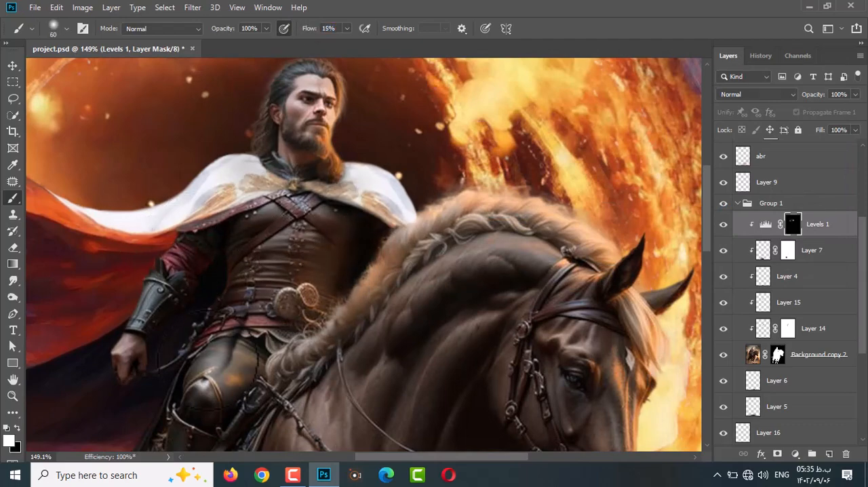
{"action": "mouse_move", "coordinate": [289, 211]}
{"action": "left_mouse_down"}
{"action": "mouse_move", "coordinate": [339, 287]}
{"action": "mouse_move", "coordinate": [358, 273]}
{"action": "mouse_move", "coordinate": [386, 276]}
{"action": "left_mouse_up"}
{"action": "key", "text": "x"}
{"action": "key", "text": "x"}
Lower Layer 15 to 38% opacity and the Levels 1 adjustment to 81% opacity.
{"action": "scroll", "coordinate": [291, 280], "scroll_direction": "down", "scroll_amount": 6}
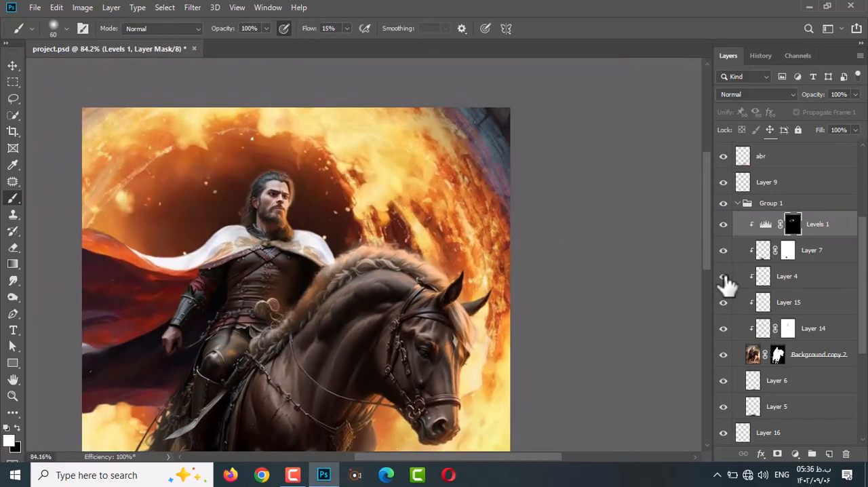
{"action": "left_click", "coordinate": [814, 329]}
{"action": "left_click", "coordinate": [800, 303]}
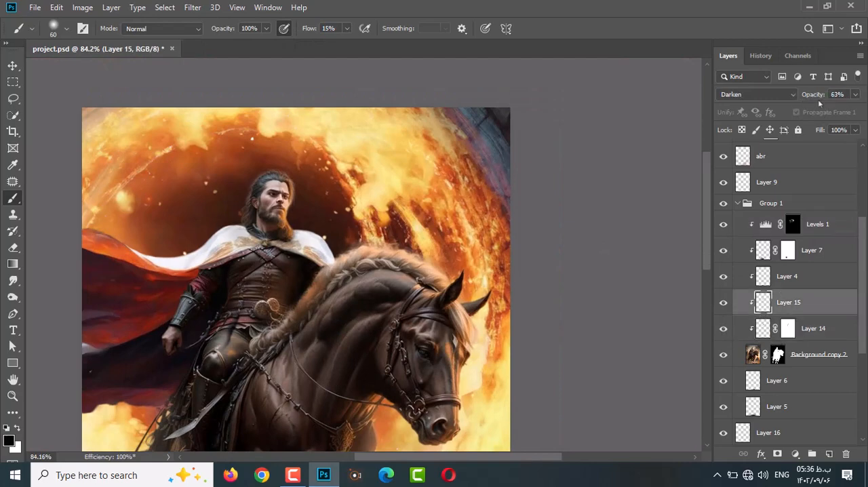
{"action": "left_click", "coordinate": [793, 229]}
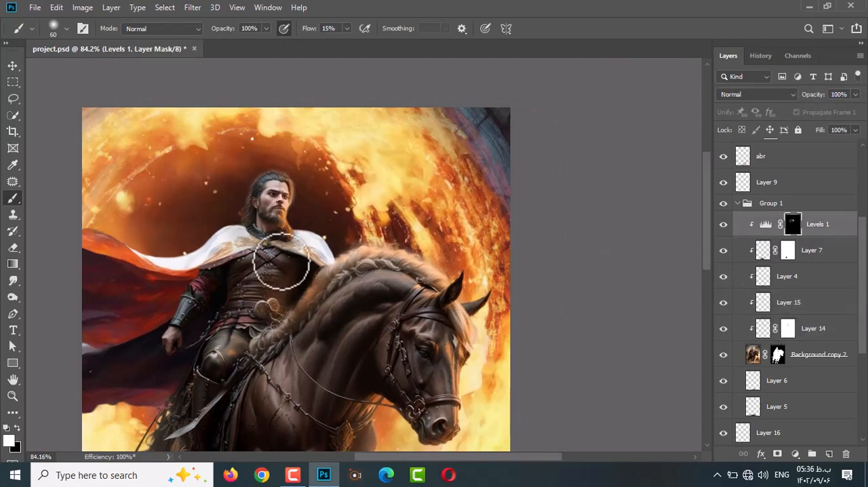
{"action": "left_click", "coordinate": [249, 345], "text": "ctrl"}
Sharpen the cloak on the Background copy and shenel copy 2 layers with the Sharpen tool.
{"action": "scroll", "coordinate": [264, 319], "scroll_direction": "up", "scroll_amount": 2}
{"action": "scroll", "coordinate": [760, 220], "scroll_direction": "up", "scroll_amount": 2}
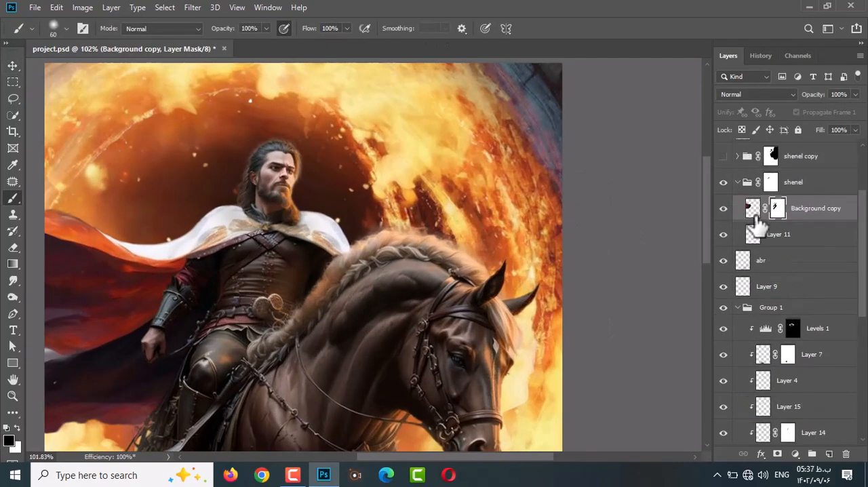
{"action": "left_click", "coordinate": [753, 210]}
{"action": "right_click", "coordinate": [13, 280]}
{"action": "left_click", "coordinate": [53, 293]}
{"action": "left_click", "coordinate": [308, 227], "text": "ctrl"}
{"action": "left_click", "coordinate": [323, 240], "text": "ctrl"}
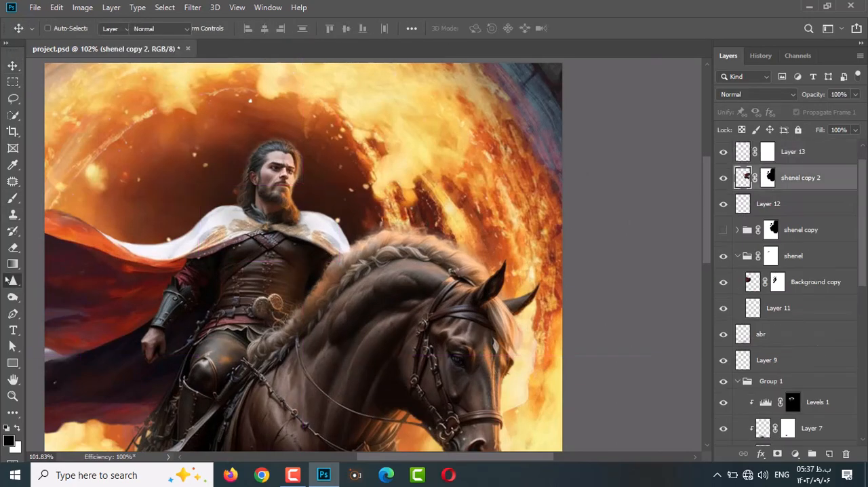
{"action": "key", "text": "bracketright"}
{"action": "key", "text": "bracketright"}
{"action": "key", "text": "bracketright"}
Add a layer above Layer 11, shade the cloak's hem with a size 8 brush, and clean up Layer 11 with a size 32 eraser.
{"action": "scroll", "coordinate": [269, 251], "scroll_direction": "up", "scroll_amount": 3}
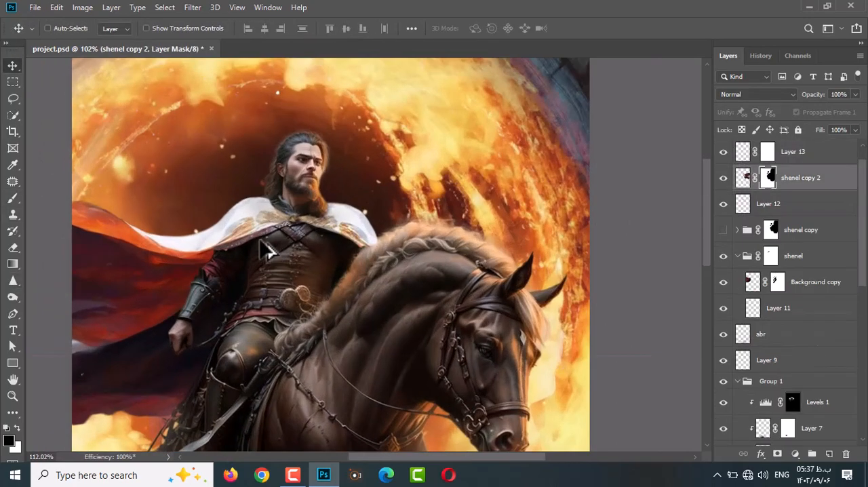
{"action": "key", "text": "b"}
{"action": "right_click", "coordinate": [289, 234], "text": "alt"}
{"action": "left_click", "coordinate": [828, 453], "text": "ctrl"}
{"action": "key", "text": "ctrl+z"}
{"action": "left_click", "coordinate": [252, 216], "text": "ctrl"}
{"action": "left_click", "coordinate": [235, 220], "text": "ctrl"}
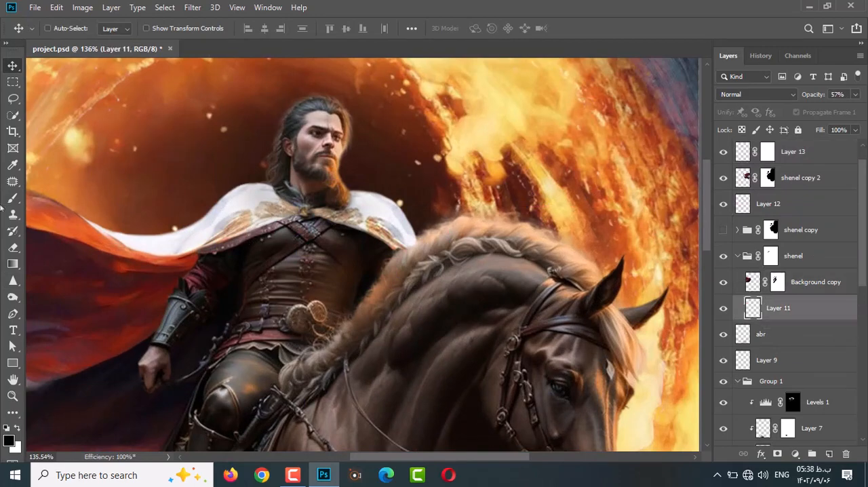
{"action": "scroll", "coordinate": [248, 238], "scroll_direction": "up", "scroll_amount": 7}
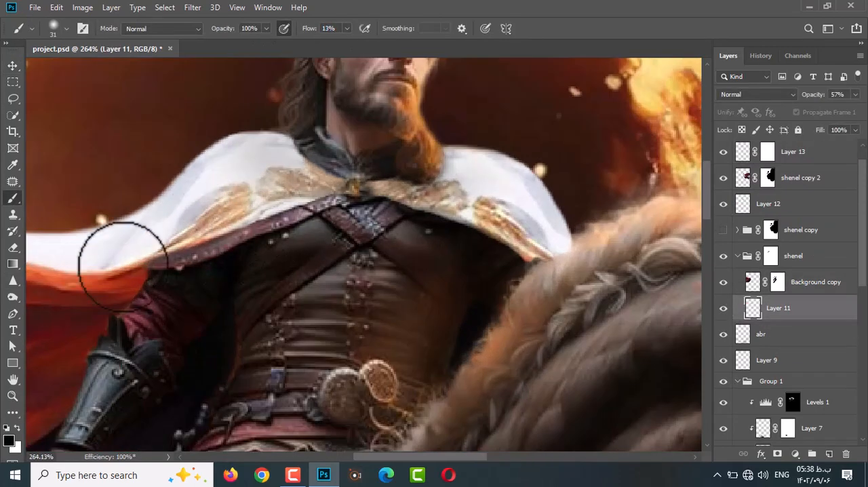
{"action": "key", "text": "shift+0"}
{"action": "left_click", "coordinate": [829, 453]}
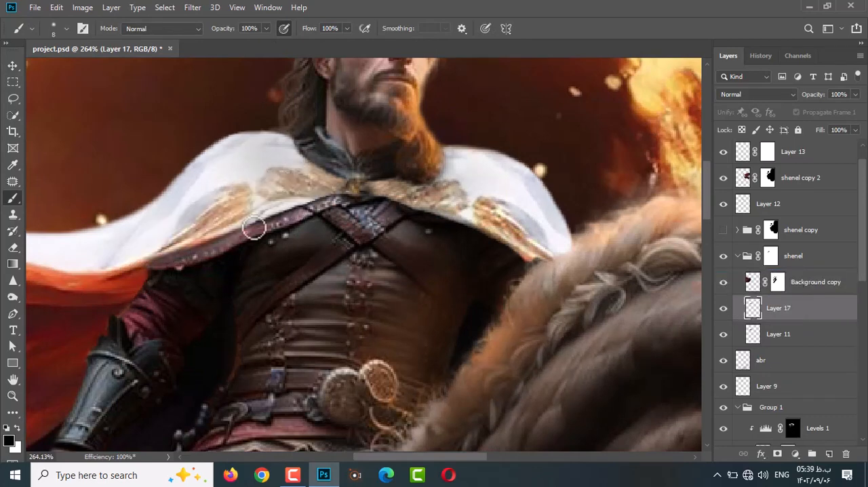
{"action": "key", "text": "e"}
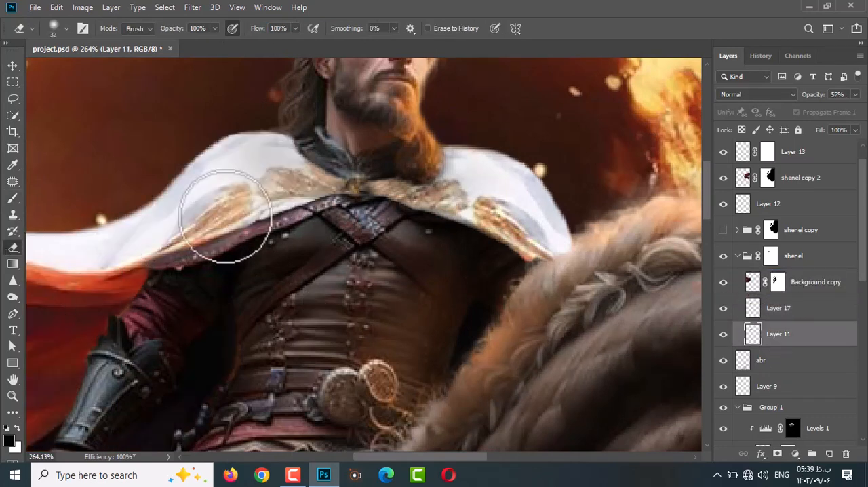
{"action": "key", "text": "v"}
{"action": "left_click", "coordinate": [129, 274], "text": "ctrl"}
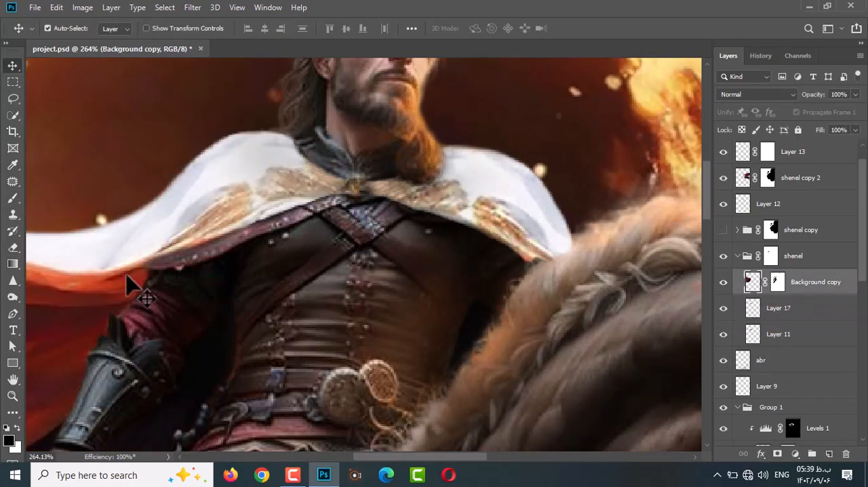
{"action": "left_click_drag", "start_coordinate": [128, 275], "coordinate": [166, 278]}
{"action": "key", "text": "ctrl+z"}
Paint dark shading under the cloak's hem on a new top layer in Group 1, erase the excess, and set the layer to 62% opacity.
{"action": "left_click_drag", "start_coordinate": [225, 244], "coordinate": [228, 250]}
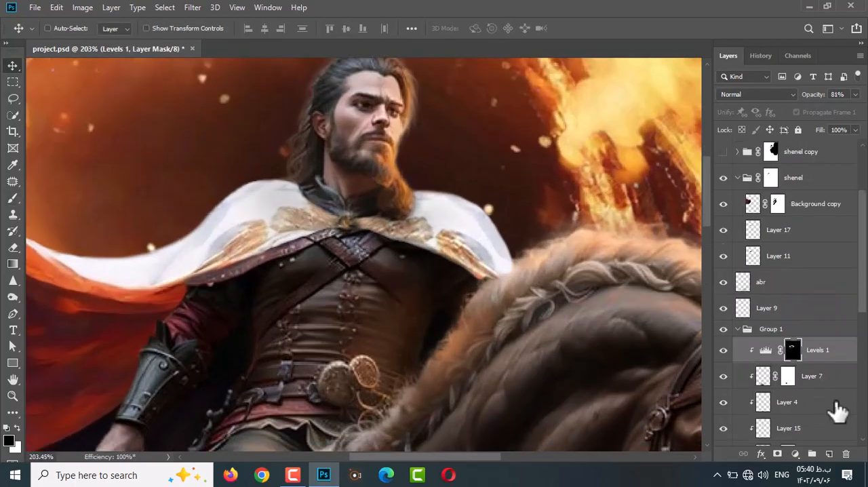
{"action": "left_click", "coordinate": [828, 454]}
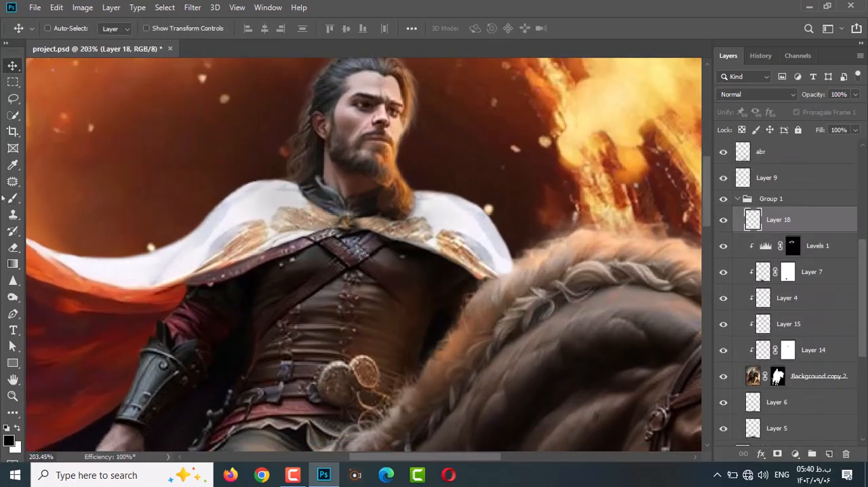
{"action": "key", "text": "b"}
{"action": "key", "text": "e"}
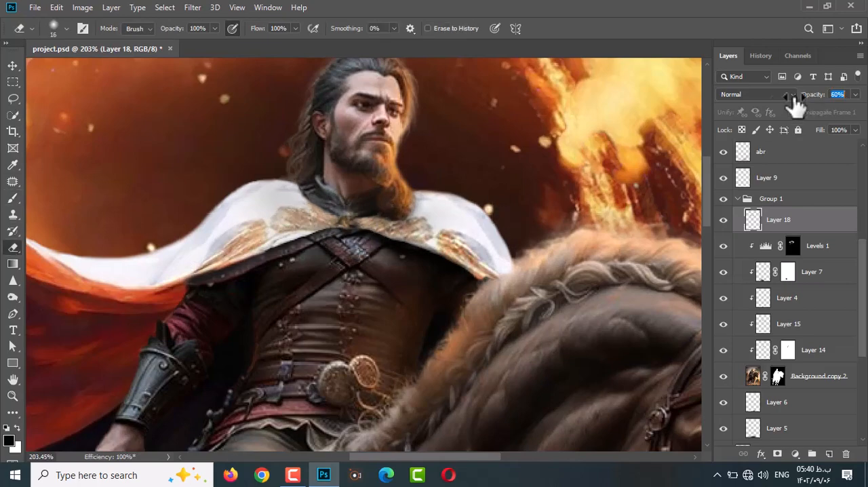
{"action": "left_click_drag", "start_coordinate": [794, 98], "coordinate": [775, 98]}
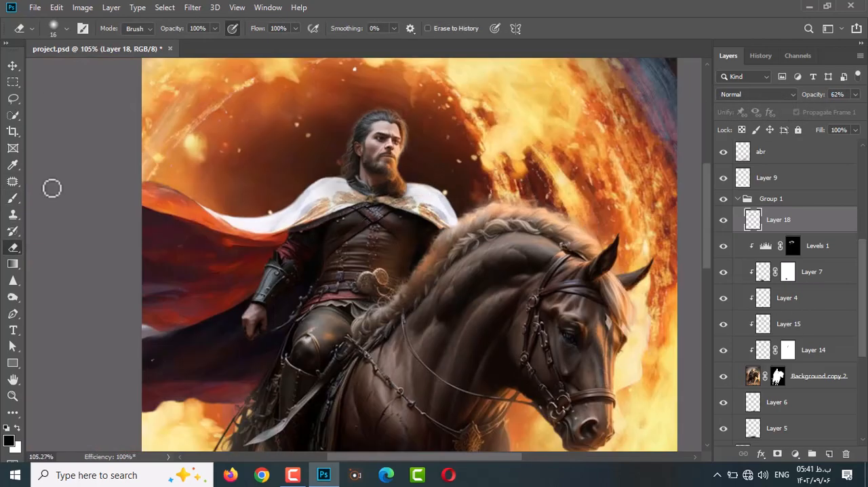
{"action": "key", "text": "v"}
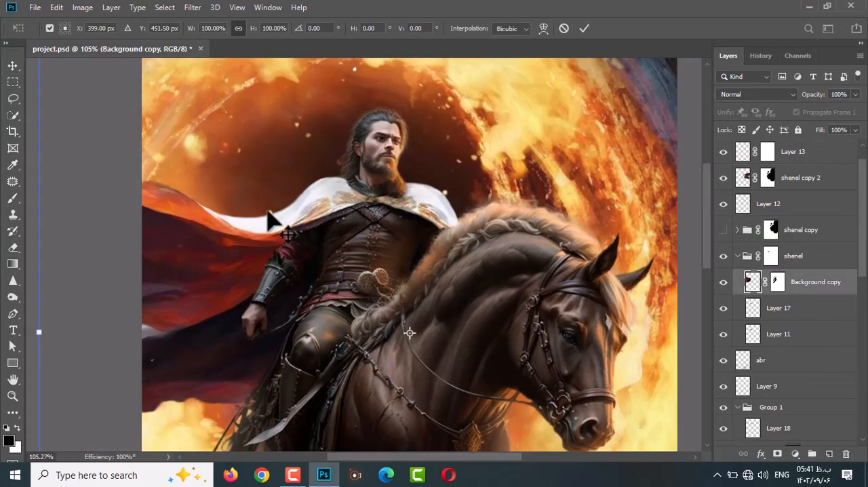
Fit the Background copy cloak to the shoulder with Free Transform, at about 114% width and 101% height, rotated about -1° and skewed.
{"action": "scroll", "coordinate": [188, 70], "scroll_direction": "down", "scroll_amount": 3}
{"action": "scroll", "coordinate": [375, 214], "scroll_direction": "up", "scroll_amount": 3}
{"action": "left_click_drag", "start_coordinate": [375, 214], "coordinate": [394, 207]}
{"action": "scroll", "coordinate": [293, 209], "scroll_direction": "down", "scroll_amount": 3}
{"action": "left_click_drag", "start_coordinate": [170, 99], "coordinate": [139, 99]}
{"action": "scroll", "coordinate": [344, 210], "scroll_direction": "up", "scroll_amount": 3}
{"action": "left_click_drag", "start_coordinate": [345, 210], "coordinate": [360, 200]}
{"action": "scroll", "coordinate": [362, 207], "scroll_direction": "down", "scroll_amount": 3}
{"action": "left_click_drag", "start_coordinate": [688, 90], "coordinate": [684, 83]}
{"action": "scroll", "coordinate": [420, 192], "scroll_direction": "up", "scroll_amount": 3}
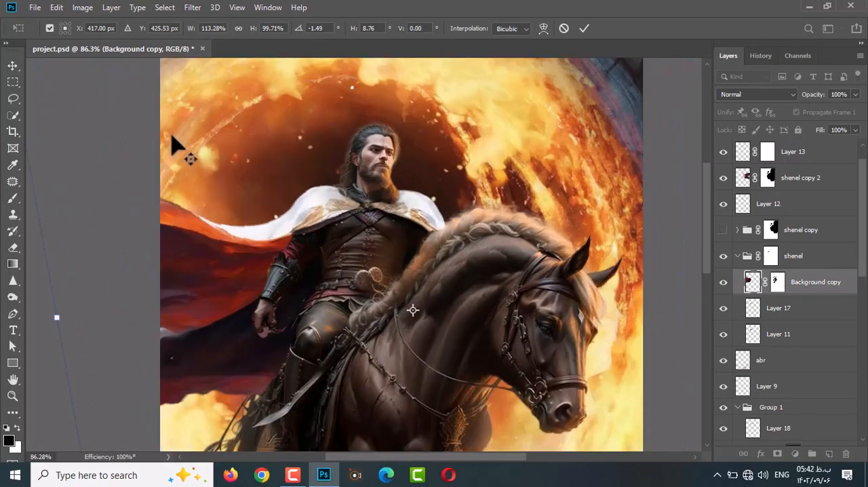
{"action": "scroll", "coordinate": [172, 135], "scroll_direction": "down", "scroll_amount": 5}
{"action": "scroll", "coordinate": [599, 221], "scroll_direction": "down", "scroll_amount": 2}
{"action": "left_click_drag", "start_coordinate": [180, 92], "coordinate": [177, 87]}
{"action": "scroll", "coordinate": [339, 194], "scroll_direction": "up", "scroll_amount": 8}
{"action": "left_click_drag", "start_coordinate": [364, 162], "coordinate": [367, 160]}
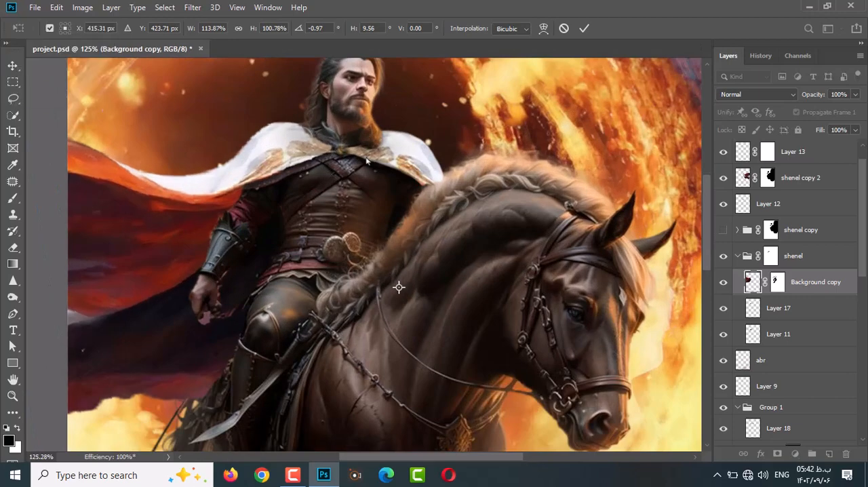
{"action": "key", "text": "Return"}
Touch up the Background copy and shenel copy 2 masks around the cloak's shoulders with a size 22 brush.
{"action": "key", "text": "s"}
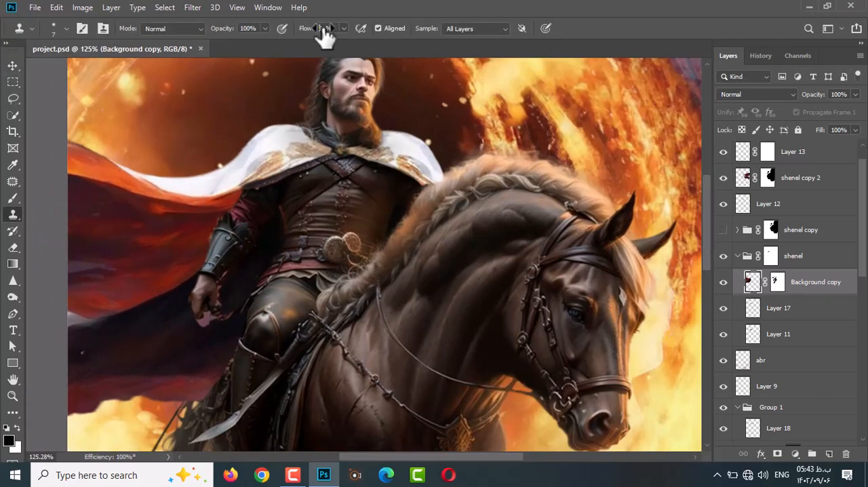
{"action": "key", "text": "b"}
{"action": "key", "text": "x"}
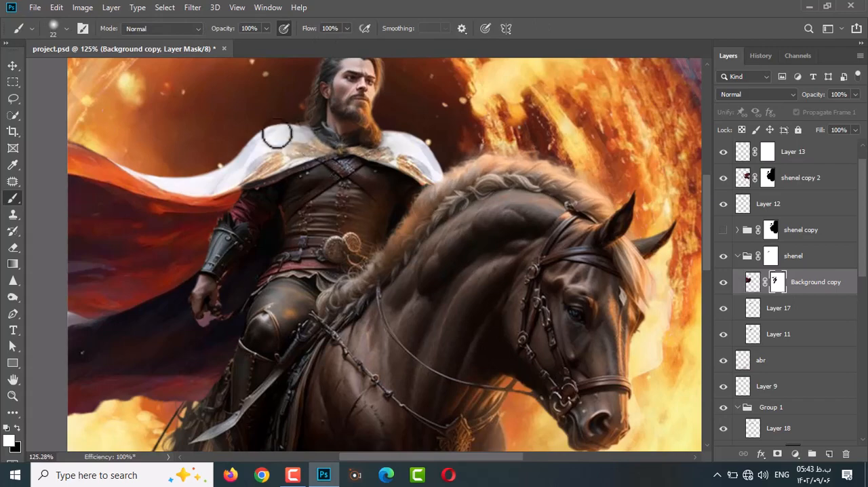
{"action": "left_click", "coordinate": [402, 162], "text": "ctrl"}
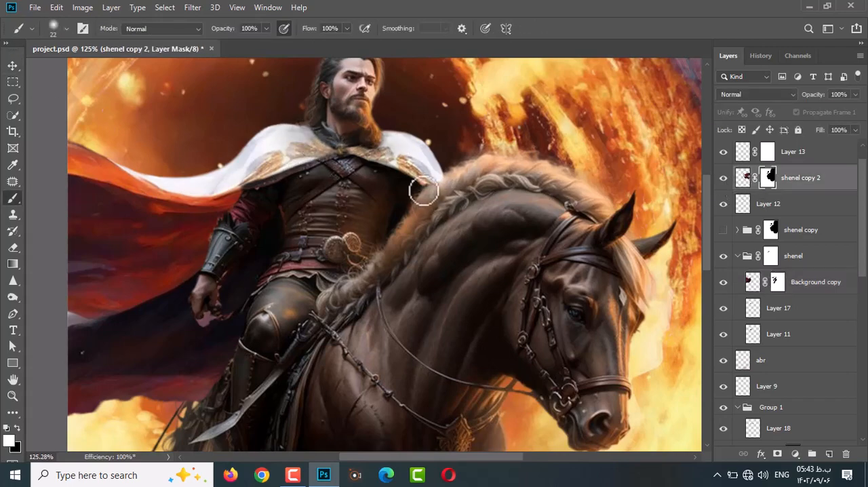
{"action": "scroll", "coordinate": [424, 192], "scroll_direction": "up", "scroll_amount": 3}
{"action": "scroll", "coordinate": [436, 200], "scroll_direction": "down", "scroll_amount": 8}
{"action": "scroll", "coordinate": [397, 188], "scroll_direction": "up", "scroll_amount": 2}
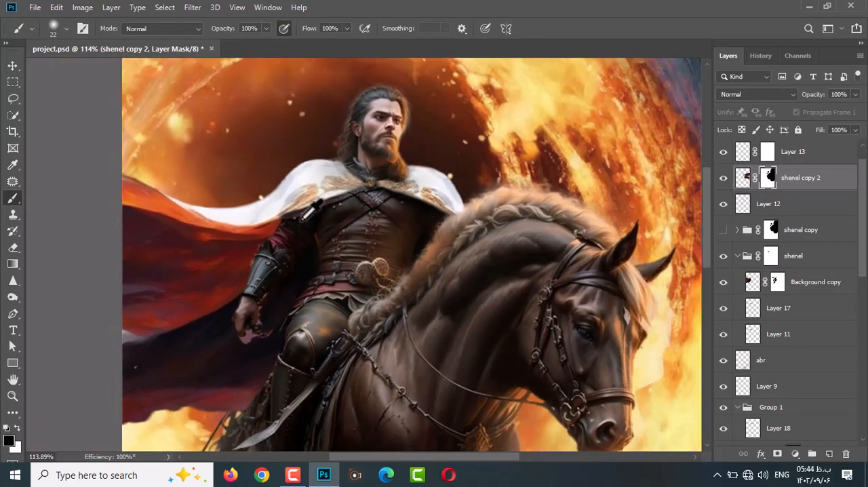
Refine the Background copy mask where the cloak's hem meets the rider's armored arm, using a size 5 brush.
{"action": "left_click", "coordinate": [309, 214], "text": "ctrl"}
{"action": "scroll", "coordinate": [282, 226], "scroll_direction": "up", "scroll_amount": 5}
{"action": "key", "text": "bracketleft"}
{"action": "key", "text": "bracketleft"}
{"action": "key", "text": "bracketleft"}
{"action": "key", "text": "bracketleft"}
{"action": "key", "text": "bracketleft"}
{"action": "key", "text": "bracketleft"}
{"action": "key", "text": "bracketleft"}
{"action": "key", "text": "bracketleft"}
{"action": "key", "text": "x"}
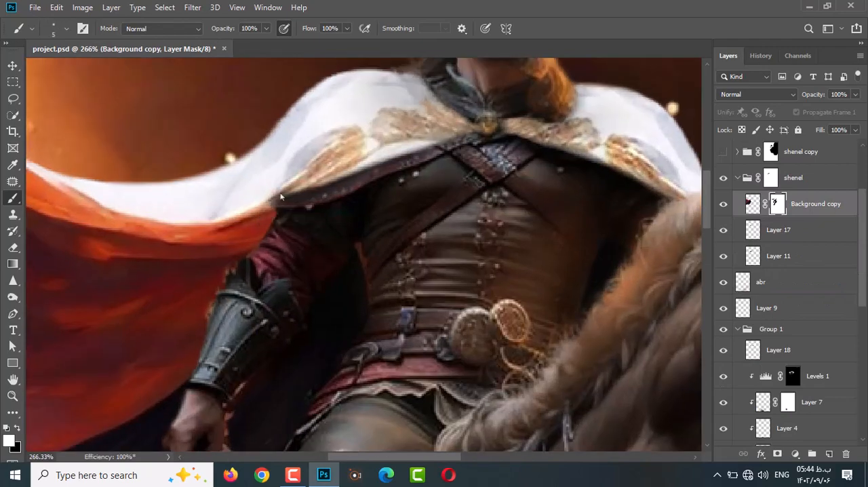
{"action": "scroll", "coordinate": [275, 217], "scroll_direction": "down", "scroll_amount": 2}
{"action": "scroll", "coordinate": [789, 339], "scroll_direction": "down", "scroll_amount": 3}
Paint a dark shadow on a new layer above Background copy beside the rider's arm, erase the excess, and set it to 73% opacity.
{"action": "left_click", "coordinate": [768, 375]}
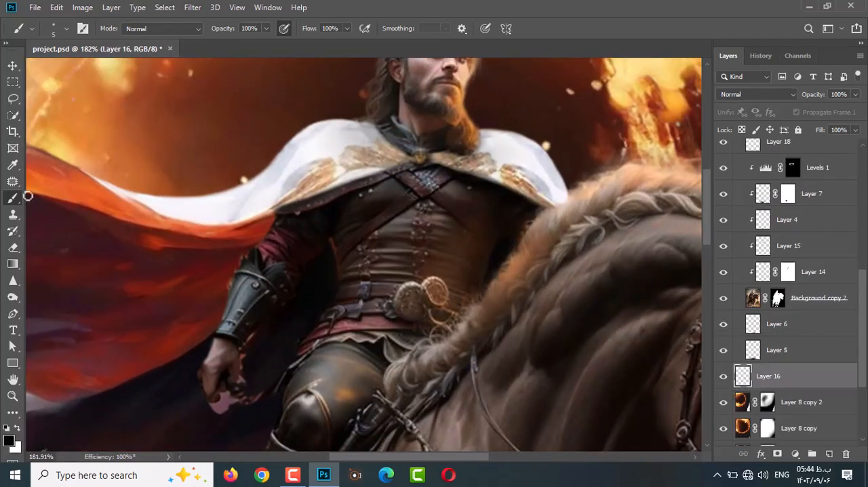
{"action": "scroll", "coordinate": [813, 258], "scroll_direction": "up", "scroll_amount": 5}
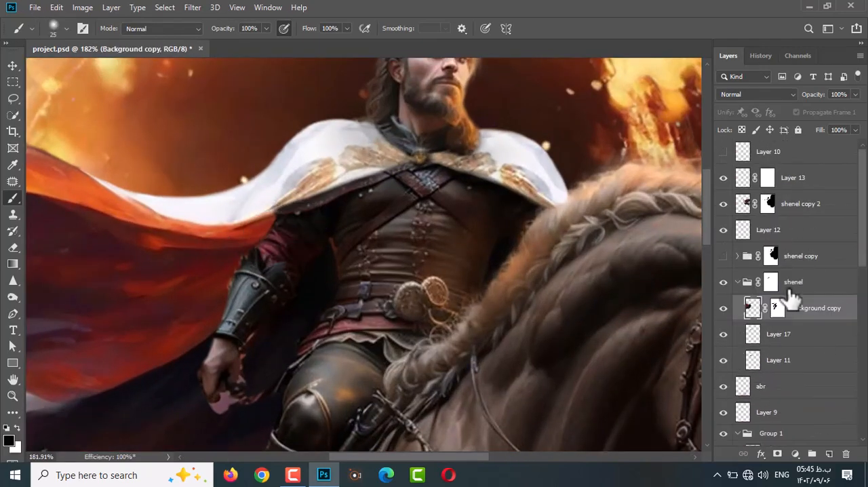
{"action": "left_click", "coordinate": [778, 306]}
{"action": "mouse_move", "coordinate": [242, 270]}
{"action": "left_mouse_down"}
{"action": "mouse_move", "coordinate": [231, 285]}
{"action": "mouse_move", "coordinate": [264, 246]}
{"action": "mouse_move", "coordinate": [229, 281]}
{"action": "left_mouse_up"}
{"action": "key", "text": "e"}
{"action": "mouse_move", "coordinate": [259, 236]}
{"action": "left_mouse_down"}
{"action": "mouse_move", "coordinate": [243, 310]}
{"action": "mouse_move", "coordinate": [258, 244]}
{"action": "left_mouse_up"}
{"action": "left_click_drag", "start_coordinate": [811, 96], "coordinate": [799, 98]}
{"action": "scroll", "coordinate": [284, 256], "scroll_direction": "down", "scroll_amount": 1}
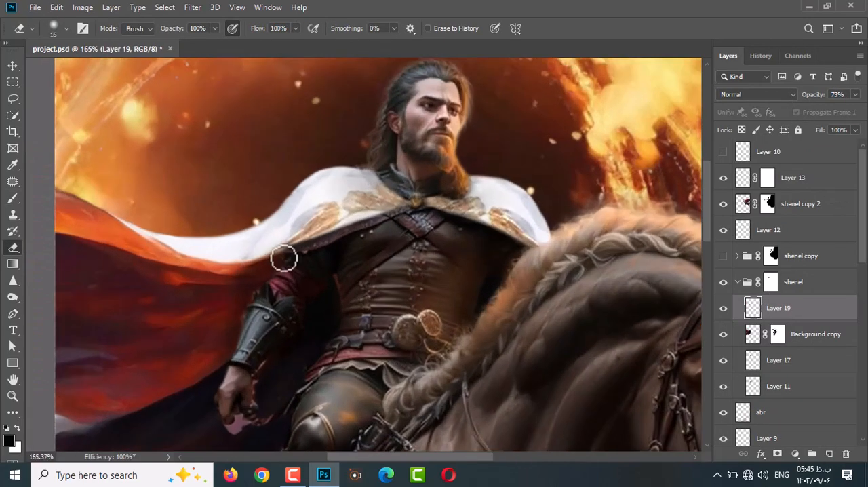
Add a new layer above Layer 19 inside the shenel group.
{"action": "scroll", "coordinate": [281, 272], "scroll_direction": "up", "scroll_amount": 1}
{"action": "left_click", "coordinate": [13, 198]}
{"action": "left_click", "coordinate": [829, 453]}
{"action": "scroll", "coordinate": [255, 287], "scroll_direction": "down", "scroll_amount": 2}
{"action": "scroll", "coordinate": [350, 248], "scroll_direction": "up", "scroll_amount": 2}
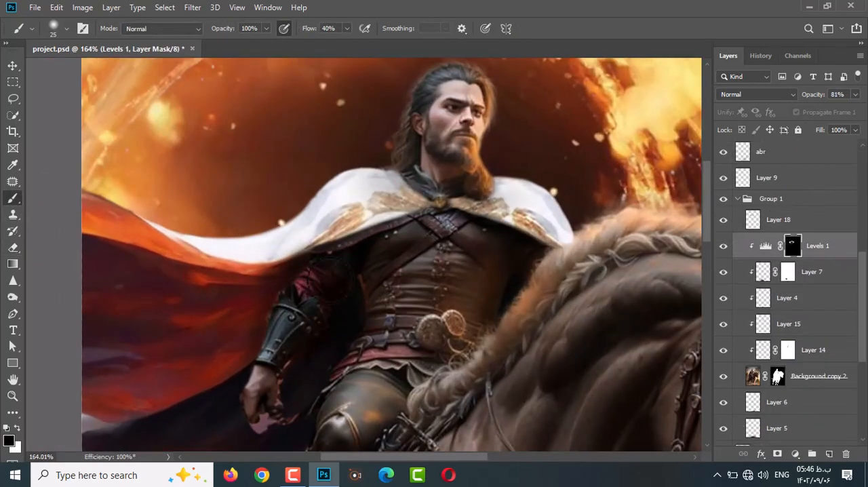
{"action": "scroll", "coordinate": [319, 271], "scroll_direction": "down", "scroll_amount": 2}
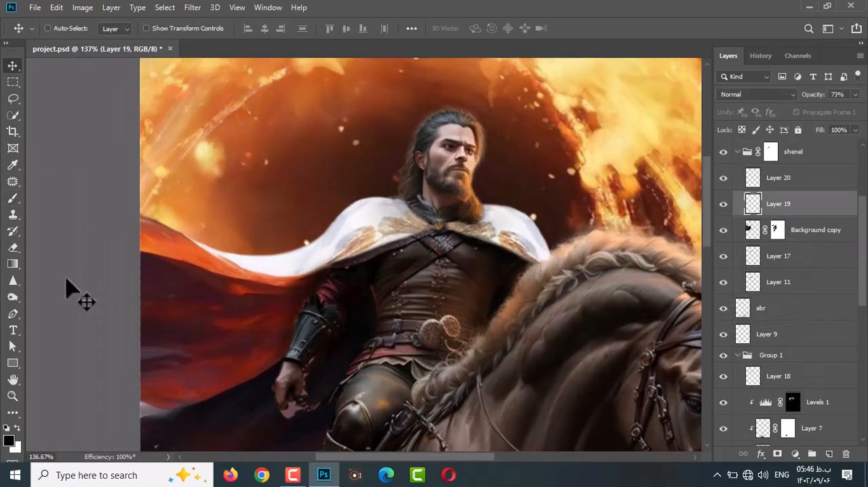
Set Layer 19 to Darken at 61% opacity and add a layer mask for retouching the shadow beside the rider's chest.
{"action": "key", "text": "b"}
{"action": "left_click", "coordinate": [756, 94]}
{"action": "left_click", "coordinate": [745, 136]}
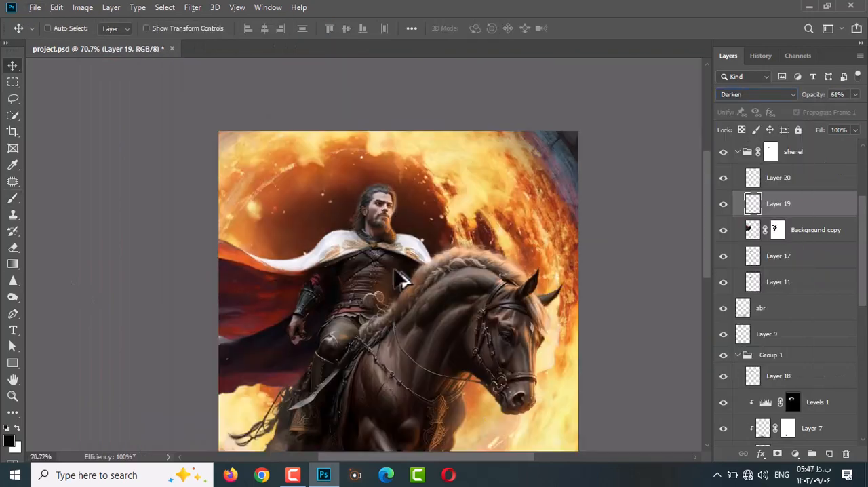
{"action": "scroll", "coordinate": [429, 276], "scroll_direction": "up", "scroll_amount": 2}
{"action": "left_click", "coordinate": [777, 453]}
{"action": "key", "text": "b"}
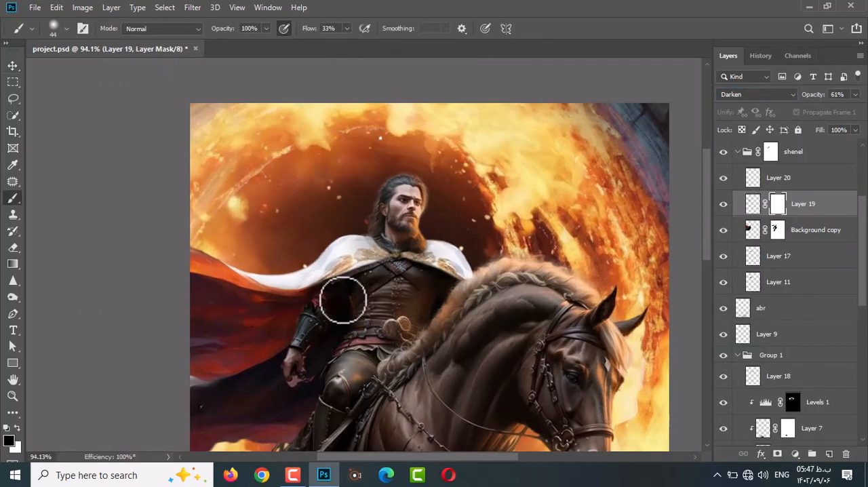
{"action": "scroll", "coordinate": [363, 230], "scroll_direction": "down", "scroll_amount": 1}
{"action": "scroll", "coordinate": [337, 279], "scroll_direction": "up", "scroll_amount": 6}
Touch up the Background copy mask between the rider's upper arm and torso with a white size 9 brush.
{"action": "key", "text": "v"}
{"action": "left_click", "coordinate": [229, 355], "text": "ctrl"}
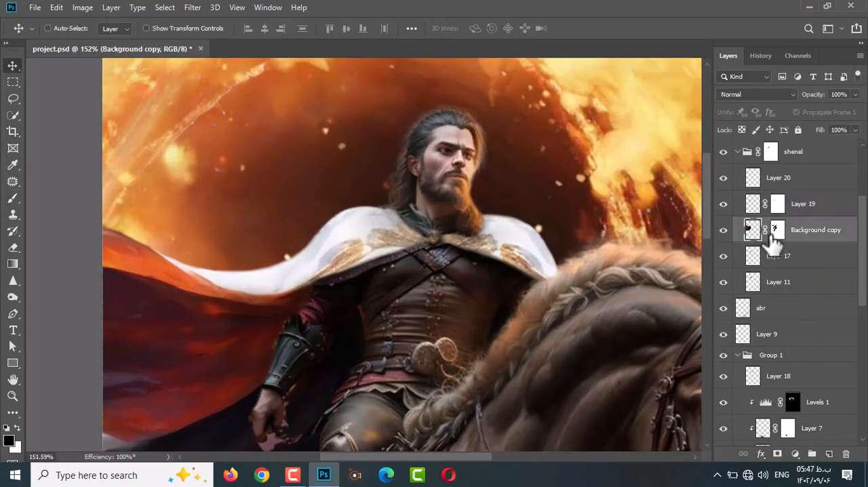
{"action": "left_click", "coordinate": [776, 233]}
{"action": "scroll", "coordinate": [274, 343], "scroll_direction": "up", "scroll_amount": 13}
{"action": "scroll", "coordinate": [274, 343], "scroll_direction": "down", "scroll_amount": 3}
{"action": "key", "text": "b"}
{"action": "key", "text": "x"}
{"action": "right_click", "coordinate": [441, 158]}
{"action": "key", "text": "Return"}
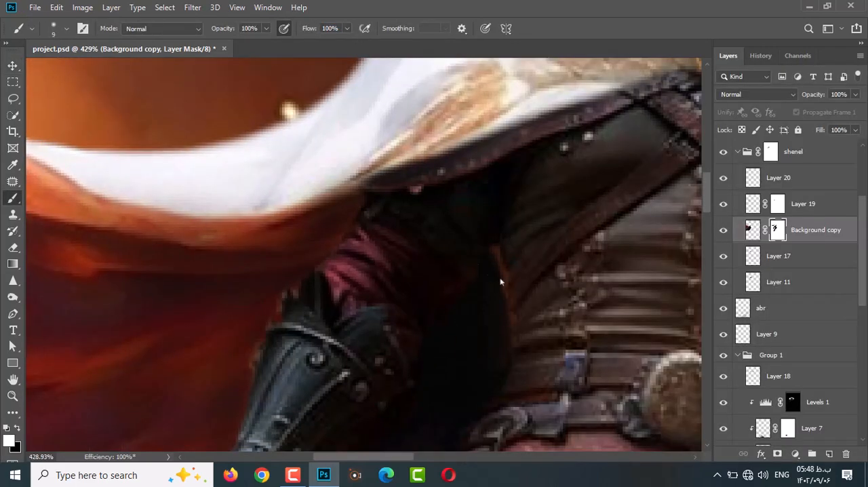
Clone dark fabric over the orange edge between the rider's arm and torso on Background copy, using a size 7 stamp.
{"action": "key", "text": "s"}
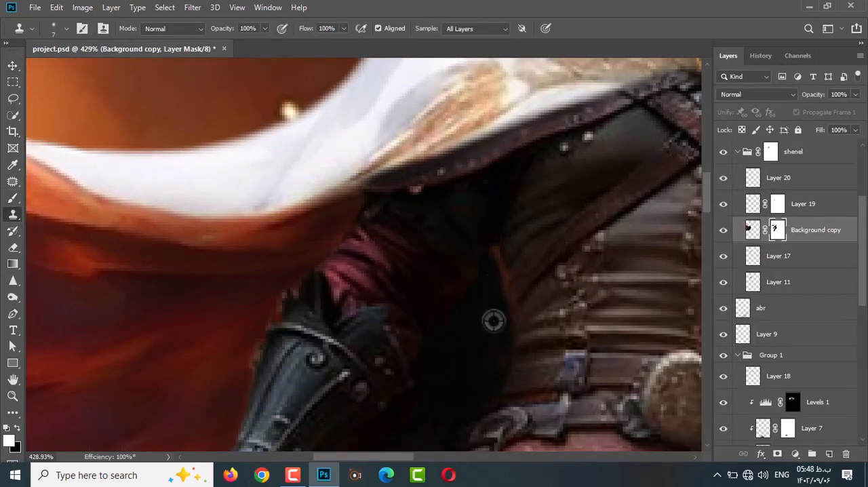
{"action": "left_click", "coordinate": [753, 230]}
{"action": "left_click", "coordinate": [484, 318], "text": "alt"}
{"action": "left_click_drag", "start_coordinate": [510, 308], "coordinate": [500, 246]}
{"action": "scroll", "coordinate": [472, 394], "scroll_direction": "down", "scroll_amount": 4}
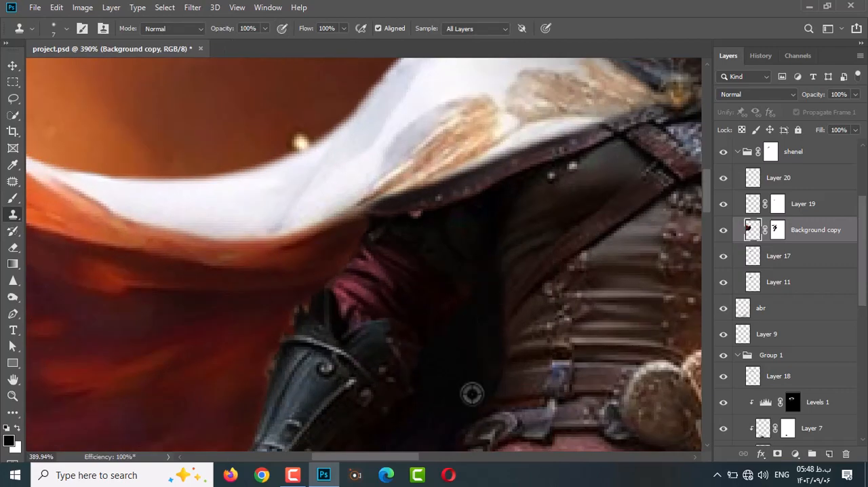
{"action": "scroll", "coordinate": [465, 410], "scroll_direction": "up", "scroll_amount": 2}
{"action": "key", "text": "b"}
{"action": "scroll", "coordinate": [468, 411], "scroll_direction": "up", "scroll_amount": 3}
{"action": "right_click", "coordinate": [444, 407]}
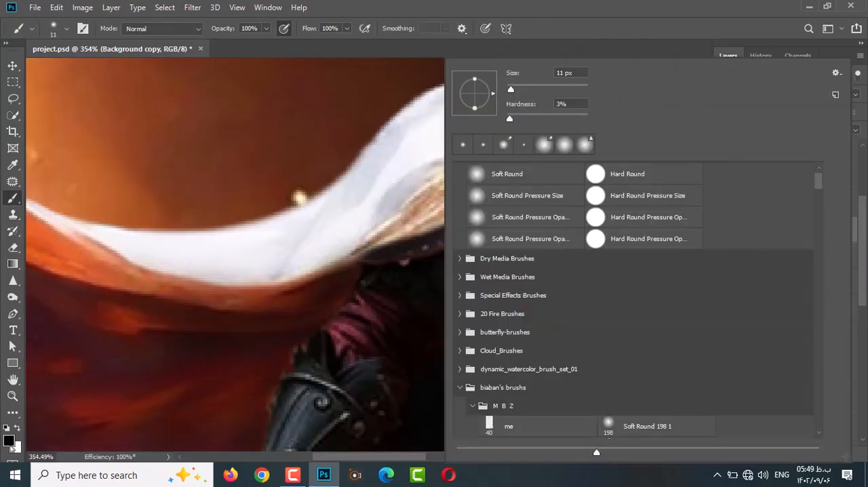
{"action": "left_click", "coordinate": [8, 441]}
{"action": "left_click", "coordinate": [726, 236]}
{"action": "scroll", "coordinate": [473, 398], "scroll_direction": "down", "scroll_amount": 7}
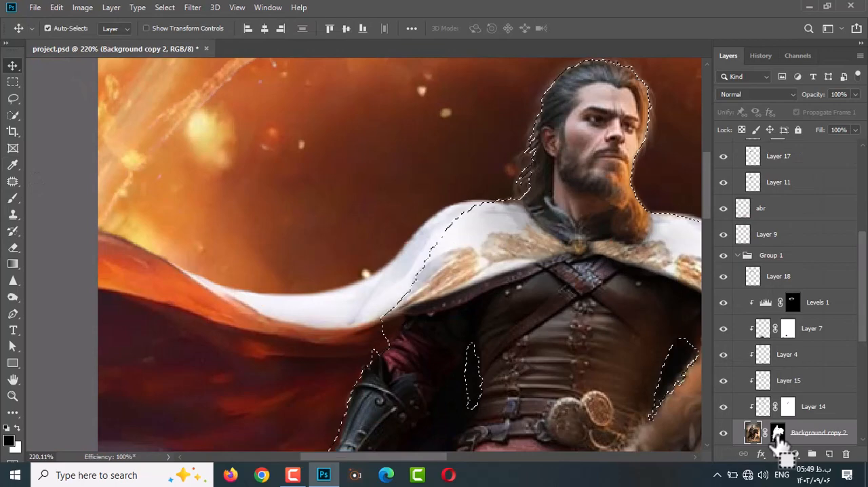
Inspect the Background copy 2 mask on its own around the rider's head, shoulder and arm.
{"action": "left_click", "coordinate": [777, 453]}
{"action": "left_click", "coordinate": [777, 433], "text": "alt"}
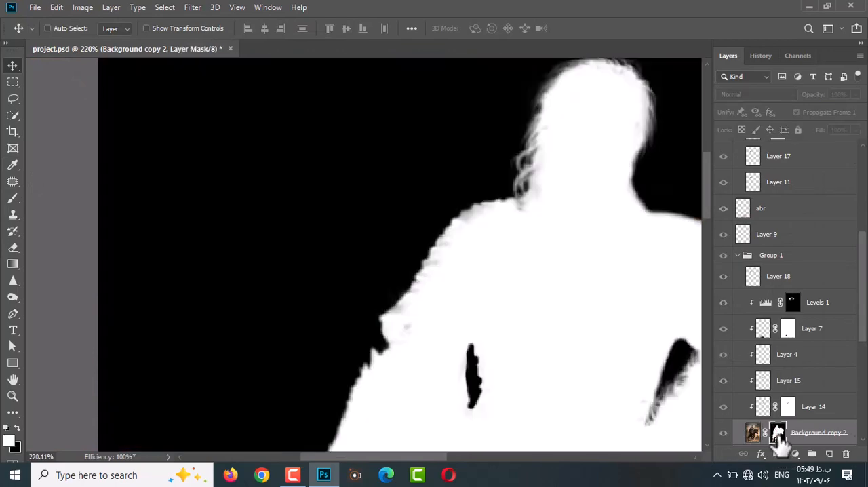
{"action": "left_click", "coordinate": [778, 432], "text": "alt"}
{"action": "scroll", "coordinate": [448, 413], "scroll_direction": "up", "scroll_amount": 8}
{"action": "scroll", "coordinate": [460, 407], "scroll_direction": "down", "scroll_amount": 13}
{"action": "scroll", "coordinate": [462, 406], "scroll_direction": "up", "scroll_amount": 1}
{"action": "scroll", "coordinate": [766, 292], "scroll_direction": "down", "scroll_amount": 2}
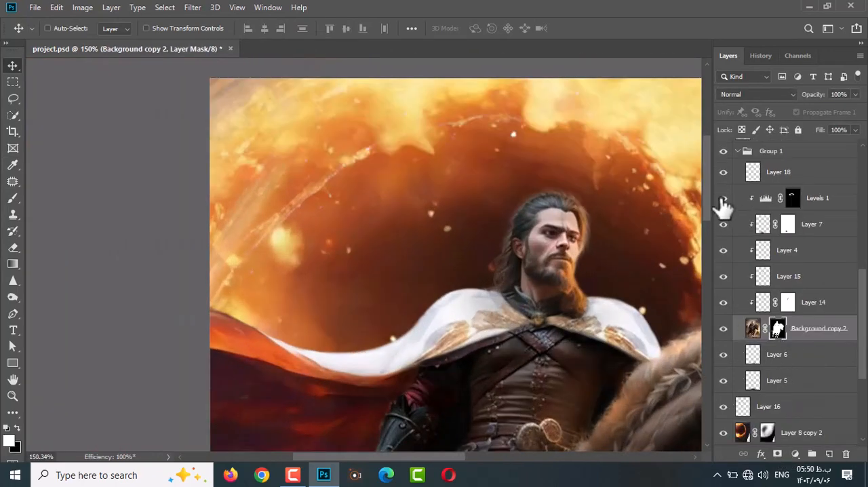
Soften the Background copy 2 mask edges around the rider's arm and hand with the Blur tool at 45% strength.
{"action": "scroll", "coordinate": [436, 419], "scroll_direction": "up", "scroll_amount": 4}
{"action": "right_click", "coordinate": [13, 280]}
{"action": "left_click", "coordinate": [54, 282]}
{"action": "scroll", "coordinate": [474, 414], "scroll_direction": "up", "scroll_amount": 5}
{"action": "scroll", "coordinate": [489, 324], "scroll_direction": "down", "scroll_amount": 9}
{"action": "scroll", "coordinate": [380, 400], "scroll_direction": "up", "scroll_amount": 2}
{"action": "scroll", "coordinate": [417, 423], "scroll_direction": "up", "scroll_amount": 5}
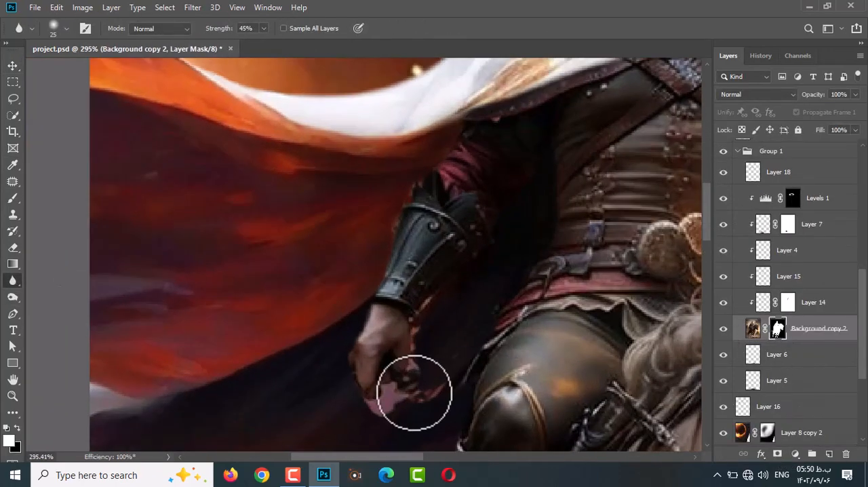
{"action": "scroll", "coordinate": [459, 335], "scroll_direction": "down", "scroll_amount": 7}
Toggle Background copy 2 and auto-select on the canvas to identify the layer behind the pink patch below the rider's hand.
{"action": "left_click", "coordinate": [778, 330], "text": "ctrl"}
{"action": "scroll", "coordinate": [431, 350], "scroll_direction": "up", "scroll_amount": 8}
{"action": "key", "text": "ctrl+d"}
{"action": "key", "text": "v"}
{"action": "left_click", "coordinate": [723, 329]}
{"action": "left_click", "coordinate": [724, 329]}
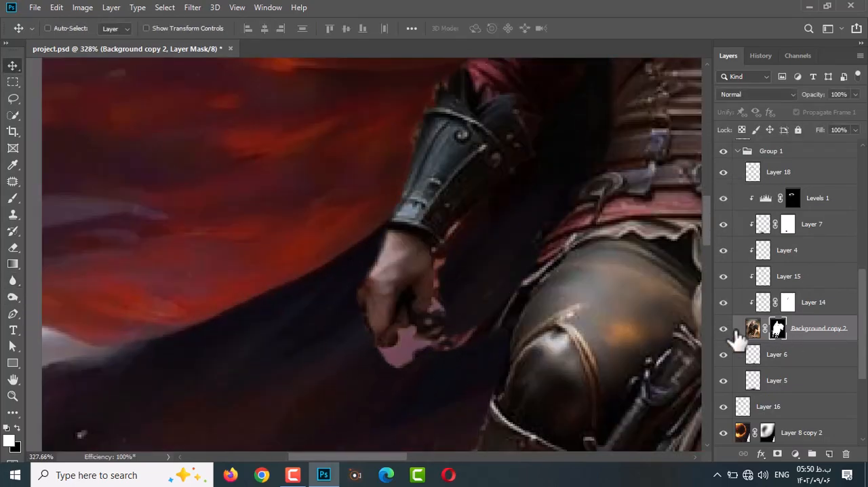
{"action": "scroll", "coordinate": [439, 356], "scroll_direction": "down", "scroll_amount": 1}
{"action": "left_click", "coordinate": [440, 356], "text": "ctrl"}
{"action": "scroll", "coordinate": [410, 326], "scroll_direction": "down", "scroll_amount": 8}
{"action": "left_click", "coordinate": [406, 336], "text": "ctrl"}
{"action": "scroll", "coordinate": [405, 339], "scroll_direction": "up", "scroll_amount": 7}
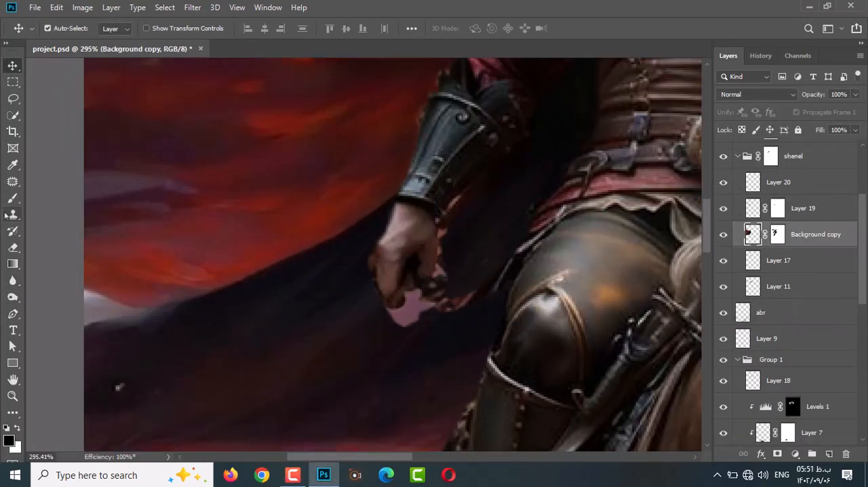
Paint the Background copy mask white with a size 6 brush to cover the pink patch below the hand with cloak.
{"action": "left_click", "coordinate": [12, 215]}
{"action": "left_click", "coordinate": [777, 234]}
{"action": "key", "text": "b"}
{"action": "mouse_move", "coordinate": [421, 331]}
{"action": "left_mouse_down"}
{"action": "mouse_move", "coordinate": [430, 305]}
{"action": "mouse_move", "coordinate": [449, 251]}
{"action": "left_mouse_up"}
{"action": "scroll", "coordinate": [476, 221], "scroll_direction": "up", "scroll_amount": 2}
{"action": "key", "text": "]"}
{"action": "key", "text": "]"}
{"action": "scroll", "coordinate": [417, 309], "scroll_direction": "down", "scroll_amount": 1}
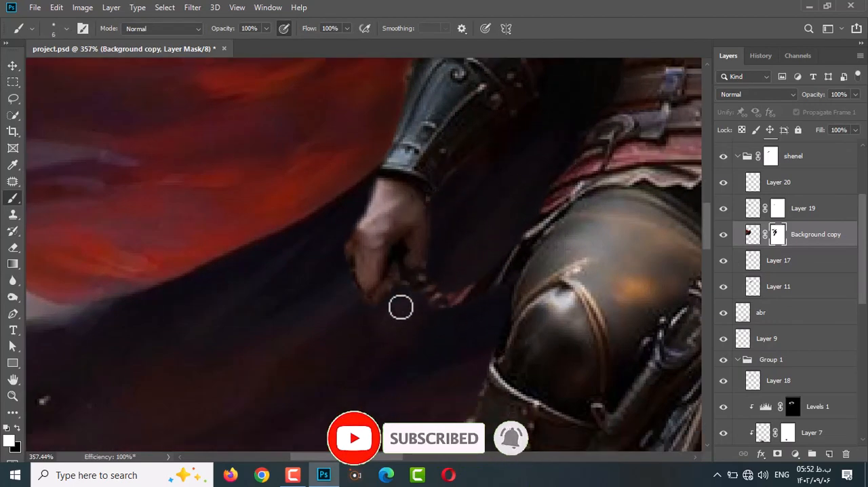
Refine the Background copy mask around the rider's fist and rein, using brush sizes 8 and 20.
{"action": "key", "text": "x"}
{"action": "scroll", "coordinate": [428, 327], "scroll_direction": "down", "scroll_amount": 2}
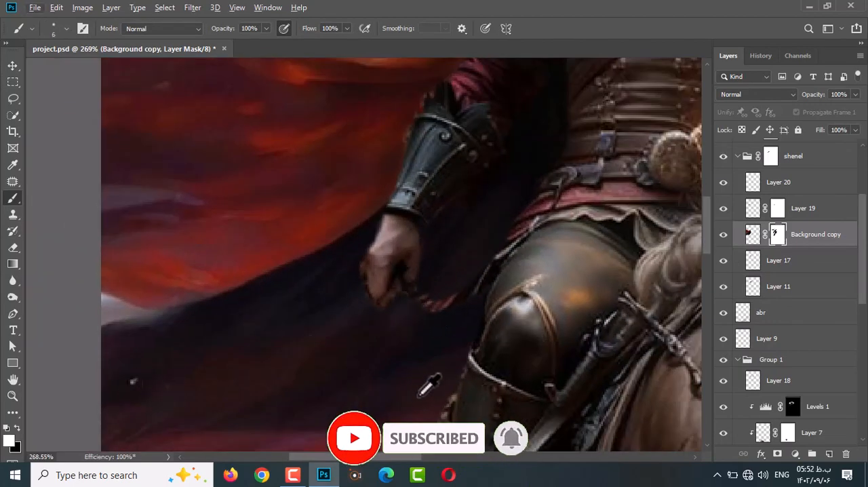
{"action": "scroll", "coordinate": [426, 386], "scroll_direction": "down", "scroll_amount": 1}
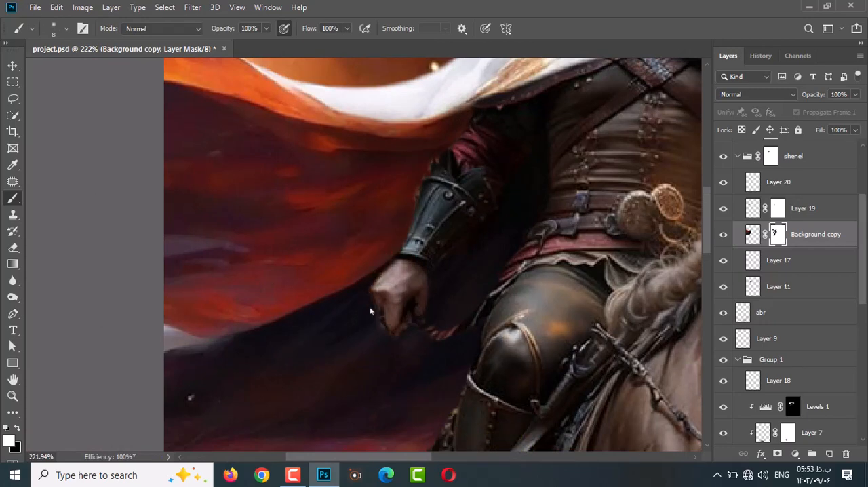
{"action": "scroll", "coordinate": [394, 343], "scroll_direction": "down", "scroll_amount": 2}
{"action": "key", "text": "x"}
{"action": "key", "text": "bracketright"}
{"action": "key", "text": "bracketright"}
{"action": "key", "text": "bracketright"}
{"action": "key", "text": "bracketright"}
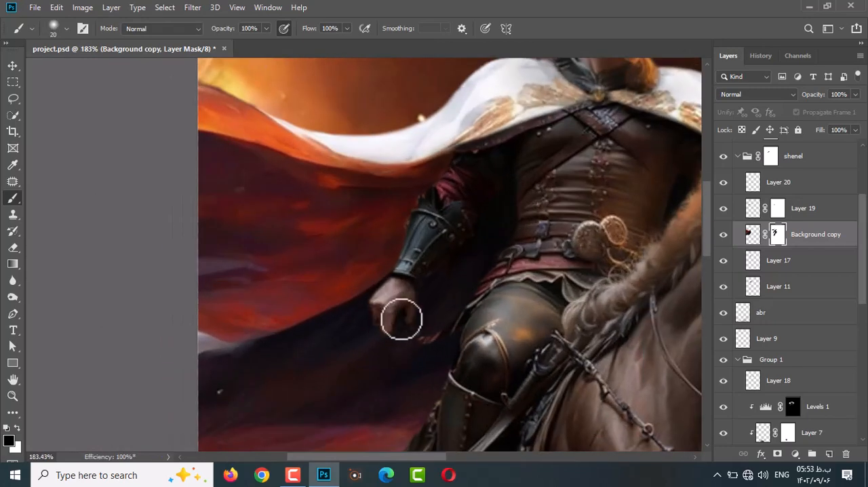
Blur the Background copy and Background copy 2 mask edges around the rider's forearm and leg at 45% strength.
{"action": "scroll", "coordinate": [390, 297], "scroll_direction": "down", "scroll_amount": 2}
{"action": "scroll", "coordinate": [410, 233], "scroll_direction": "up", "scroll_amount": 1}
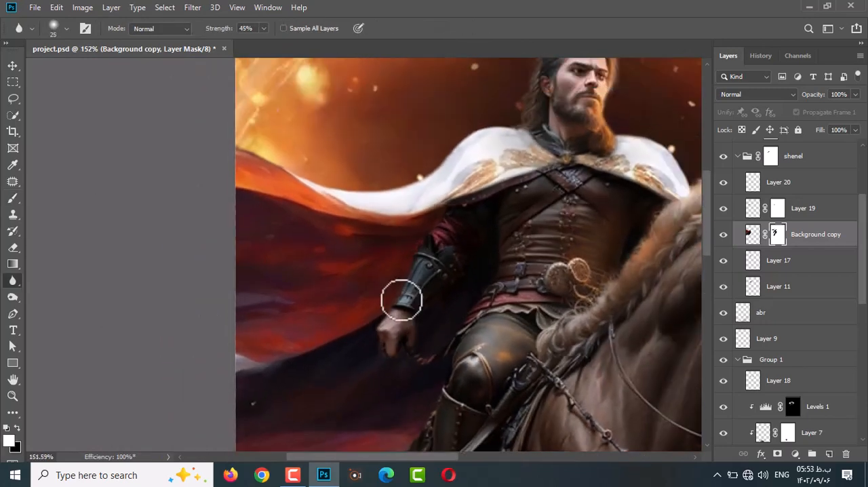
{"action": "scroll", "coordinate": [543, 288], "scroll_direction": "down", "scroll_amount": 1}
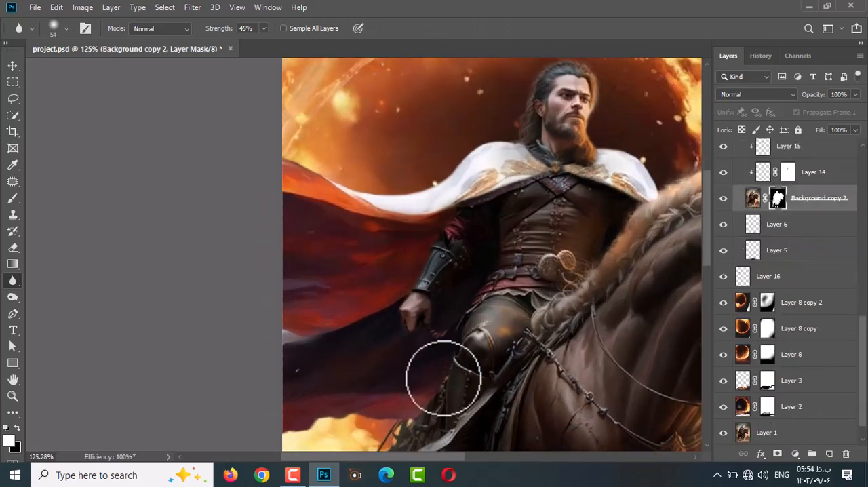
{"action": "scroll", "coordinate": [387, 430], "scroll_direction": "down", "scroll_amount": 2}
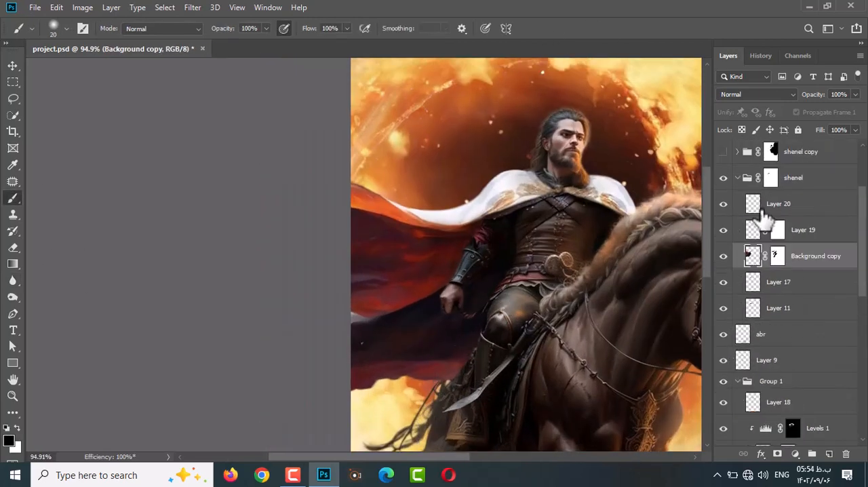
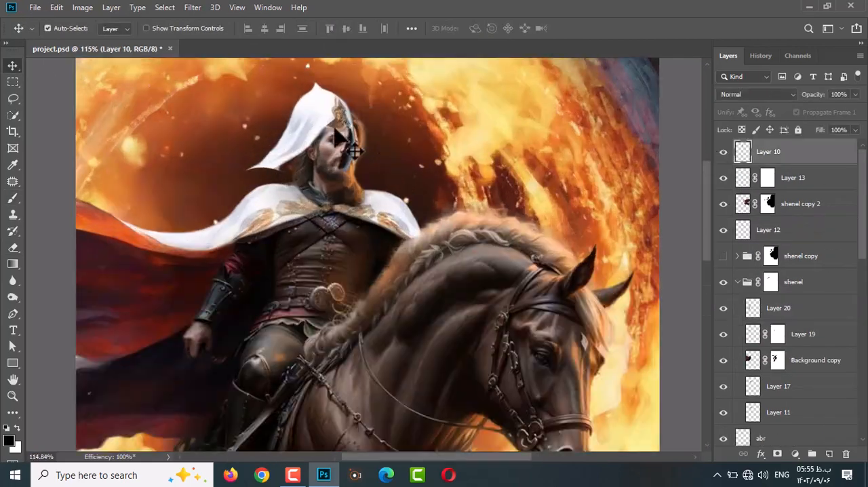
Free-transform the white hood on Layer 10, rotating it about -32 degrees and skewing it onto the rider's head.
{"action": "left_click_drag", "start_coordinate": [385, 178], "coordinate": [403, 193]}
{"action": "left_click_drag", "start_coordinate": [388, 66], "coordinate": [374, 51]}
{"action": "left_click_drag", "start_coordinate": [235, 114], "coordinate": [231, 126]}
{"action": "left_click_drag", "start_coordinate": [339, 151], "coordinate": [364, 148]}
{"action": "left_click_drag", "start_coordinate": [262, 119], "coordinate": [251, 146]}
{"action": "mouse_move", "coordinate": [382, 88]}
{"action": "left_mouse_down"}
{"action": "mouse_move", "coordinate": [385, 68]}
{"action": "mouse_move", "coordinate": [385, 92]}
{"action": "left_mouse_up"}
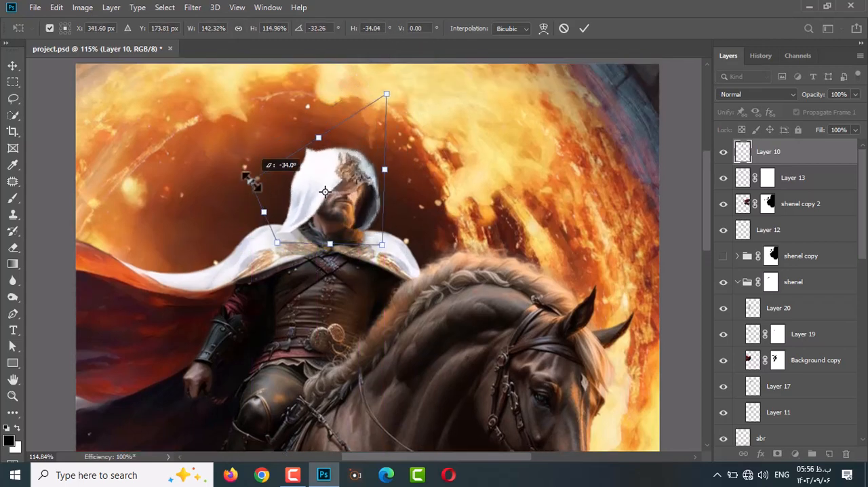
Stretch the hood's corners and sides wider around the rider's face, then undo the last adjustment.
{"action": "left_click_drag", "start_coordinate": [251, 181], "coordinate": [247, 179]}
{"action": "left_click_drag", "start_coordinate": [387, 94], "coordinate": [415, 53]}
{"action": "left_click_drag", "start_coordinate": [379, 177], "coordinate": [368, 171]}
{"action": "left_click_drag", "start_coordinate": [381, 243], "coordinate": [372, 243]}
{"action": "left_click_drag", "start_coordinate": [268, 236], "coordinate": [271, 224]}
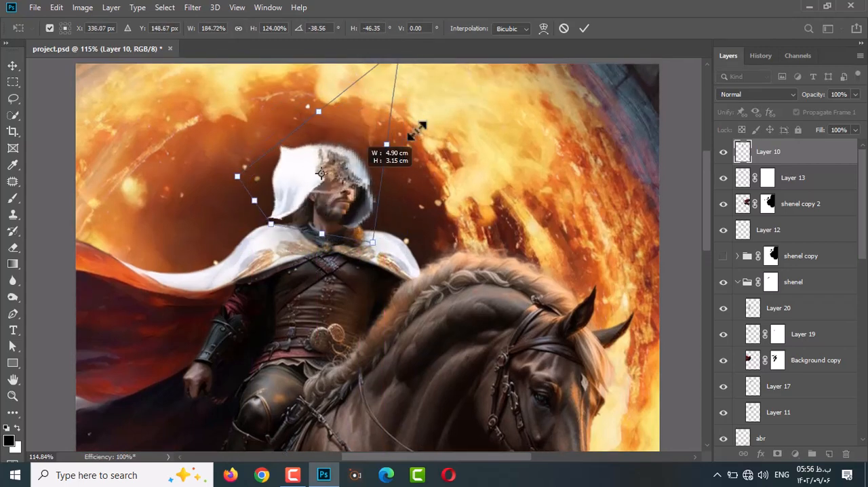
{"action": "key", "text": "ctrl+z"}
Refine the hood's distortion until it frames the rider's head and meets the cloak, and apply the transform.
{"action": "left_click_drag", "start_coordinate": [367, 178], "coordinate": [367, 197]}
{"action": "left_click_drag", "start_coordinate": [380, 118], "coordinate": [372, 111]}
{"action": "left_click_drag", "start_coordinate": [246, 148], "coordinate": [232, 165]}
{"action": "left_click_drag", "start_coordinate": [385, 226], "coordinate": [402, 253]}
{"action": "left_click_drag", "start_coordinate": [343, 116], "coordinate": [354, 113]}
{"action": "mouse_move", "coordinate": [280, 264]}
{"action": "left_mouse_down"}
{"action": "mouse_move", "coordinate": [283, 254]}
{"action": "mouse_move", "coordinate": [273, 257]}
{"action": "left_mouse_up"}
{"action": "left_click_drag", "start_coordinate": [355, 111], "coordinate": [367, 93]}
{"action": "left_click_drag", "start_coordinate": [338, 172], "coordinate": [339, 166]}
{"action": "key", "text": "Return"}
{"action": "scroll", "coordinate": [306, 232], "scroll_direction": "up", "scroll_amount": 1}
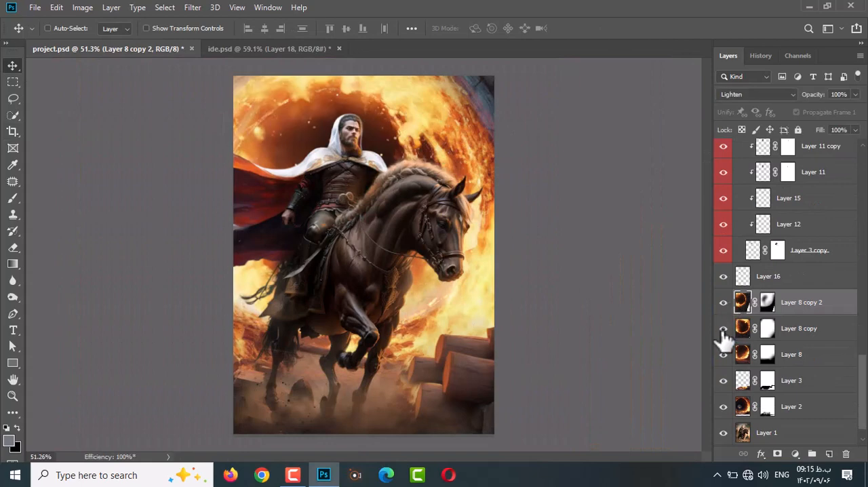
Duplicate the fire ring on Layer 8 copy and rotate the duplicate about -86 degrees.
{"action": "left_click", "coordinate": [799, 329]}
{"action": "key", "text": "ctrl+j"}
{"action": "key", "text": "ctrl+t"}
{"action": "scroll", "coordinate": [515, 268], "scroll_direction": "down", "scroll_amount": 5}
{"action": "left_click_drag", "start_coordinate": [598, 207], "coordinate": [422, 127]}
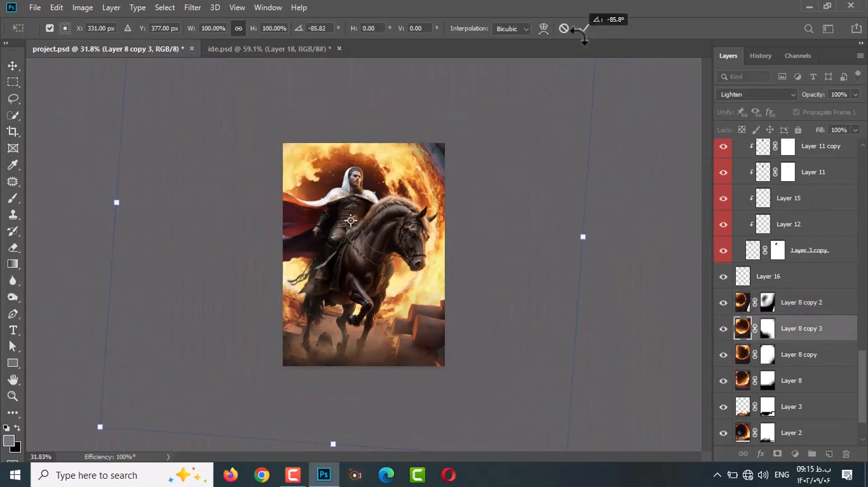
{"action": "key", "text": "Return"}
{"action": "scroll", "coordinate": [481, 214], "scroll_direction": "up", "scroll_amount": 5}
Try smudging Layer 8 copy 3 at 52% strength, and revert the strokes to the Free Transform state.
{"action": "right_click", "coordinate": [13, 297]}
{"action": "right_click", "coordinate": [12, 281]}
{"action": "left_click", "coordinate": [53, 305]}
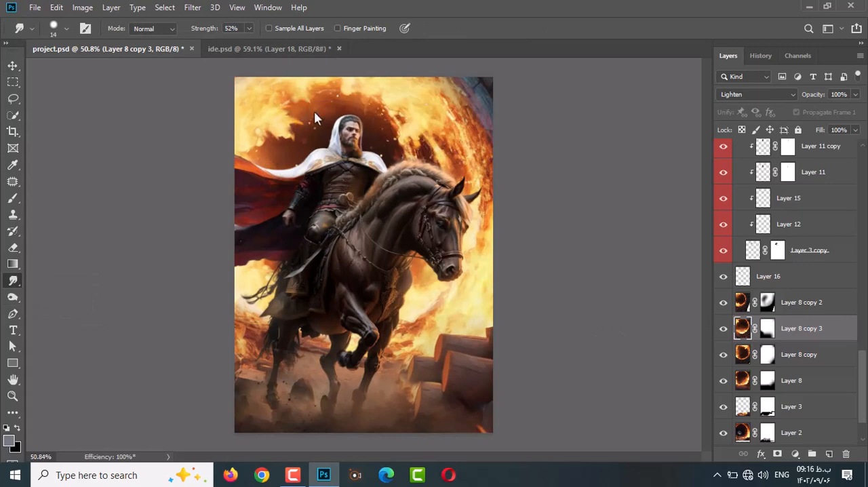
{"action": "scroll", "coordinate": [335, 122], "scroll_direction": "down", "scroll_amount": 4}
{"action": "scroll", "coordinate": [337, 124], "scroll_direction": "up", "scroll_amount": 2}
{"action": "left_click", "coordinate": [760, 56]}
{"action": "left_click", "coordinate": [771, 158]}
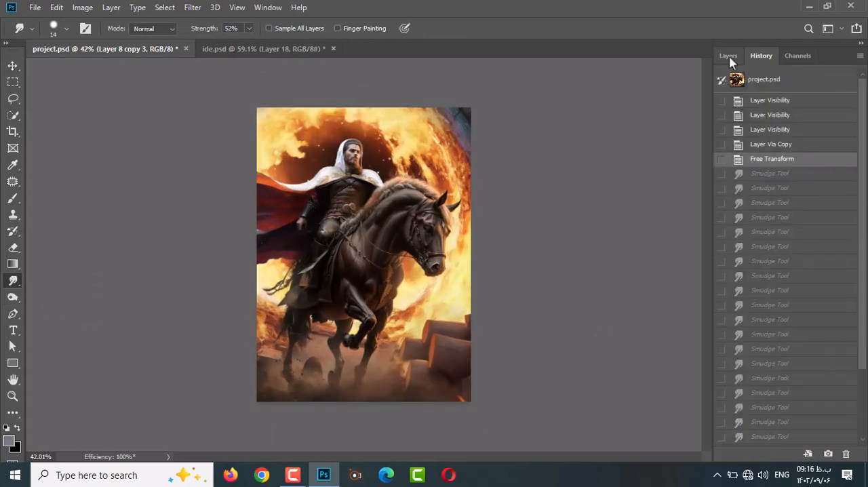
{"action": "left_click", "coordinate": [729, 57]}
Edit the Layer 8 copy 3 mask to hide its flames around the rider's head.
{"action": "scroll", "coordinate": [349, 220], "scroll_direction": "up", "scroll_amount": 4}
{"action": "left_click", "coordinate": [767, 329]}
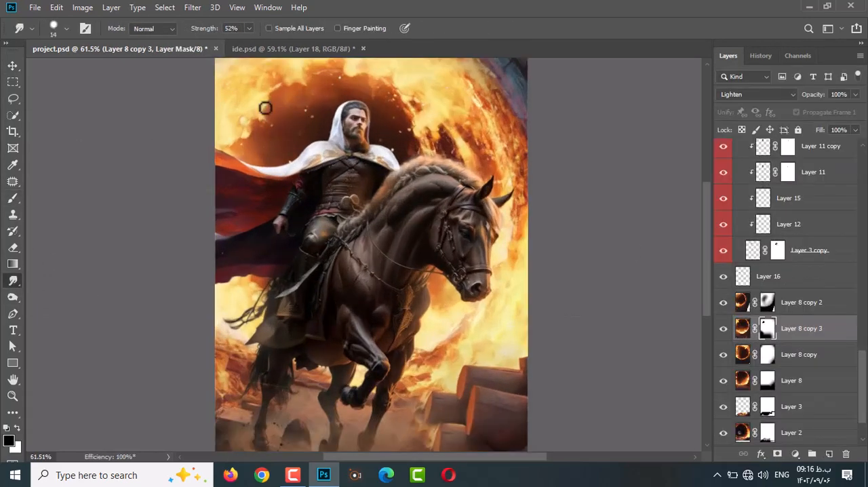
{"action": "scroll", "coordinate": [369, 143], "scroll_direction": "down", "scroll_amount": 3}
{"action": "scroll", "coordinate": [368, 143], "scroll_direction": "up", "scroll_amount": 2}
{"action": "scroll", "coordinate": [801, 261], "scroll_direction": "up", "scroll_amount": 15}
Group the tunnel and flame layers and name the group "bacckground".
{"action": "left_click", "coordinate": [12, 66]}
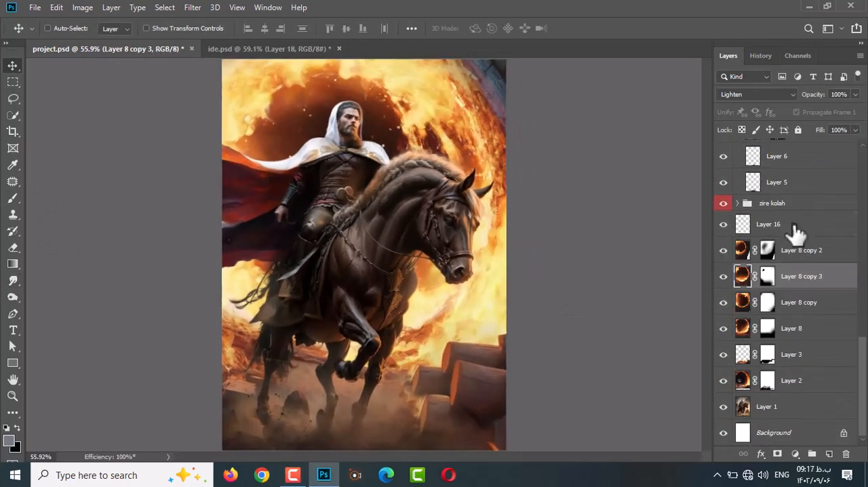
{"action": "left_click", "coordinate": [793, 227]}
{"action": "left_click", "coordinate": [790, 411], "text": "shift"}
{"action": "key", "text": "ctrl+g"}
{"action": "double_click", "coordinate": [769, 412]}
{"action": "type", "text": "background"}
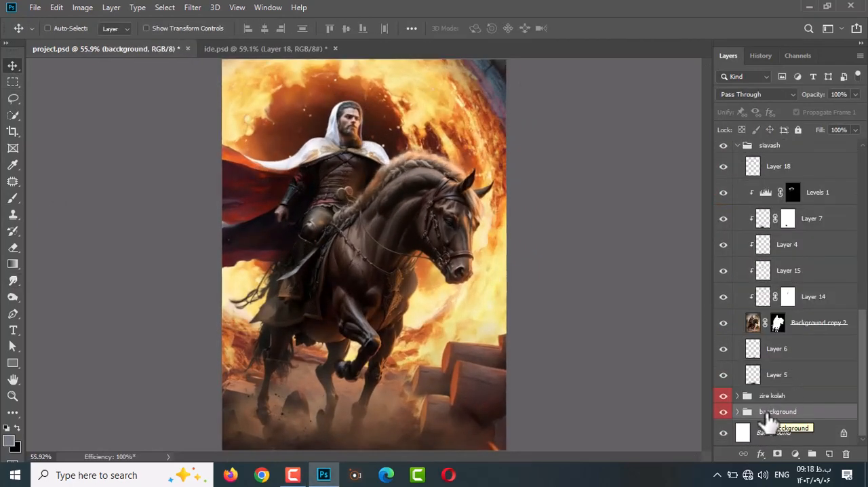
Group all rider, cloak and horse layers as "siavash &horse" and toggle the group's visibility to check it.
{"action": "left_click", "coordinate": [771, 396]}
{"action": "scroll", "coordinate": [784, 240], "scroll_direction": "up", "scroll_amount": 10}
{"action": "left_click", "coordinate": [792, 177], "text": "shift"}
{"action": "key", "text": "ctrl+g"}
{"action": "left_click", "coordinate": [724, 173]}
{"action": "left_click", "coordinate": [723, 173]}
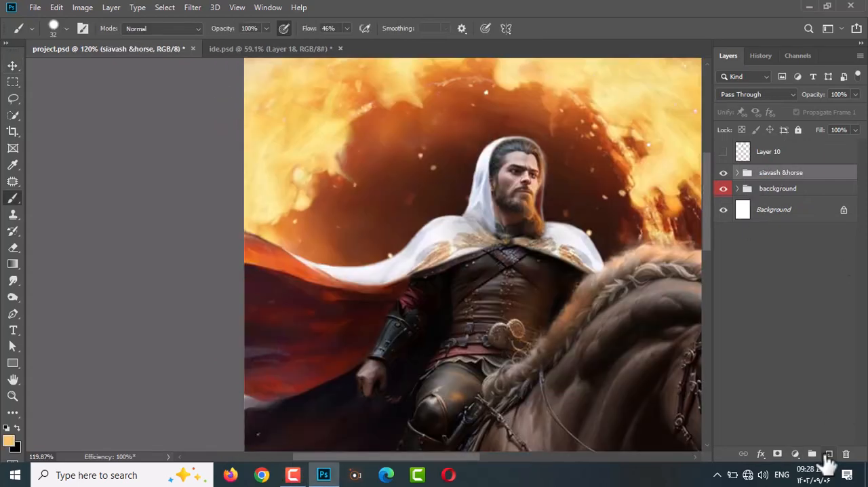
Add an Overlay layer clipped to the siavash &horse group and paint pale orange light on the hood, hair and beard.
{"action": "left_click", "coordinate": [828, 453]}
{"action": "left_click", "coordinate": [756, 94]}
{"action": "left_click", "coordinate": [753, 237]}
{"action": "key", "text": "ctrl+alt+g"}
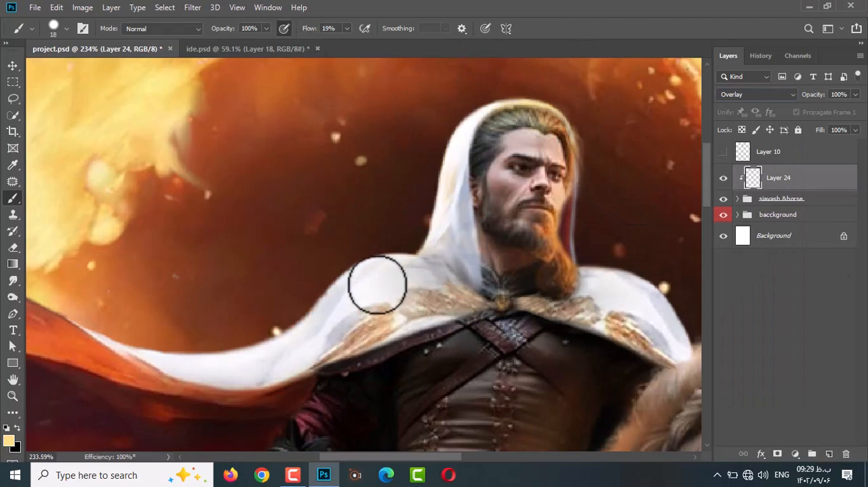
{"action": "scroll", "coordinate": [603, 325], "scroll_direction": "down", "scroll_amount": 5}
Sample orange from the flames and add a second Overlay layer clipped to the siavash &horse group.
{"action": "left_click", "coordinate": [356, 172], "text": "alt"}
{"action": "left_click", "coordinate": [828, 453]}
{"action": "left_click", "coordinate": [743, 95]}
{"action": "left_click", "coordinate": [749, 237]}
{"action": "key", "text": "ctrl+alt+g"}
Paint orange light on the hood and cloak edges with a size 33 brush, then lower the layer's opacity.
{"action": "scroll", "coordinate": [583, 206], "scroll_direction": "up", "scroll_amount": 4}
{"action": "key", "text": "bracketright"}
{"action": "key", "text": "bracketright"}
{"action": "key", "text": "bracketright"}
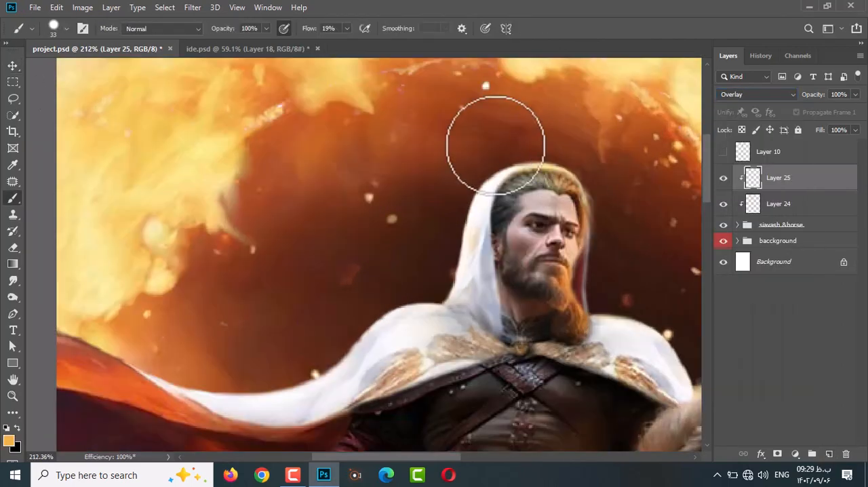
{"action": "scroll", "coordinate": [605, 264], "scroll_direction": "down", "scroll_amount": 2}
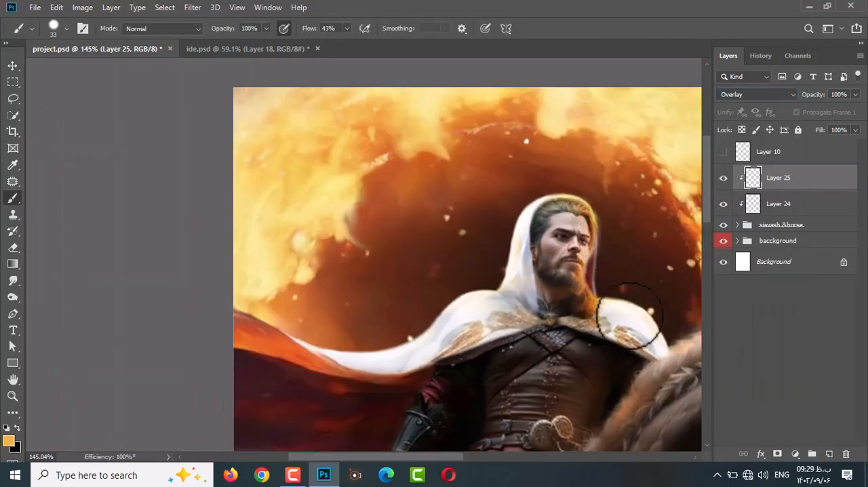
{"action": "scroll", "coordinate": [310, 363], "scroll_direction": "down", "scroll_amount": 4}
{"action": "left_click_drag", "start_coordinate": [820, 96], "coordinate": [812, 96]}
Add a third layer clipped to the siavash &horse group, with sampled pale yellow and a size 48 brush for lighting.
{"action": "left_click", "coordinate": [828, 453]}
{"action": "key", "text": "ctrl+alt+g"}
{"action": "left_click", "coordinate": [437, 184], "text": "alt"}
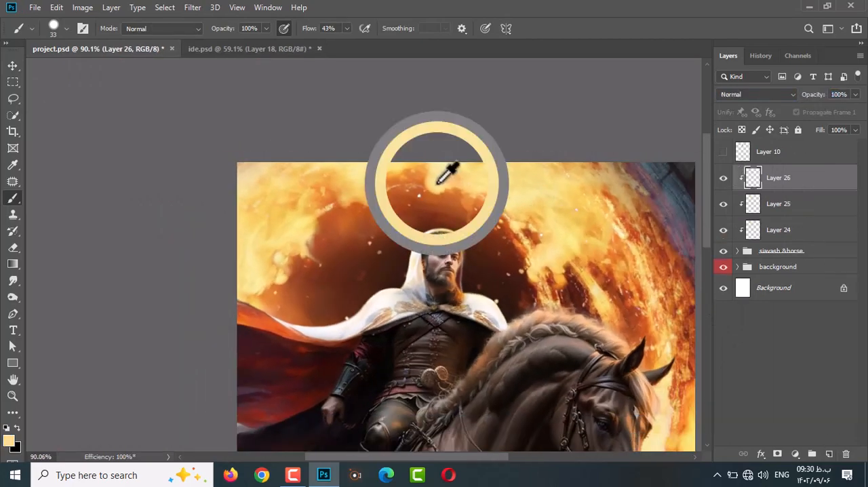
{"action": "scroll", "coordinate": [497, 285], "scroll_direction": "up", "scroll_amount": 2}
{"action": "scroll", "coordinate": [489, 331], "scroll_direction": "down", "scroll_amount": 3}
{"action": "key", "text": "bracketright"}
{"action": "key", "text": "bracketright"}
{"action": "key", "text": "bracketright"}
{"action": "scroll", "coordinate": [637, 272], "scroll_direction": "down", "scroll_amount": 6}
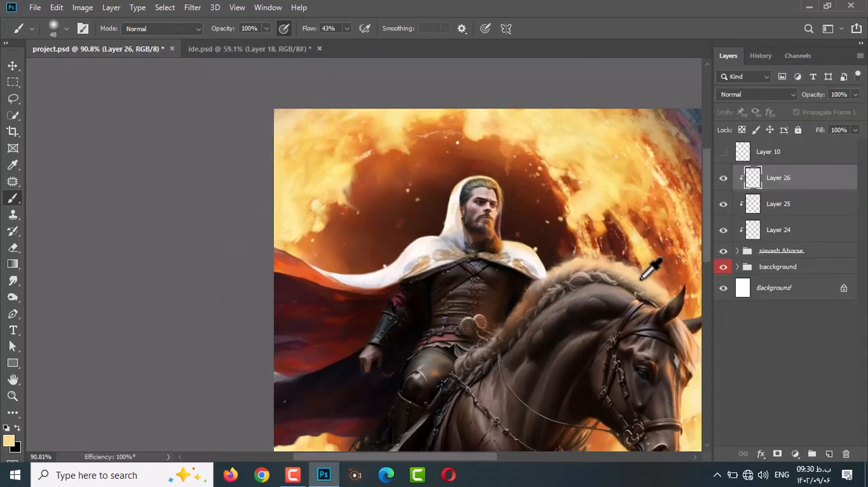
Set Layer 26 to Overlay and brush sampled orange flame light onto the horse's head and mane at 43% flow.
{"action": "scroll", "coordinate": [668, 330], "scroll_direction": "up", "scroll_amount": 4}
{"action": "left_click_drag", "start_coordinate": [667, 330], "coordinate": [388, 194]}
{"action": "left_click", "coordinate": [756, 95]}
{"action": "left_click", "coordinate": [738, 247]}
{"action": "left_click", "coordinate": [389, 271], "text": "alt"}
{"action": "scroll", "coordinate": [383, 305], "scroll_direction": "up", "scroll_amount": 2}
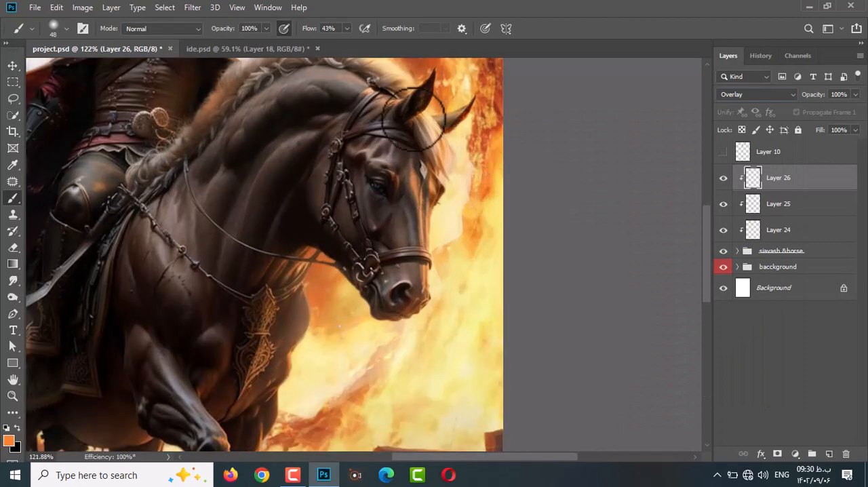
{"action": "scroll", "coordinate": [400, 107], "scroll_direction": "up", "scroll_amount": 1}
Brush sampled pale yellow light over the horse's legs and body with a size 72 brush at 3% flow.
{"action": "left_click", "coordinate": [471, 129], "text": "alt"}
{"action": "scroll", "coordinate": [284, 146], "scroll_direction": "down", "scroll_amount": 4}
{"action": "scroll", "coordinate": [210, 203], "scroll_direction": "down", "scroll_amount": 3}
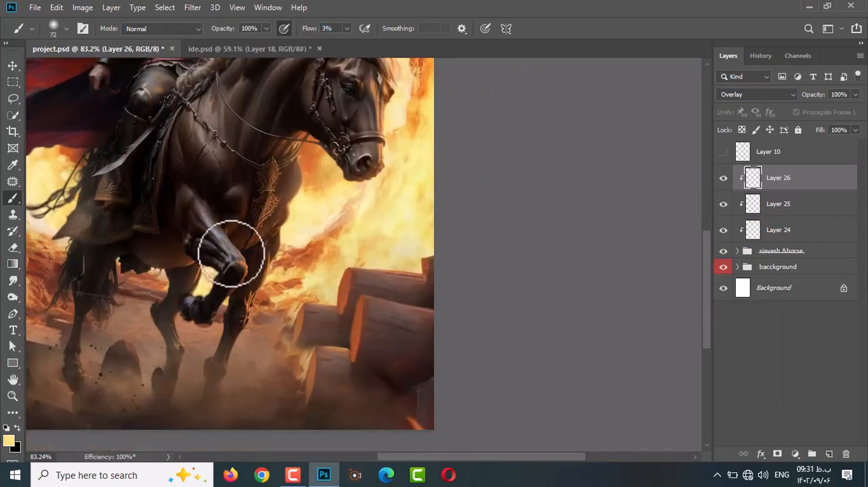
{"action": "scroll", "coordinate": [359, 192], "scroll_direction": "up", "scroll_amount": 2}
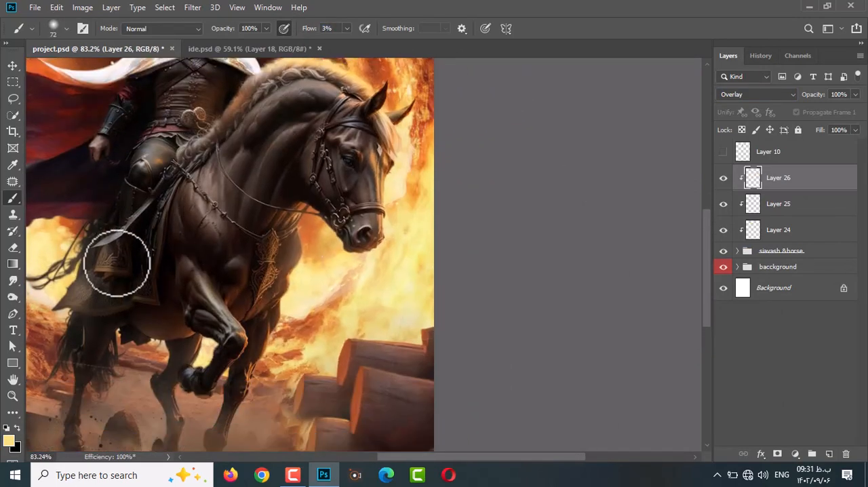
{"action": "scroll", "coordinate": [108, 406], "scroll_direction": "up", "scroll_amount": 7}
Paint black on the shenel copy 2 mask to remove the faint stray line across the horse's hind legs.
{"action": "key", "text": "v"}
{"action": "scroll", "coordinate": [169, 373], "scroll_direction": "down", "scroll_amount": 8}
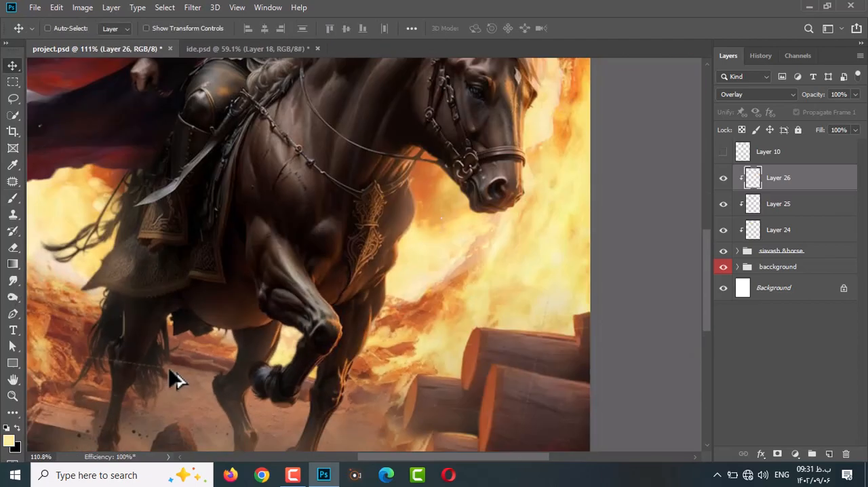
{"action": "left_click", "coordinate": [169, 366], "text": "ctrl"}
{"action": "left_click", "coordinate": [778, 298]}
{"action": "left_click", "coordinate": [13, 199]}
{"action": "key", "text": "x"}
{"action": "scroll", "coordinate": [253, 411], "scroll_direction": "down", "scroll_amount": 4}
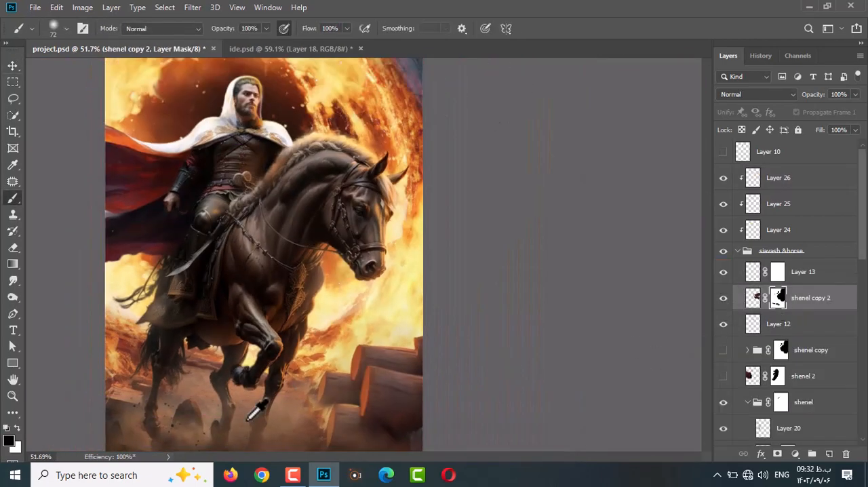
Paint soft warm light over the rider's face on Layer 26 with a size 26 brush at 6% flow.
{"action": "left_click", "coordinate": [786, 178]}
{"action": "left_click", "coordinate": [738, 251]}
{"action": "scroll", "coordinate": [328, 313], "scroll_direction": "up", "scroll_amount": 7}
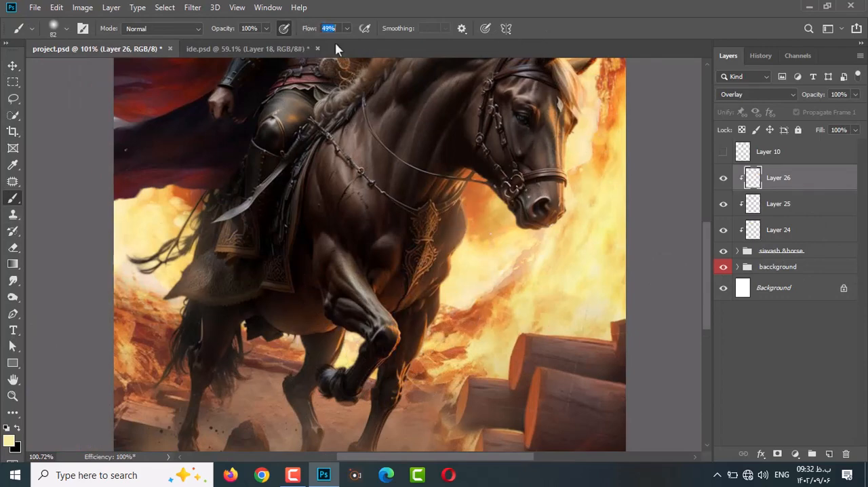
{"action": "scroll", "coordinate": [156, 246], "scroll_direction": "up", "scroll_amount": 4}
{"action": "scroll", "coordinate": [311, 106], "scroll_direction": "up", "scroll_amount": 8}
{"action": "left_click_drag", "start_coordinate": [378, 116], "coordinate": [339, 128]}
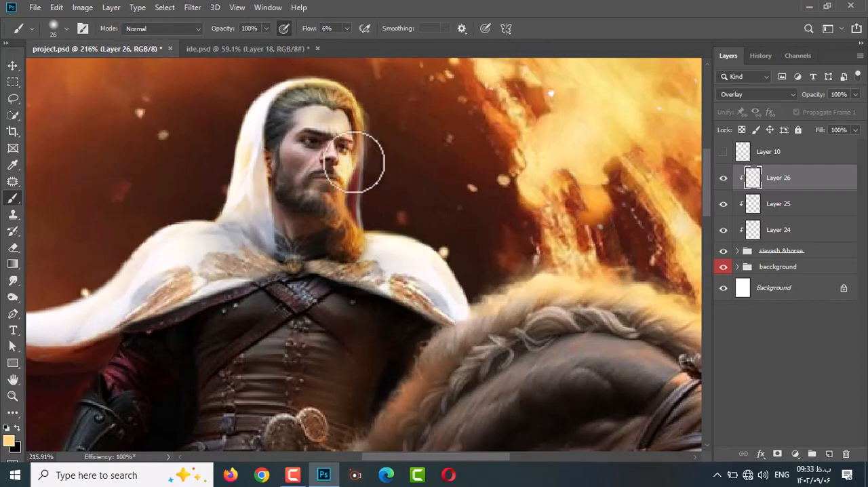
{"action": "left_click_drag", "start_coordinate": [298, 156], "coordinate": [349, 171]}
{"action": "scroll", "coordinate": [113, 283], "scroll_direction": "down", "scroll_amount": 7}
{"action": "scroll", "coordinate": [165, 282], "scroll_direction": "down", "scroll_amount": 16}
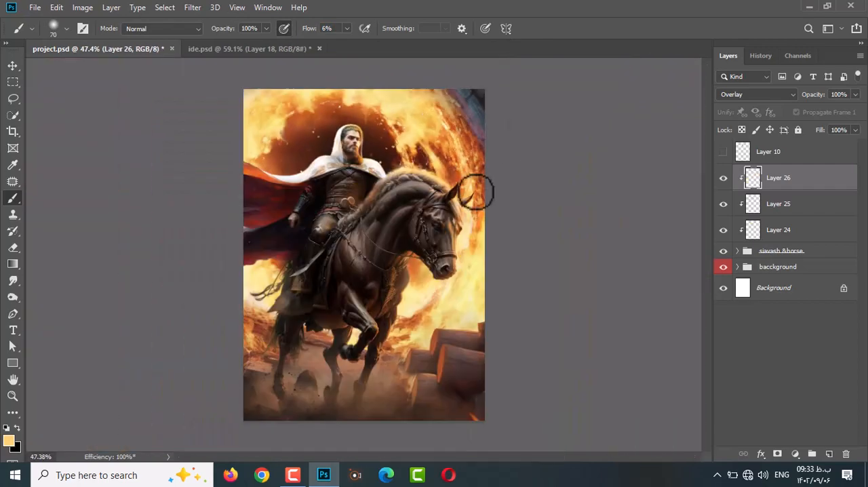
Auto-select the abr dust layer near the horse's hind hooves.
{"action": "scroll", "coordinate": [380, 319], "scroll_direction": "up", "scroll_amount": 6}
{"action": "scroll", "coordinate": [305, 393], "scroll_direction": "down", "scroll_amount": 3}
{"action": "scroll", "coordinate": [213, 388], "scroll_direction": "up", "scroll_amount": 6}
{"action": "key", "text": "v"}
{"action": "left_click", "coordinate": [236, 354], "text": "ctrl"}
{"action": "scroll", "coordinate": [705, 366], "scroll_direction": "up", "scroll_amount": 3}
{"action": "left_click", "coordinate": [739, 228]}
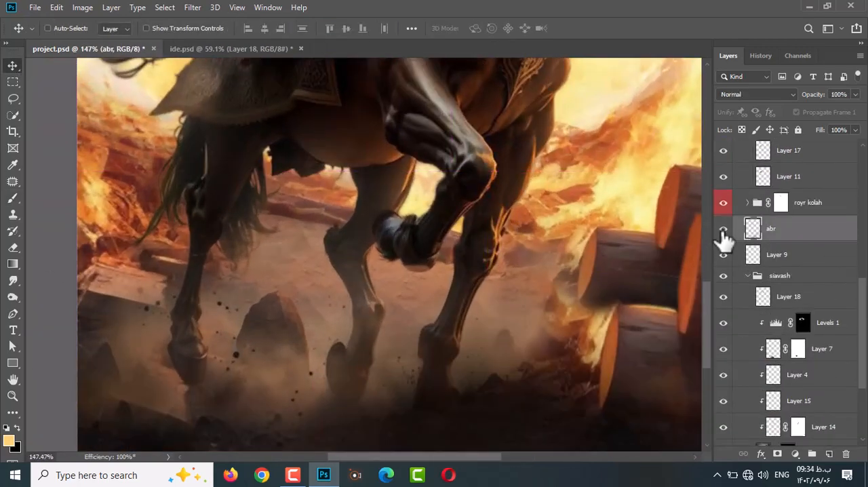
Paint yellowish dust around the hooves on the abr layer with a textured preset brush at 6% flow.
{"action": "left_click", "coordinate": [10, 202]}
{"action": "left_click", "coordinate": [66, 29]}
{"action": "left_click", "coordinate": [25, 151]}
{"action": "left_click", "coordinate": [35, 315]}
{"action": "scroll", "coordinate": [51, 271], "scroll_direction": "down", "scroll_amount": 4}
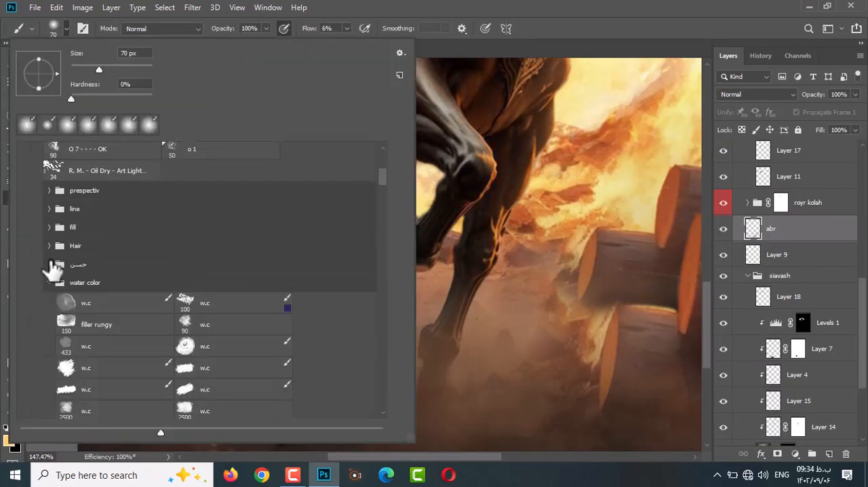
{"action": "left_click", "coordinate": [50, 263]}
{"action": "scroll", "coordinate": [54, 266], "scroll_direction": "down", "scroll_amount": 5}
{"action": "scroll", "coordinate": [54, 266], "scroll_direction": "down", "scroll_amount": 4}
{"action": "left_click", "coordinate": [105, 348]}
{"action": "key", "text": "Return"}
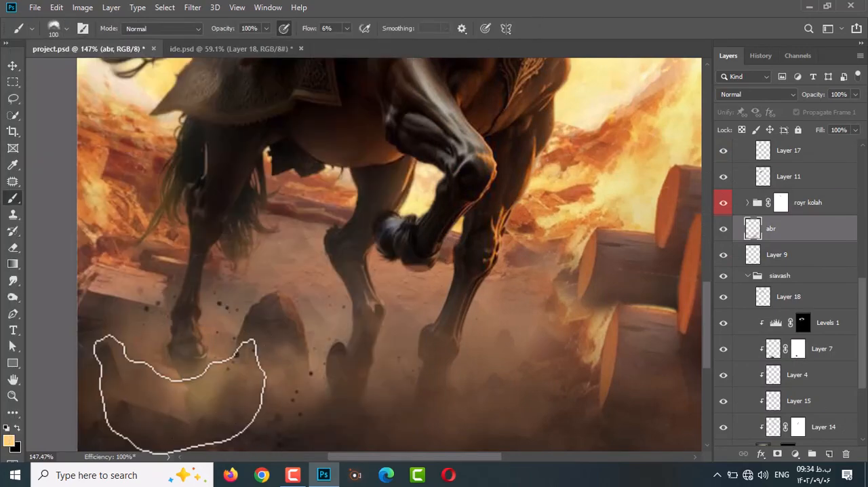
{"action": "mouse_move", "coordinate": [179, 393]}
{"action": "left_mouse_down"}
{"action": "mouse_move", "coordinate": [384, 400]}
{"action": "mouse_move", "coordinate": [507, 384]}
{"action": "left_mouse_up"}
{"action": "key", "text": "ctrl+0"}
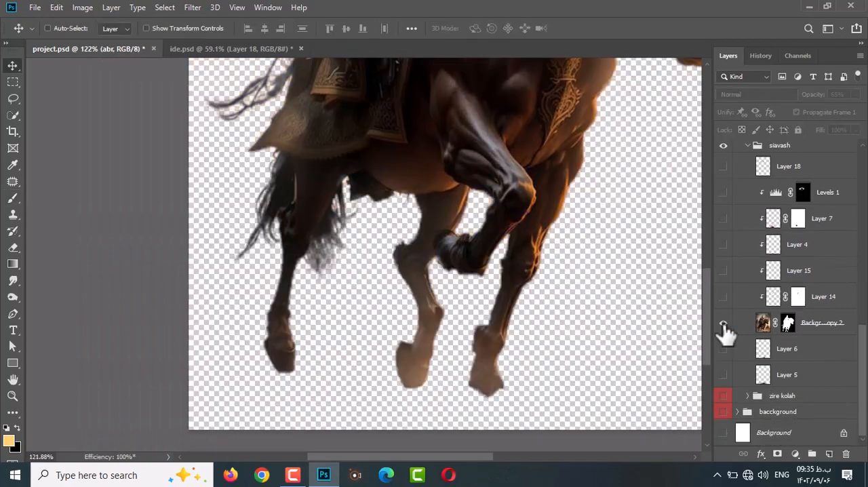
Add a new layer above Layer 6 and move it above Levels 1 in the siavash group.
{"action": "left_click", "coordinate": [723, 323], "text": "alt"}
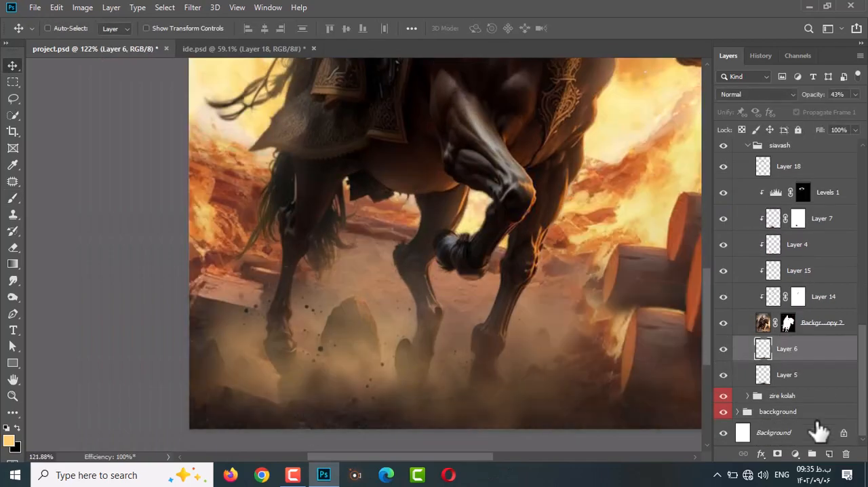
{"action": "key", "text": "b"}
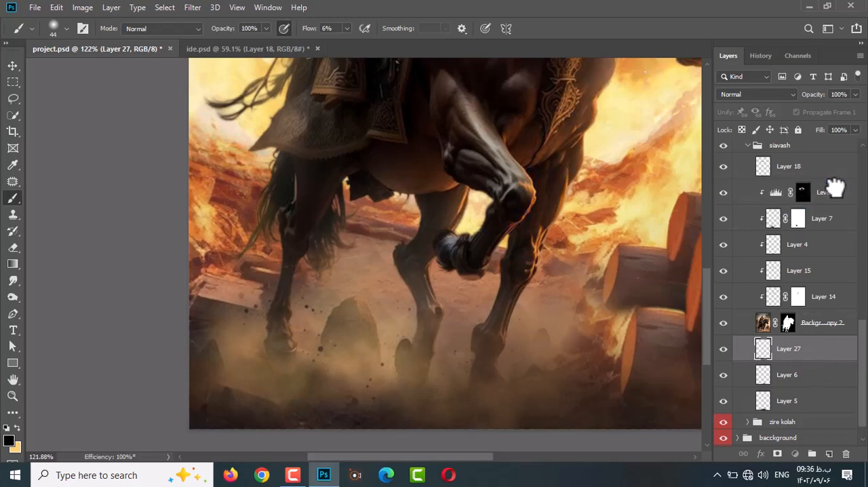
{"action": "left_click_drag", "start_coordinate": [834, 188], "coordinate": [814, 180]}
Blur the Background copy 2 mask edges around the horse's hooves with a size 35 Blur tool.
{"action": "left_click", "coordinate": [788, 349]}
{"action": "key", "text": "r"}
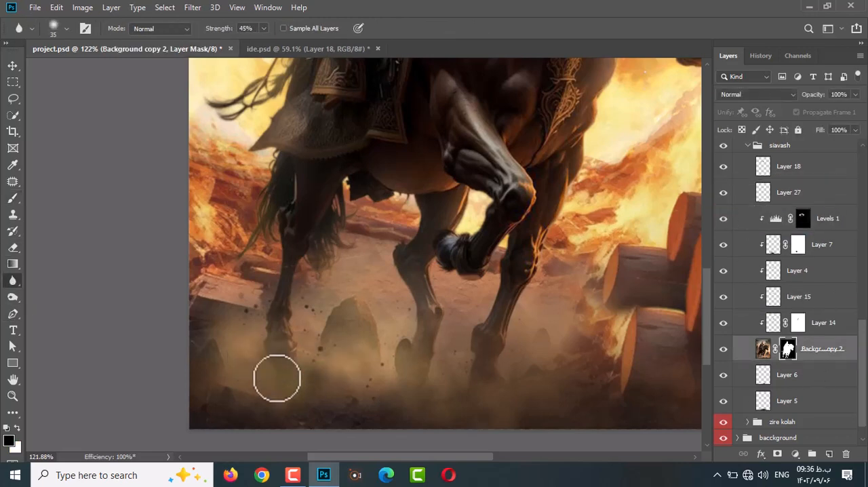
{"action": "scroll", "coordinate": [267, 371], "scroll_direction": "down", "scroll_amount": 1}
Retouch the ground between the horse's legs with the Patch and Clone Stamp tools.
{"action": "left_click", "coordinate": [807, 195]}
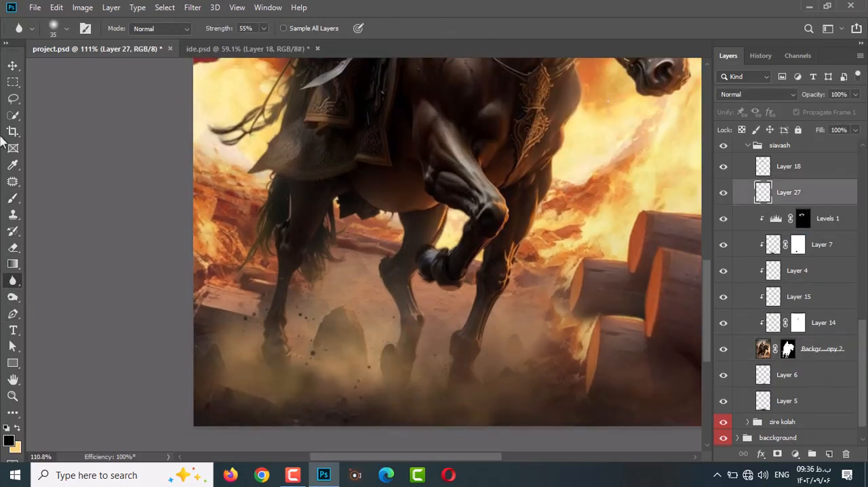
{"action": "left_click", "coordinate": [13, 66]}
{"action": "left_click", "coordinate": [353, 271], "text": "ctrl"}
{"action": "scroll", "coordinate": [752, 379], "scroll_direction": "down", "scroll_amount": 5}
{"action": "left_click", "coordinate": [750, 410]}
{"action": "left_click", "coordinate": [13, 182]}
{"action": "mouse_move", "coordinate": [345, 295]}
{"action": "left_mouse_down"}
{"action": "mouse_move", "coordinate": [373, 298]}
{"action": "mouse_move", "coordinate": [370, 338]}
{"action": "mouse_move", "coordinate": [354, 319]}
{"action": "mouse_move", "coordinate": [364, 298]}
{"action": "left_mouse_up"}
{"action": "key", "text": "ctrl+d"}
{"action": "scroll", "coordinate": [332, 315], "scroll_direction": "up", "scroll_amount": 2}
{"action": "key", "text": "s"}
{"action": "left_click_drag", "start_coordinate": [345, 339], "coordinate": [352, 340]}
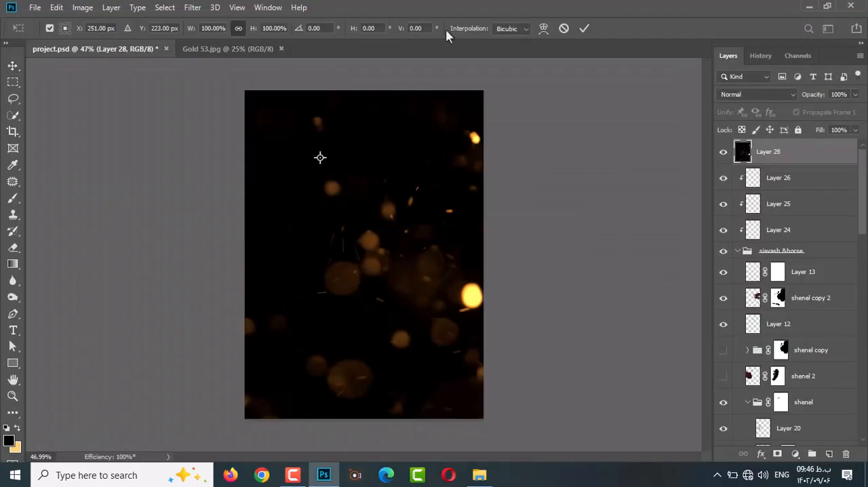
Bring the Gold 53.jpg particle image into project.psd as the top layer and set its blend mode to Lighten.
{"action": "left_click_drag", "start_coordinate": [380, 251], "coordinate": [397, 141]}
{"action": "key", "text": "Return"}
{"action": "left_click", "coordinate": [756, 95]}
{"action": "left_click", "coordinate": [758, 191]}
Flip the gold particle layer vertically, scale it to 78.97% and position it over the rider.
{"action": "key", "text": "ctrl+t"}
{"action": "right_click", "coordinate": [465, 217]}
{"action": "left_click", "coordinate": [498, 384]}
{"action": "left_click_drag", "start_coordinate": [396, 212], "coordinate": [374, 224]}
{"action": "left_click_drag", "start_coordinate": [465, 272], "coordinate": [394, 233]}
{"action": "mouse_move", "coordinate": [367, 185]}
{"action": "left_mouse_down"}
{"action": "mouse_move", "coordinate": [349, 157]}
{"action": "mouse_move", "coordinate": [459, 369]}
{"action": "mouse_move", "coordinate": [391, 192]}
{"action": "left_mouse_up"}
{"action": "key", "text": "Return"}
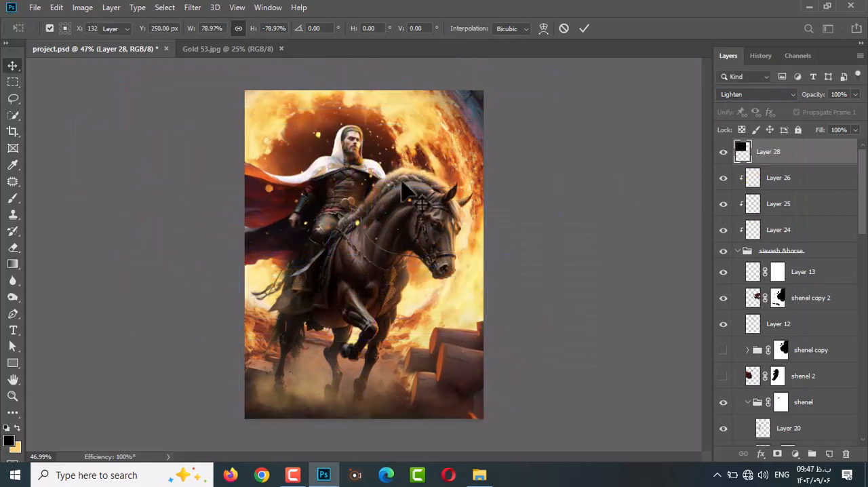
Mask unwanted flecks out of the gold particle layer with a size 44 black brush and lower its opacity to 69%.
{"action": "left_click", "coordinate": [778, 454]}
{"action": "key", "text": "b"}
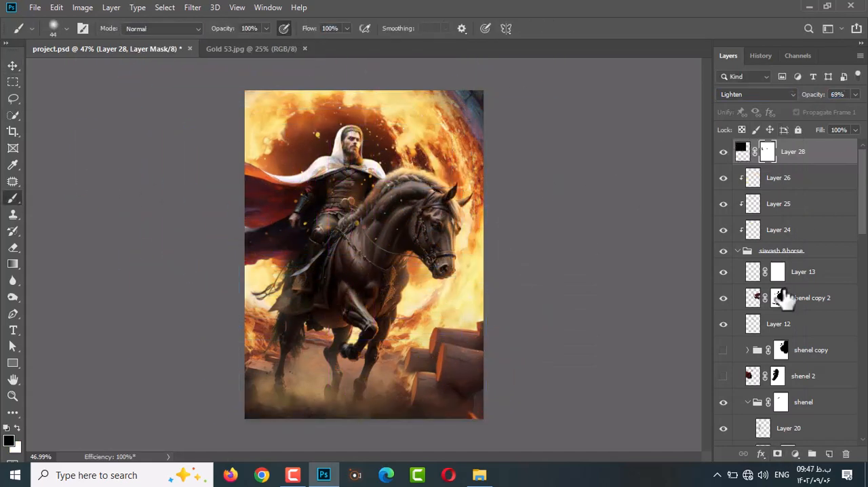
Bring the 1.jpg particle image into project.psd as the top layer.
{"action": "key", "text": "ctrl+o"}
{"action": "double_click", "coordinate": [223, 101]}
{"action": "key", "text": "v"}
{"action": "left_click_drag", "start_coordinate": [432, 266], "coordinate": [527, 195]}
Rotate the new particle layer to 90°, scale it down and position it over the rider.
{"action": "key", "text": "ctrl+t"}
{"action": "left_click_drag", "start_coordinate": [253, 28], "coordinate": [205, 29]}
{"action": "left_click_drag", "start_coordinate": [381, 168], "coordinate": [416, 283]}
{"action": "left_click", "coordinate": [299, 28]}
{"action": "type", "text": "90"}
{"action": "left_click_drag", "start_coordinate": [203, 29], "coordinate": [188, 30]}
{"action": "left_click_drag", "start_coordinate": [459, 258], "coordinate": [489, 258]}
{"action": "key", "text": "Return"}
Set the new particle layer's blend mode to Linear Dodge (Add) and shift it across the poster.
{"action": "left_click", "coordinate": [757, 94]}
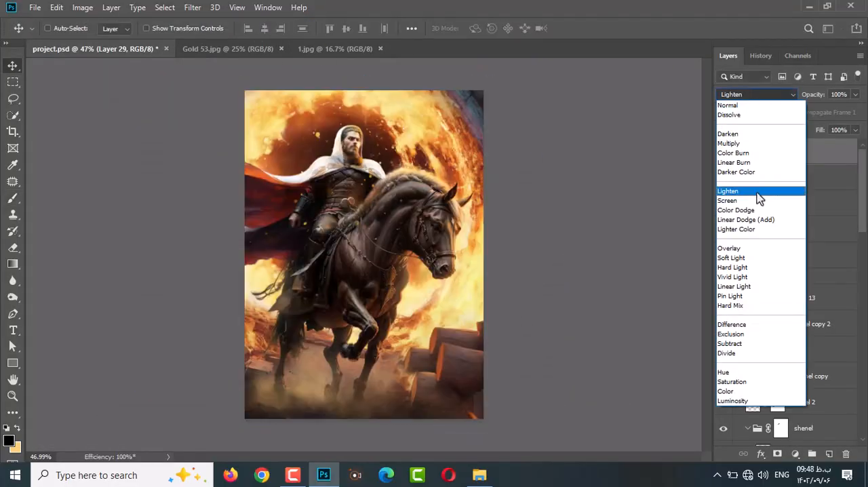
{"action": "left_click", "coordinate": [745, 219]}
{"action": "left_click_drag", "start_coordinate": [359, 182], "coordinate": [291, 175]}
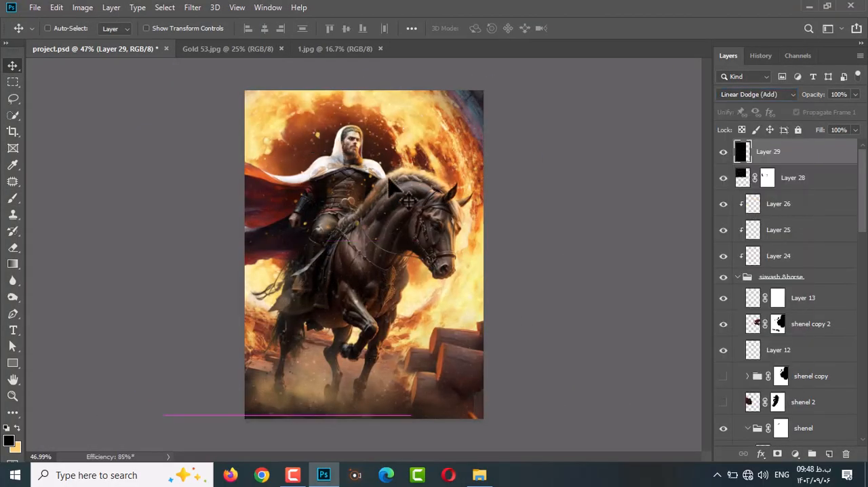
Reposition and enlarge the particle layer so it covers the whole poster.
{"action": "left_click_drag", "start_coordinate": [388, 179], "coordinate": [442, 193]}
{"action": "scroll", "coordinate": [484, 202], "scroll_direction": "down", "scroll_amount": 2}
{"action": "key", "text": "ctrl+t"}
{"action": "left_click_drag", "start_coordinate": [447, 100], "coordinate": [470, 67]}
{"action": "key", "text": "Return"}
{"action": "scroll", "coordinate": [444, 183], "scroll_direction": "up", "scroll_amount": 7}
{"action": "scroll", "coordinate": [434, 160], "scroll_direction": "down", "scroll_amount": 4}
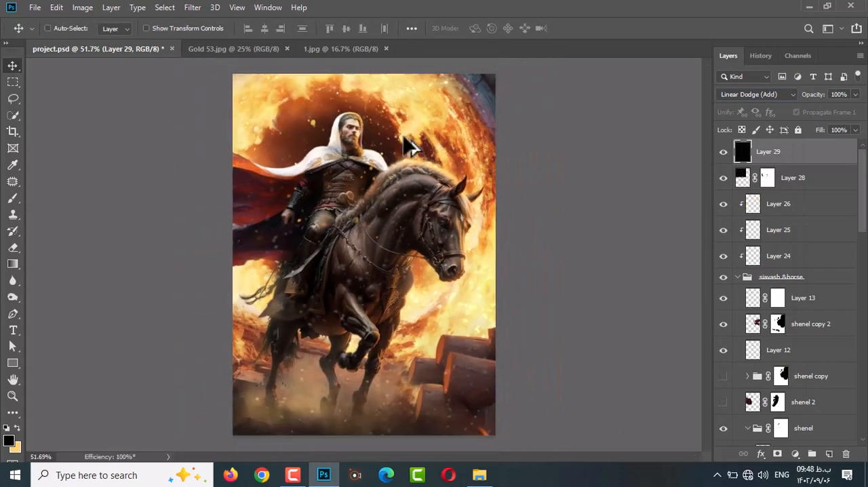
Extend the canvas above the rider and slightly beyond the cloak side with the Crop tool.
{"action": "scroll", "coordinate": [403, 137], "scroll_direction": "down", "scroll_amount": 1}
{"action": "left_click", "coordinate": [13, 132]}
{"action": "left_click_drag", "start_coordinate": [364, 90], "coordinate": [363, 61]}
{"action": "left_click_drag", "start_coordinate": [244, 253], "coordinate": [235, 254]}
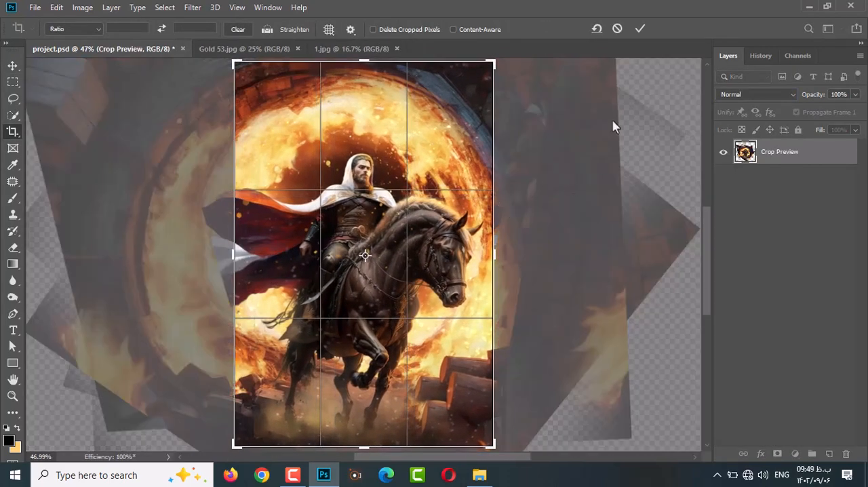
{"action": "key", "text": "Return"}
{"action": "left_click", "coordinate": [606, 269], "text": "ctrl"}
Examine the fire and tunnel layers in the bacckground group by toggling their visibility.
{"action": "left_click", "coordinate": [724, 431]}
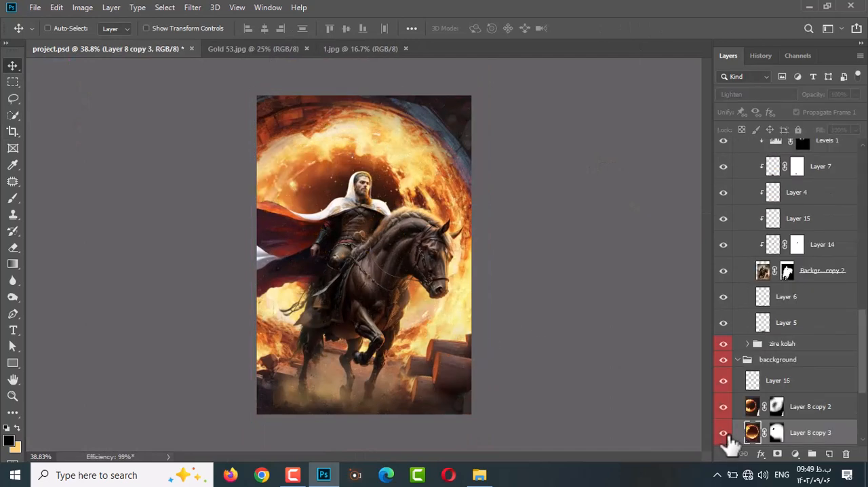
{"action": "left_click", "coordinate": [723, 432]}
{"action": "scroll", "coordinate": [723, 413], "scroll_direction": "down", "scroll_amount": 2}
{"action": "left_click", "coordinate": [723, 407]}
{"action": "left_click", "coordinate": [723, 407]}
{"action": "scroll", "coordinate": [723, 408], "scroll_direction": "down", "scroll_amount": 2}
{"action": "scroll", "coordinate": [726, 415], "scroll_direction": "down", "scroll_amount": 2}
{"action": "left_click", "coordinate": [437, 390], "text": "ctrl"}
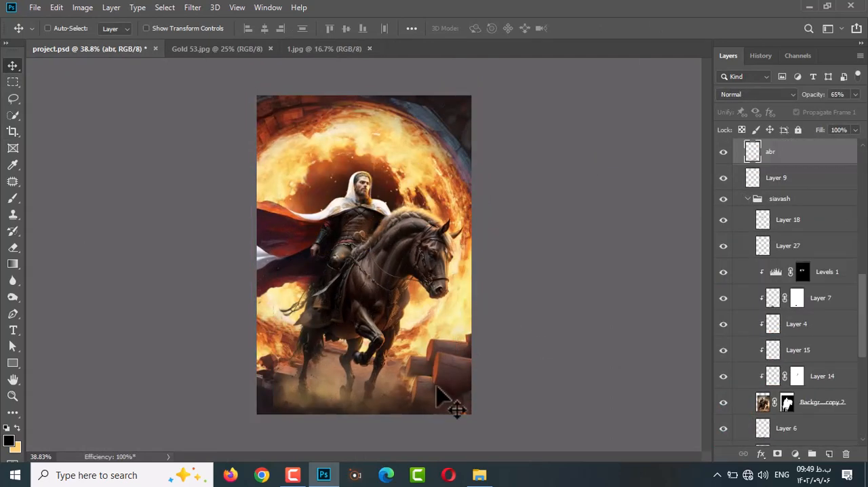
{"action": "scroll", "coordinate": [810, 348], "scroll_direction": "down", "scroll_amount": 5}
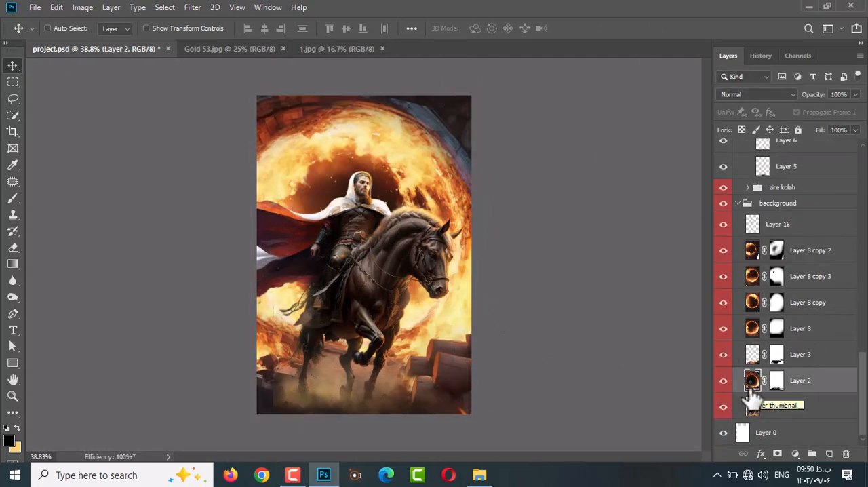
Try to extend the background with a transformed duplicate of Layer 2 in Lighten blend mode.
{"action": "key", "text": "ctrl+j"}
{"action": "left_click", "coordinate": [757, 95]}
{"action": "left_click", "coordinate": [753, 192]}
{"action": "key", "text": "ctrl+t"}
{"action": "left_click_drag", "start_coordinate": [535, 166], "coordinate": [215, 20]}
{"action": "left_click_drag", "start_coordinate": [353, 163], "coordinate": [364, 245]}
{"action": "left_click_drag", "start_coordinate": [481, 169], "coordinate": [422, 107]}
{"action": "left_click_drag", "start_coordinate": [430, 123], "coordinate": [459, 167]}
{"action": "key", "text": "Escape"}
{"action": "key", "text": "Delete"}
Try to extend the fire ring upward with a raised, enlarged duplicate of Layer 8 copy 2.
{"action": "left_click", "coordinate": [810, 251]}
{"action": "key", "text": "ctrl+j"}
{"action": "left_click_drag", "start_coordinate": [357, 131], "coordinate": [360, 101]}
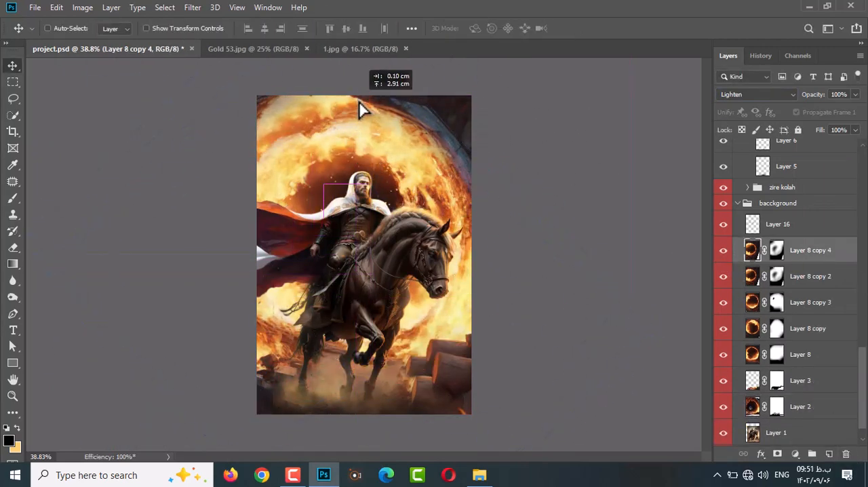
{"action": "key", "text": "ctrl+t"}
{"action": "left_click_drag", "start_coordinate": [517, 395], "coordinate": [567, 451]}
{"action": "mouse_move", "coordinate": [471, 325]}
{"action": "left_mouse_down"}
{"action": "mouse_move", "coordinate": [457, 303]}
{"action": "mouse_move", "coordinate": [470, 339]}
{"action": "left_mouse_up"}
{"action": "key", "text": "Return"}
{"action": "key", "text": "b"}
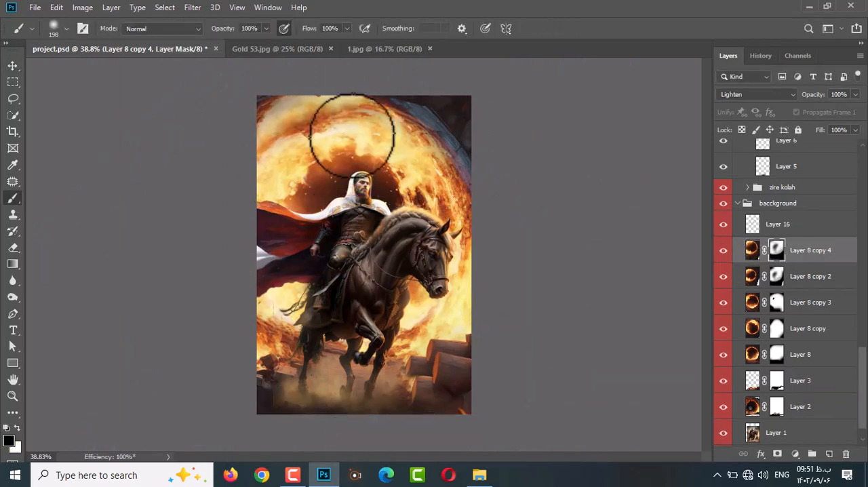
{"action": "scroll", "coordinate": [475, 175], "scroll_direction": "down", "scroll_amount": 1}
{"action": "left_click_drag", "start_coordinate": [855, 455], "coordinate": [846, 453]}
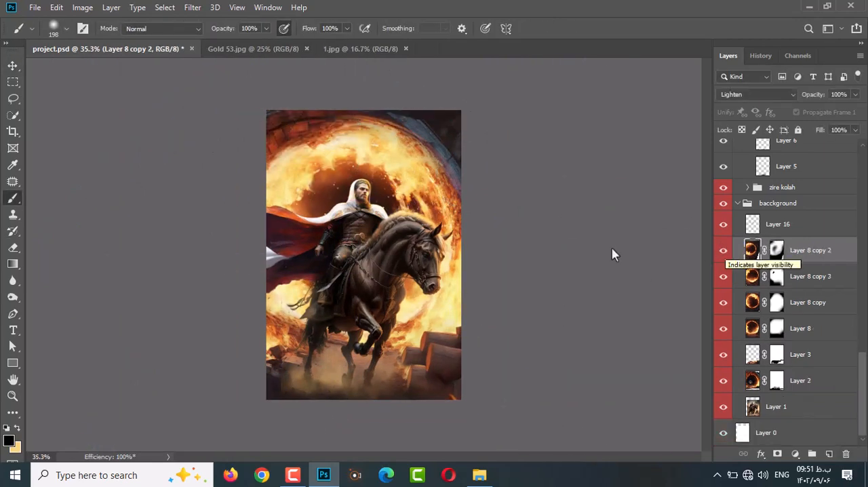
Duplicate Layer 8 copy 2 and move the copy toward the poster's upper edge.
{"action": "key", "text": "v"}
{"action": "key", "text": "ctrl+j"}
{"action": "left_click_drag", "start_coordinate": [293, 151], "coordinate": [317, 120]}
Rotate the fire copy to about 157.8°, scale it to about 137% by 106% and skew it horizontally about 40.7°.
{"action": "key", "text": "ctrl+t"}
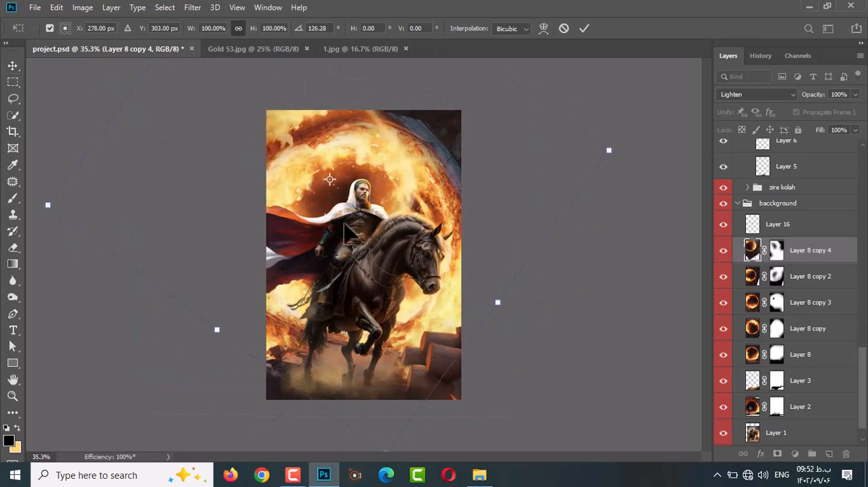
{"action": "left_click_drag", "start_coordinate": [618, 261], "coordinate": [604, 206]}
{"action": "scroll", "coordinate": [293, 439], "scroll_direction": "down", "scroll_amount": 1}
{"action": "left_click_drag", "start_coordinate": [382, 202], "coordinate": [379, 198]}
{"action": "left_click_drag", "start_coordinate": [436, 81], "coordinate": [448, 85]}
{"action": "left_click_drag", "start_coordinate": [654, 198], "coordinate": [745, 191]}
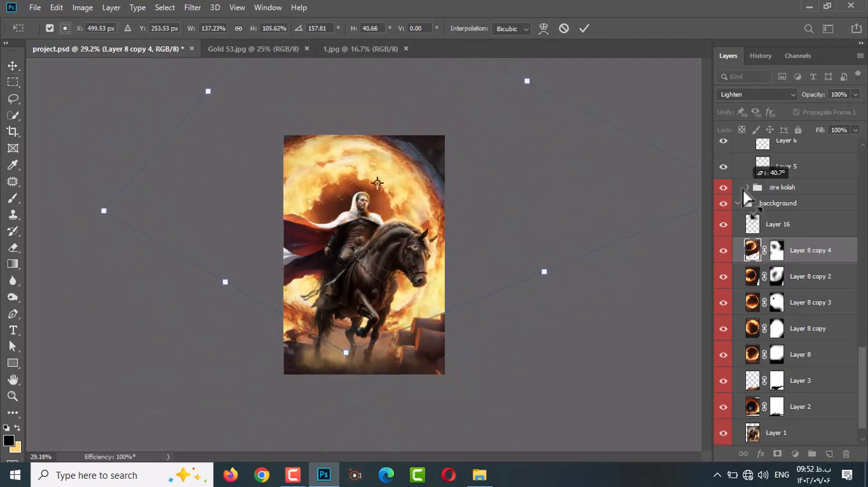
{"action": "key", "text": "Return"}
Blend the fire copy through its mask with black brushes of size 198 and 99 and lower its opacity to 94%.
{"action": "scroll", "coordinate": [369, 151], "scroll_direction": "up", "scroll_amount": 1}
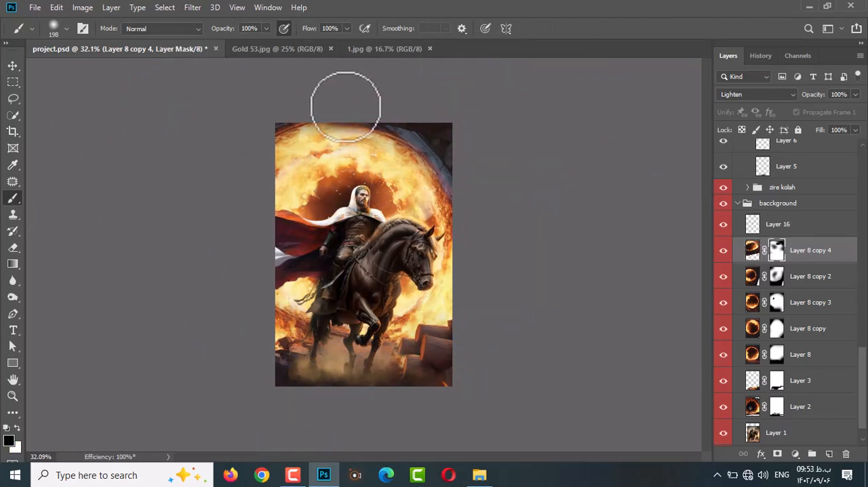
{"action": "scroll", "coordinate": [326, 125], "scroll_direction": "up", "scroll_amount": 1}
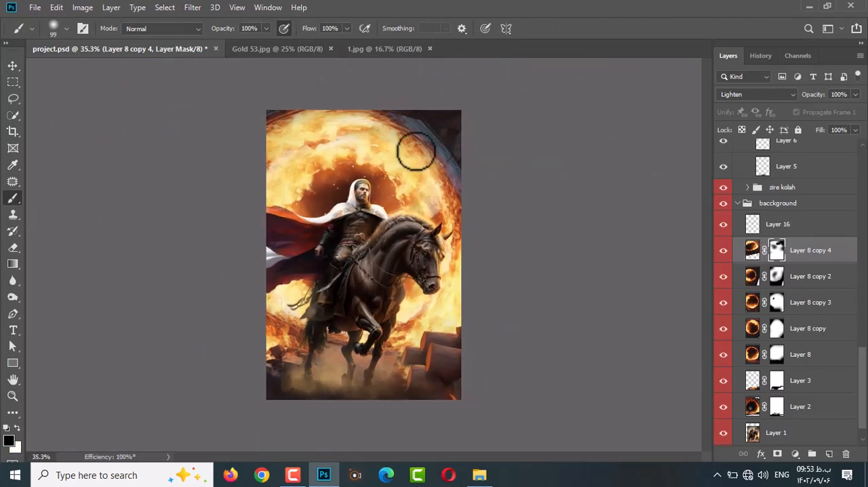
{"action": "scroll", "coordinate": [359, 139], "scroll_direction": "down", "scroll_amount": 2}
{"action": "left_click_drag", "start_coordinate": [813, 95], "coordinate": [809, 95]}
{"action": "scroll", "coordinate": [380, 136], "scroll_direction": "up", "scroll_amount": 4}
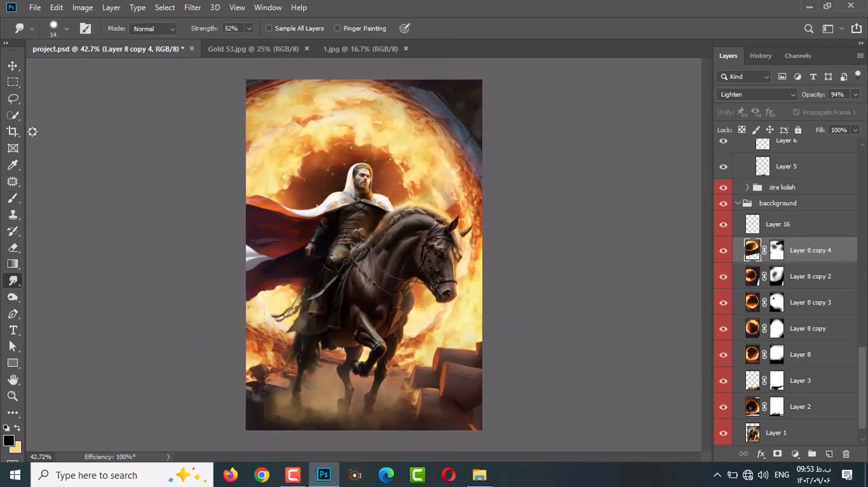
Crop a thin strip off the poster's upper edge.
{"action": "left_click", "coordinate": [13, 132]}
{"action": "left_click", "coordinate": [421, 116]}
{"action": "left_click", "coordinate": [641, 29]}
{"action": "left_click", "coordinate": [13, 66]}
Examine the seam in the flames above the rider and identify the fire layers covering it.
{"action": "left_click", "coordinate": [460, 143], "text": "ctrl"}
{"action": "scroll", "coordinate": [359, 108], "scroll_direction": "up", "scroll_amount": 9}
{"action": "scroll", "coordinate": [536, 153], "scroll_direction": "down", "scroll_amount": 7}
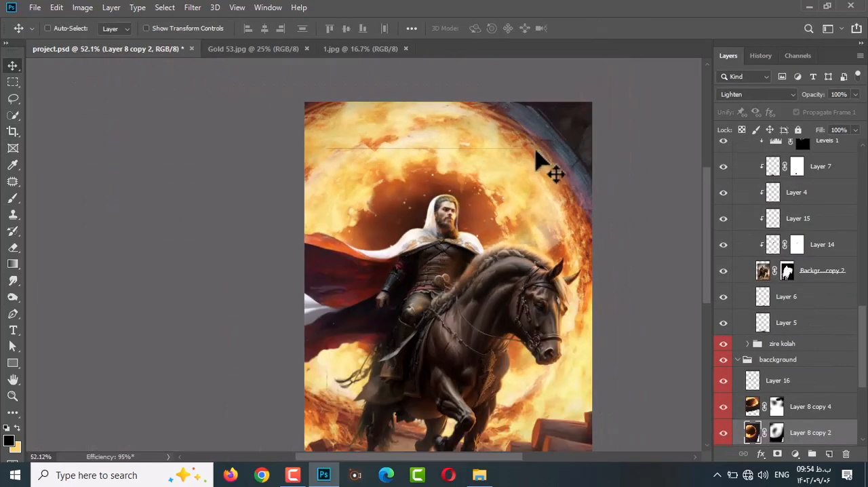
{"action": "left_click", "coordinate": [535, 154], "text": "ctrl"}
{"action": "left_click", "coordinate": [496, 151], "text": "ctrl"}
{"action": "left_click", "coordinate": [525, 163], "text": "ctrl"}
{"action": "scroll", "coordinate": [476, 170], "scroll_direction": "up", "scroll_amount": 2}
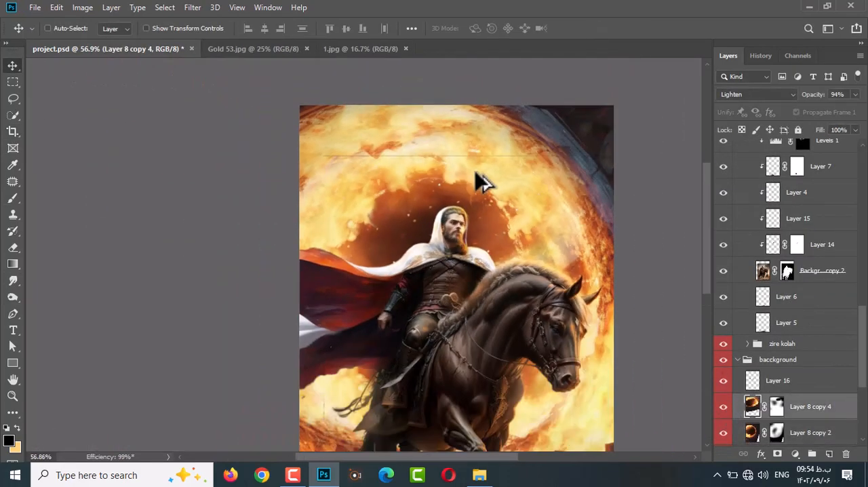
{"action": "scroll", "coordinate": [476, 170], "scroll_direction": "down", "scroll_amount": 3}
{"action": "scroll", "coordinate": [780, 253], "scroll_direction": "up", "scroll_amount": 10}
Show Layer 28 and Layer 29 and mask stray particles out of Layer 29 with a size 99 black brush.
{"action": "left_click", "coordinate": [723, 178]}
{"action": "left_click", "coordinate": [723, 152]}
{"action": "scroll", "coordinate": [423, 99], "scroll_direction": "up", "scroll_amount": 5}
{"action": "left_click", "coordinate": [428, 100], "text": "ctrl"}
{"action": "left_click_drag", "start_coordinate": [434, 104], "coordinate": [445, 140]}
{"action": "scroll", "coordinate": [442, 138], "scroll_direction": "down", "scroll_amount": 5}
{"action": "scroll", "coordinate": [400, 258], "scroll_direction": "up", "scroll_amount": 2}
{"action": "scroll", "coordinate": [436, 106], "scroll_direction": "down", "scroll_amount": 2}
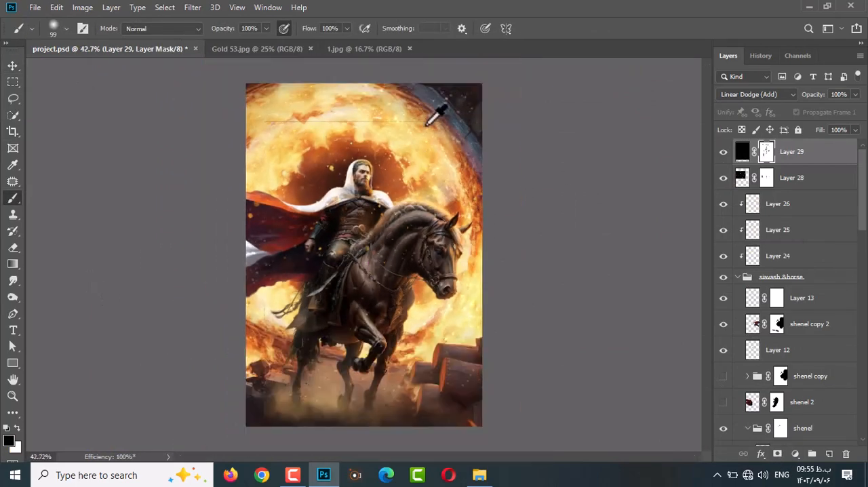
{"action": "scroll", "coordinate": [449, 177], "scroll_direction": "up", "scroll_amount": 3}
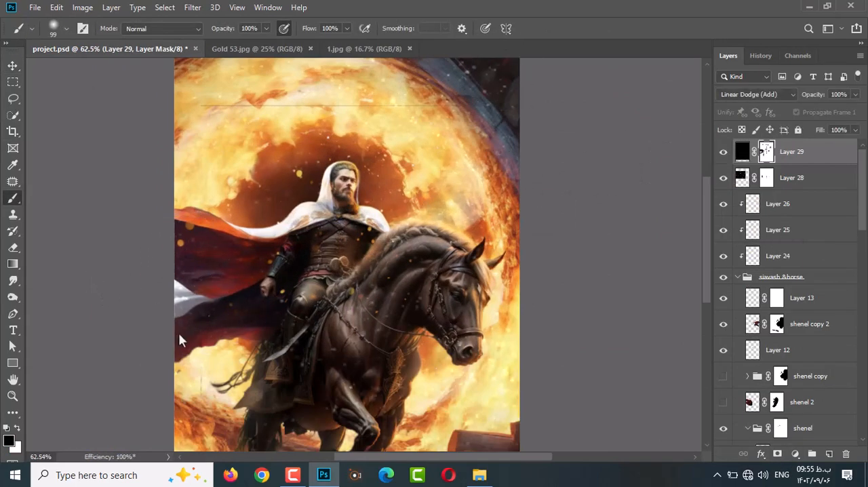
{"action": "scroll", "coordinate": [171, 345], "scroll_direction": "down", "scroll_amount": 2}
{"action": "scroll", "coordinate": [402, 77], "scroll_direction": "down", "scroll_amount": 1}
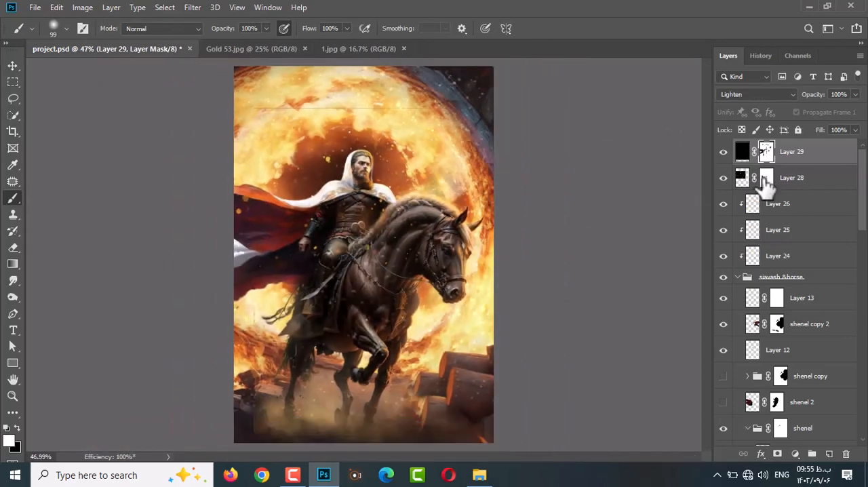
Refine the masks of Layer 28 and Layer 29 alternately with the size 99 brush.
{"action": "left_click", "coordinate": [765, 177]}
{"action": "key", "text": "alt+bracketright"}
{"action": "key", "text": "alt+bracketleft"}
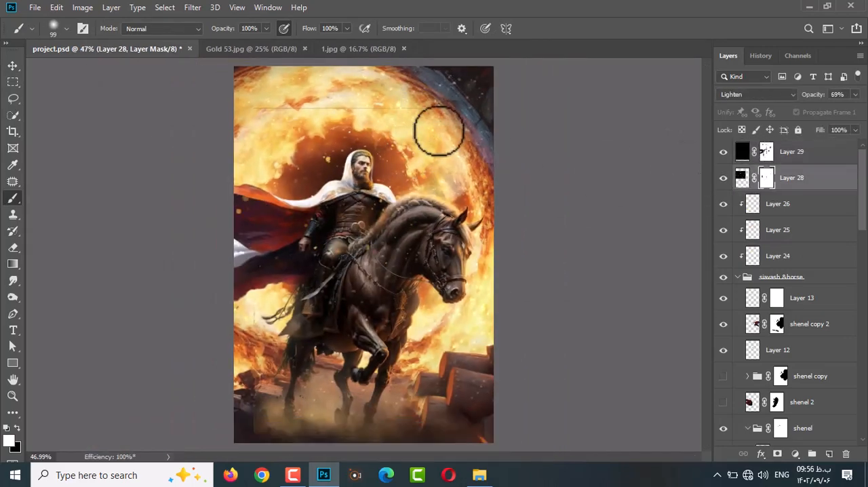
{"action": "key", "text": "alt+bracketright"}
{"action": "key", "text": "alt+bracketleft"}
{"action": "key", "text": "alt+bracketright"}
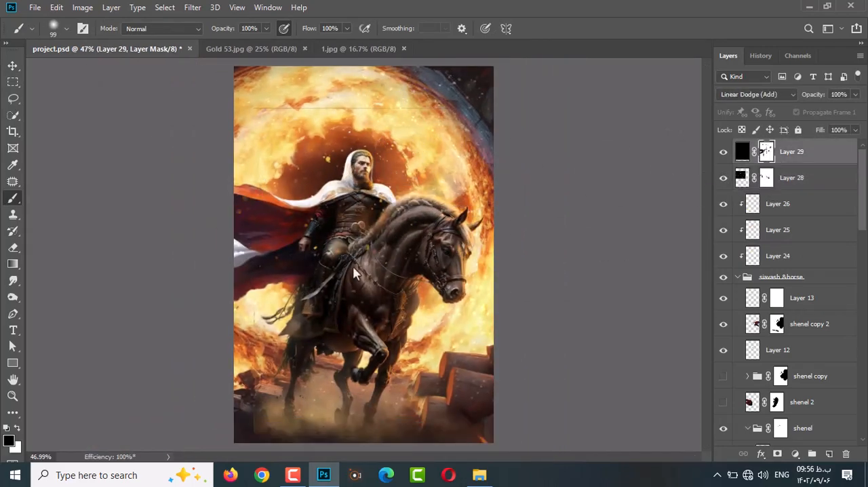
{"action": "key", "text": "alt+bracketleft"}
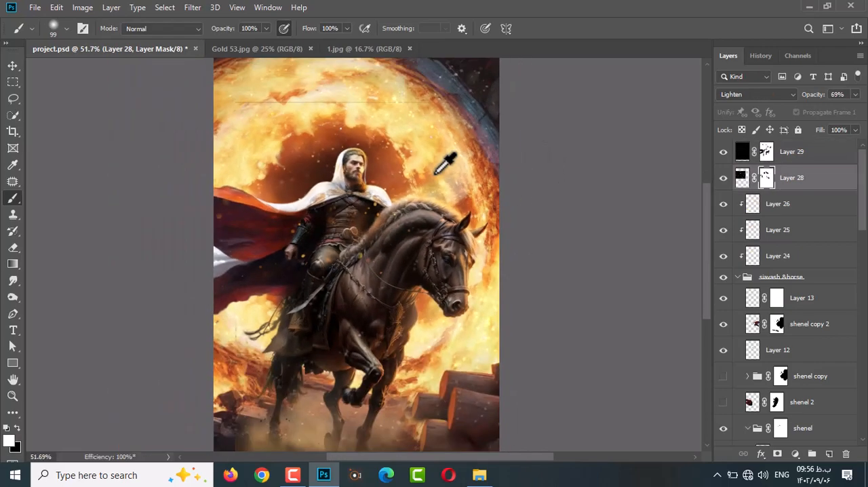
Stamp all visible layers into a new layer above Layer 29 and open a filter for it.
{"action": "left_click", "coordinate": [807, 153]}
{"action": "key", "text": "ctrl+shift+alt+e"}
{"action": "left_click", "coordinate": [192, 7]}
{"action": "left_click", "coordinate": [245, 84]}
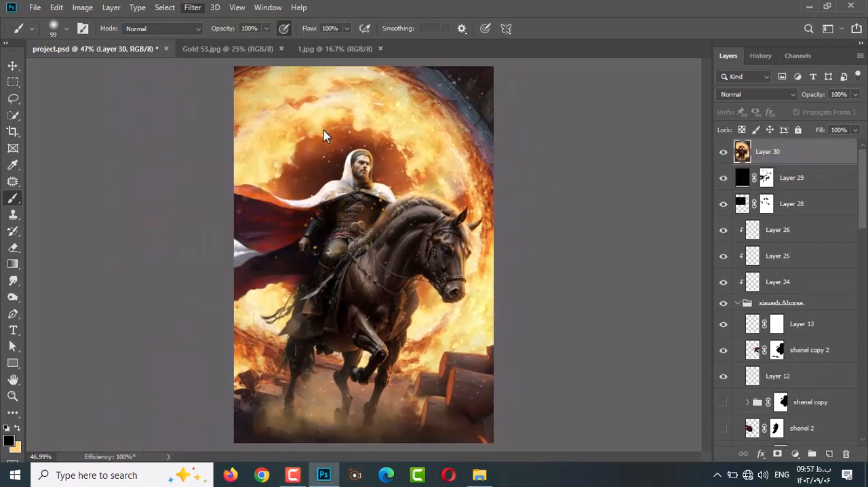